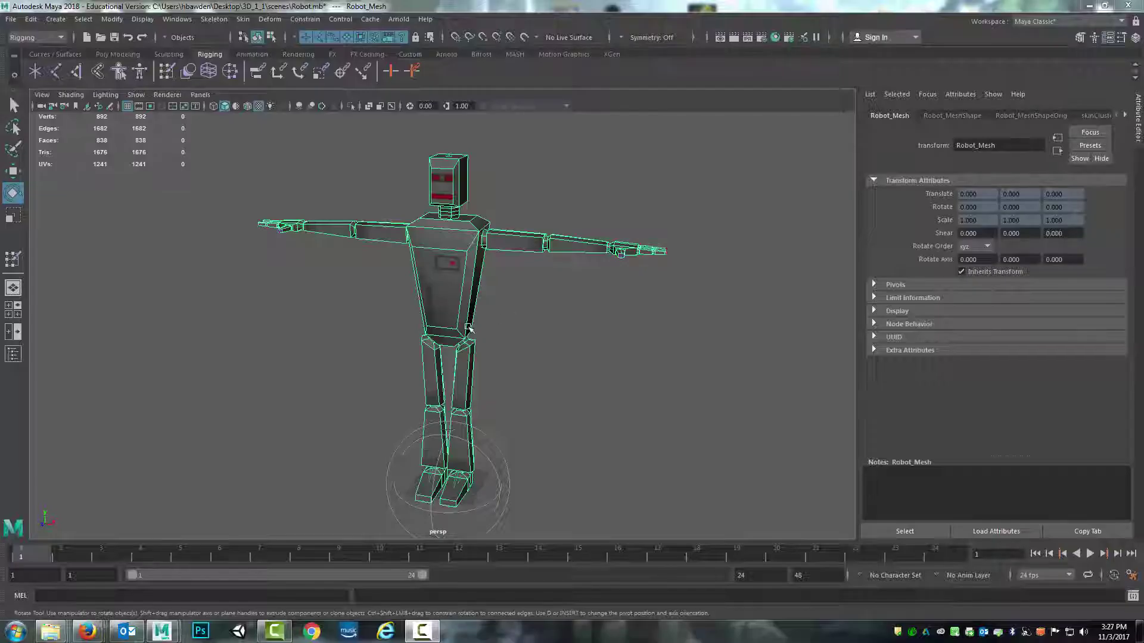
Step: Examine the robot's neck area and the joints inside it, switching the mesh to wireframe display
left_click_drag(469, 329, 585, 250, "alt")
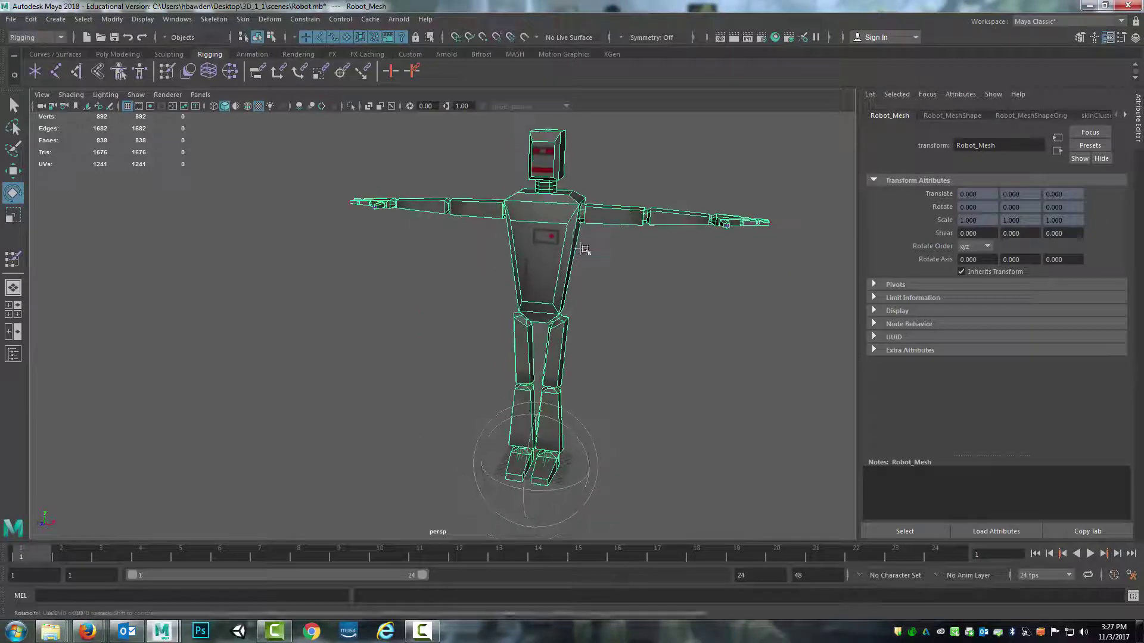
middle_click_drag(584, 249, 490, 368, "alt")
scroll(490, 369, "down", 4)
scroll(491, 369, "up", 8)
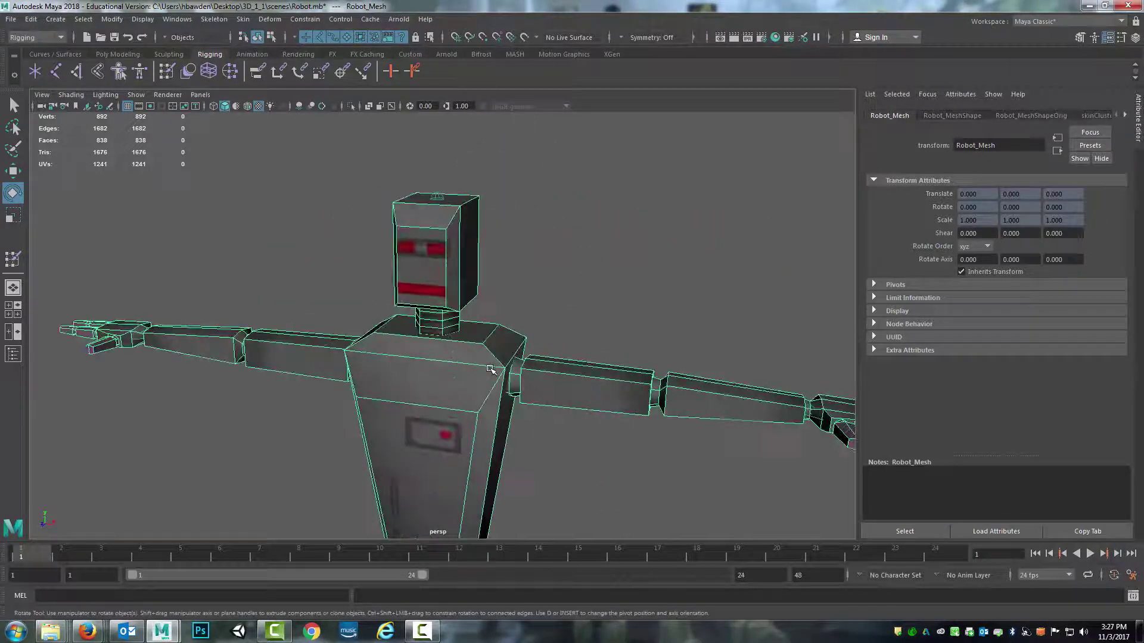
scroll(477, 380, "up", 3)
left_click_drag(476, 381, 486, 308, "alt")
middle_click_drag(553, 266, 488, 312, "alt")
scroll(488, 313, "up", 4)
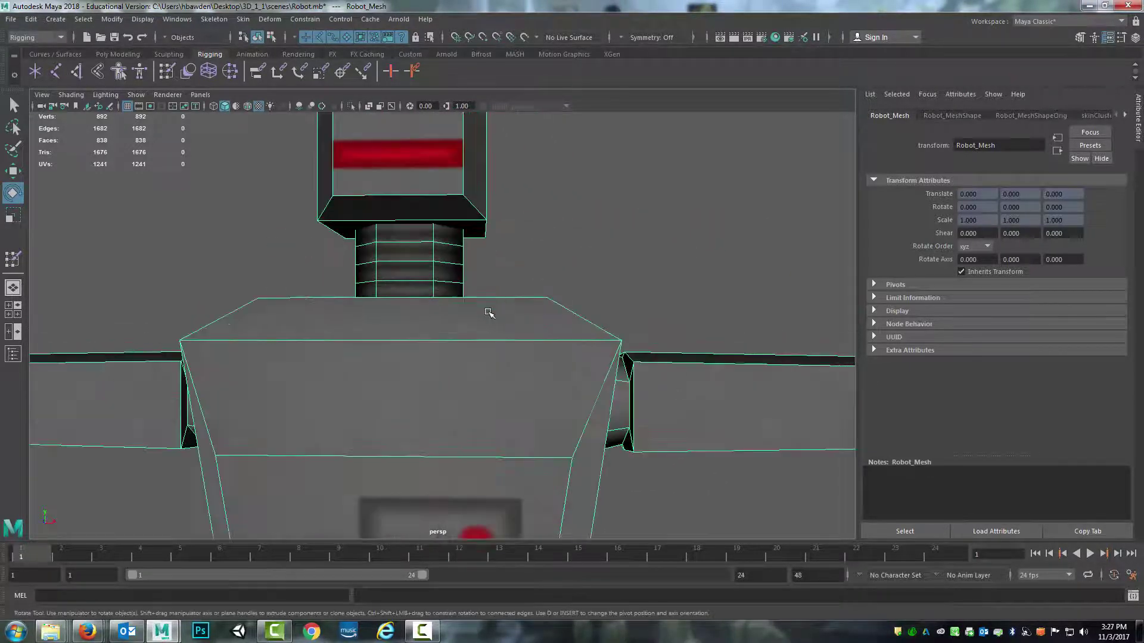
scroll(490, 313, "down", 2)
mouse_move(493, 324)
left_mouse_down("alt")
mouse_move(453, 339)
mouse_move(472, 334)
mouse_move(477, 275)
mouse_move(486, 312)
mouse_move(474, 336)
left_mouse_up("alt")
key("4")
scroll(455, 339, "up", 3)
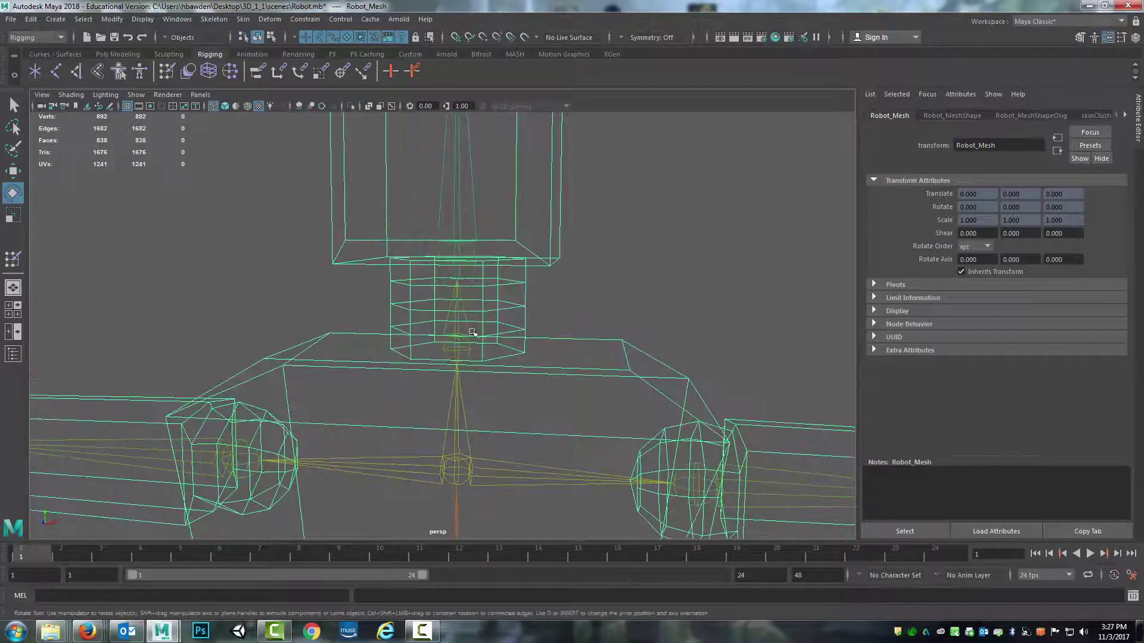
Step: Start the Paint Skin Weights Tool on the robot mesh in textured shaded display and show its tool settings
left_click(15, 266)
key("6")
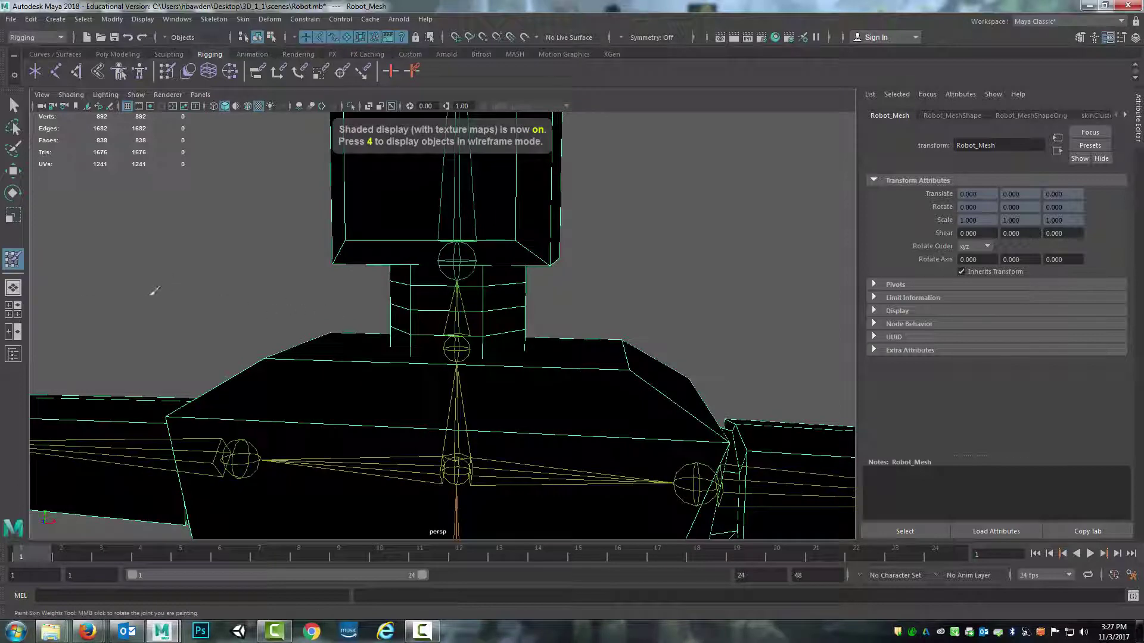
left_click(1120, 38)
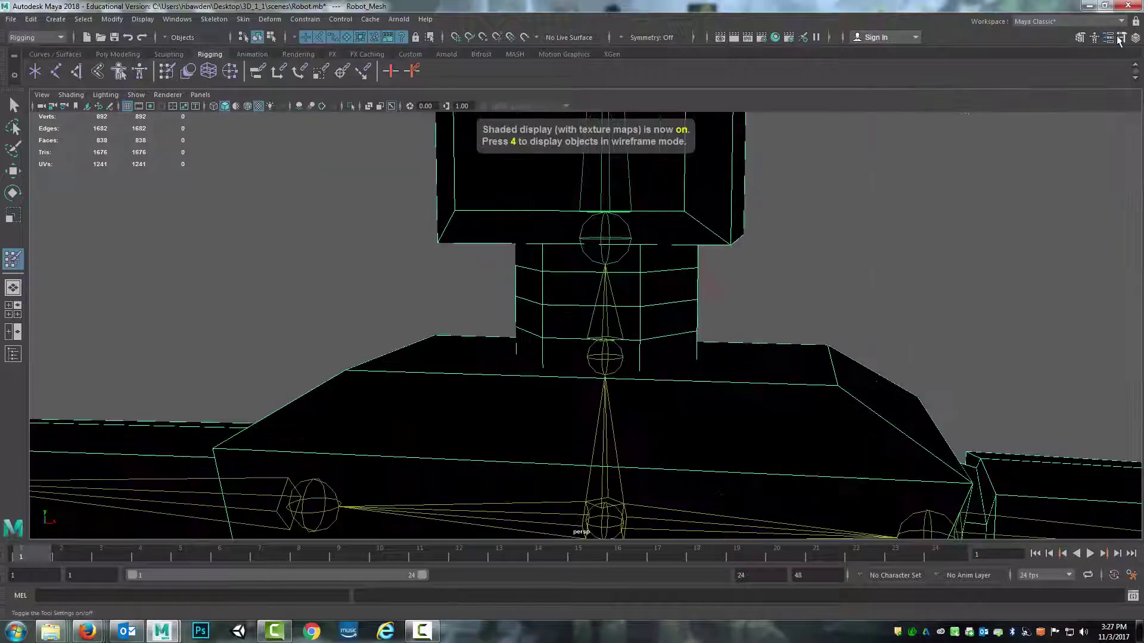
left_click(1119, 38)
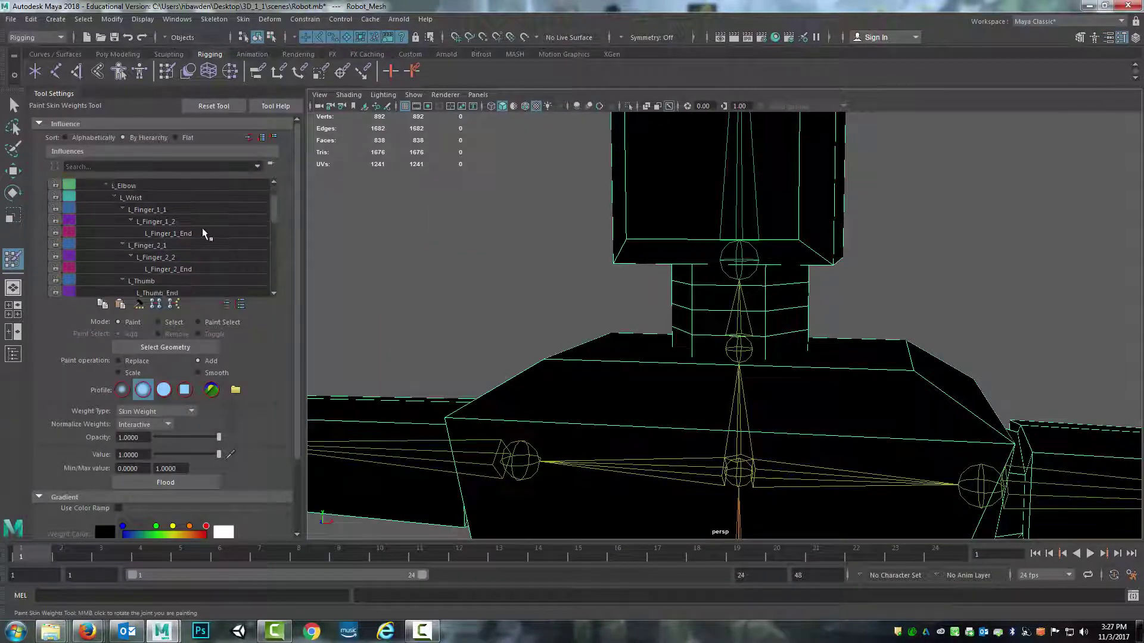
Step: Choose the Neck joint as influence, set the brush opacity to 0.2136 and paint added weight on the neck
scroll(201, 236, "down", 3)
scroll(182, 239, "down", 1)
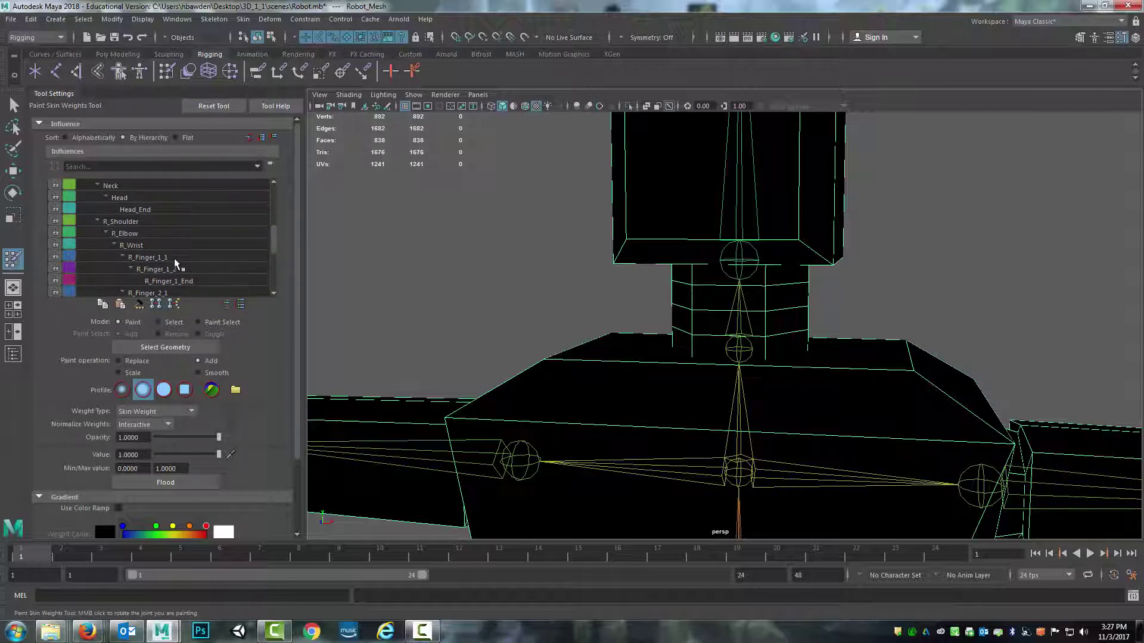
scroll(179, 270, "down", 4)
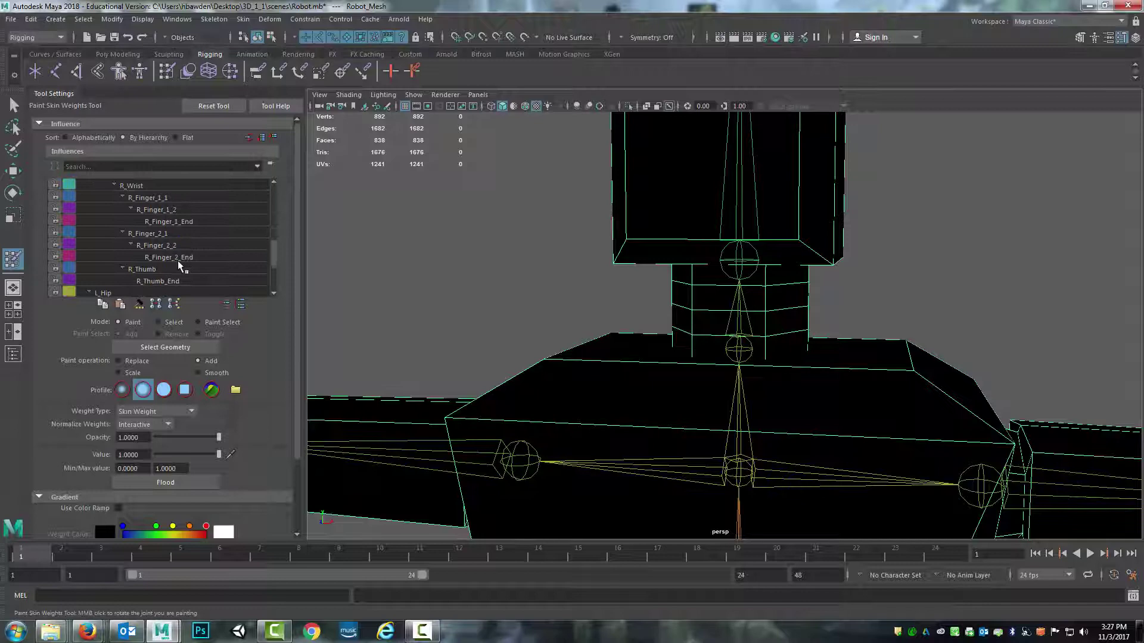
left_click(179, 267)
scroll(172, 269, "up", 6)
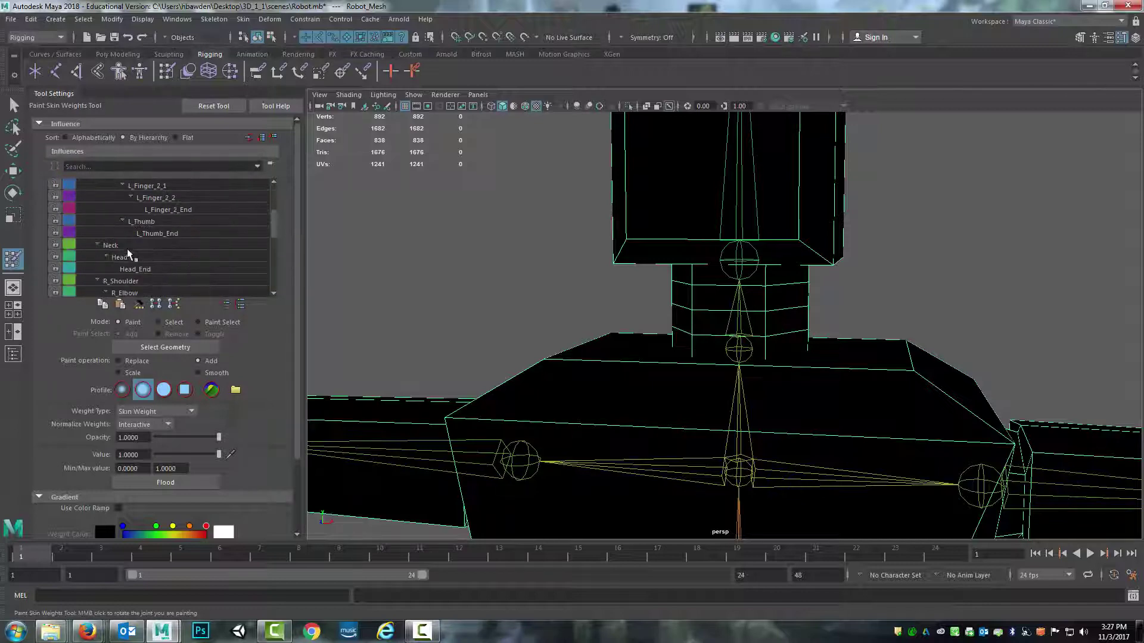
left_click(125, 246)
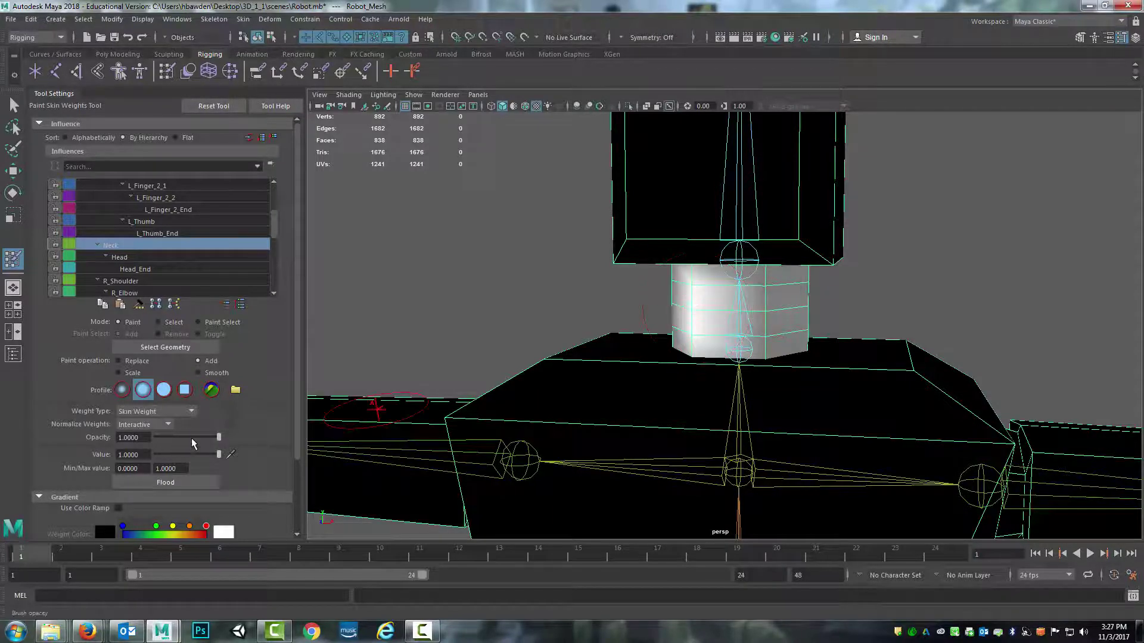
left_click_drag(192, 441, 169, 438)
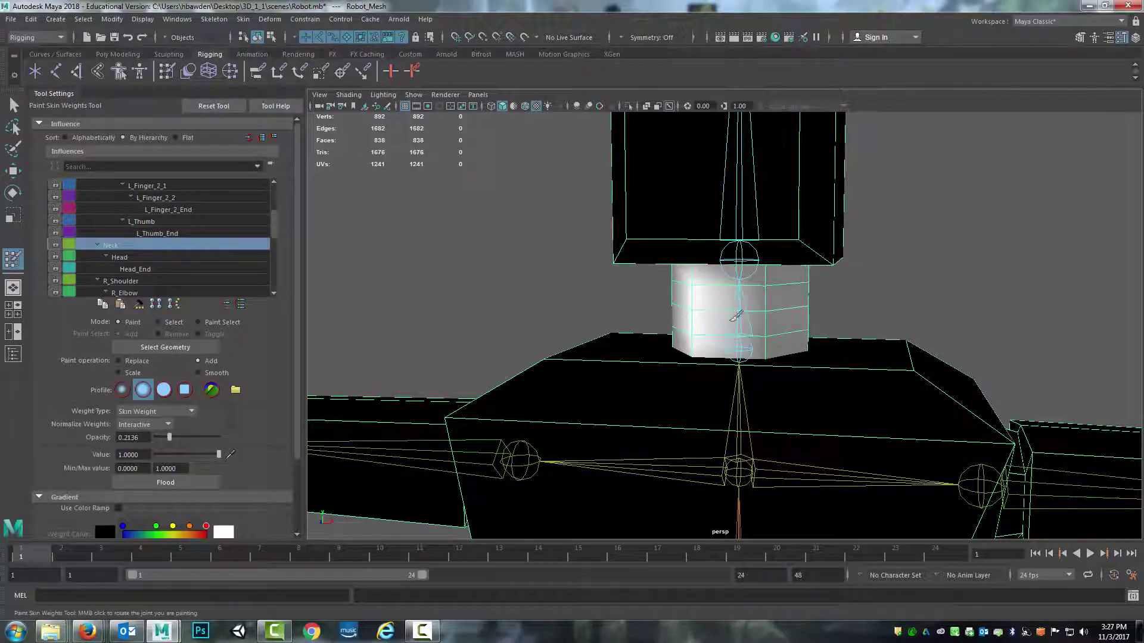
mouse_move(884, 308)
left_mouse_down("alt")
mouse_move(805, 310)
mouse_move(817, 311)
left_mouse_up("alt")
left_click_drag(531, 280, 529, 316)
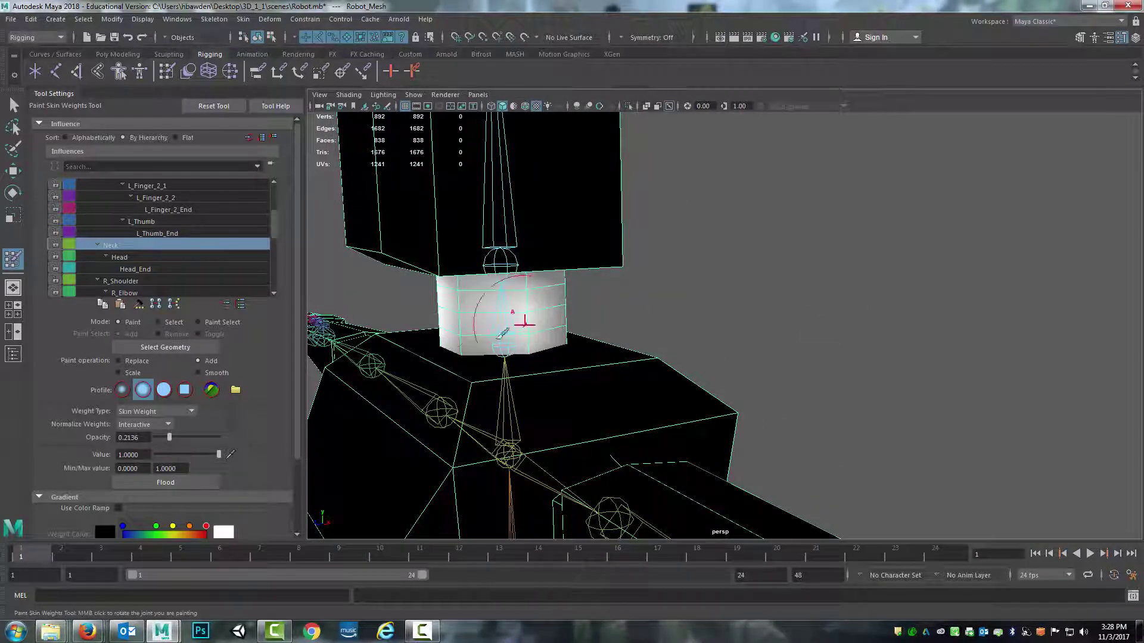
Step: Choose the Head joint as influence and paint a light amount of added weight around the neck geometry
left_click(122, 258)
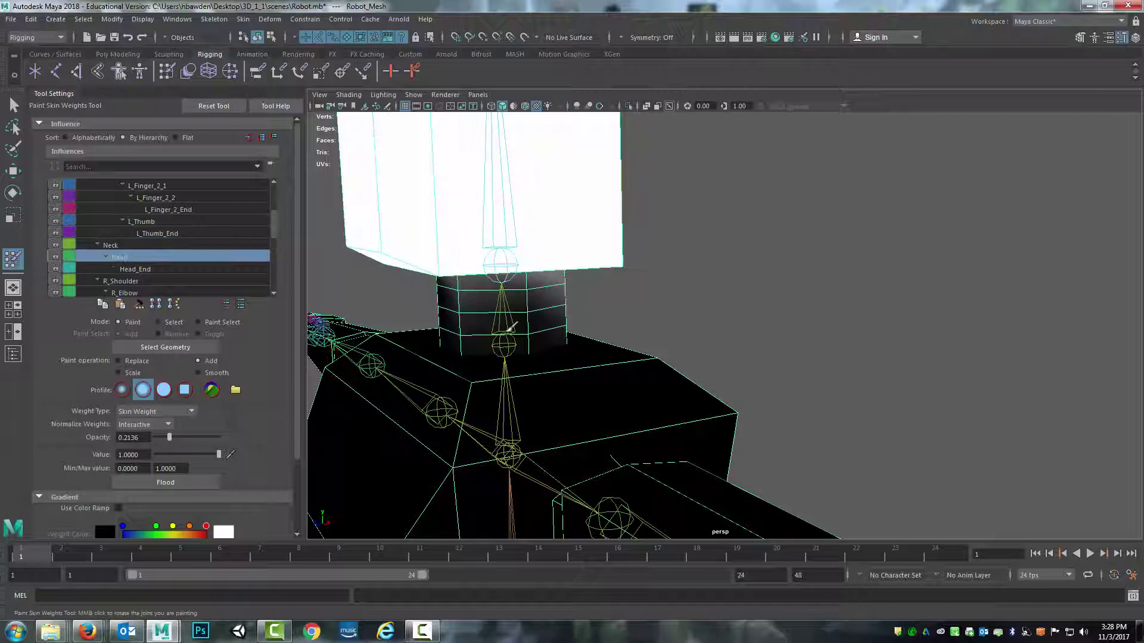
left_click_drag(501, 311, 524, 316)
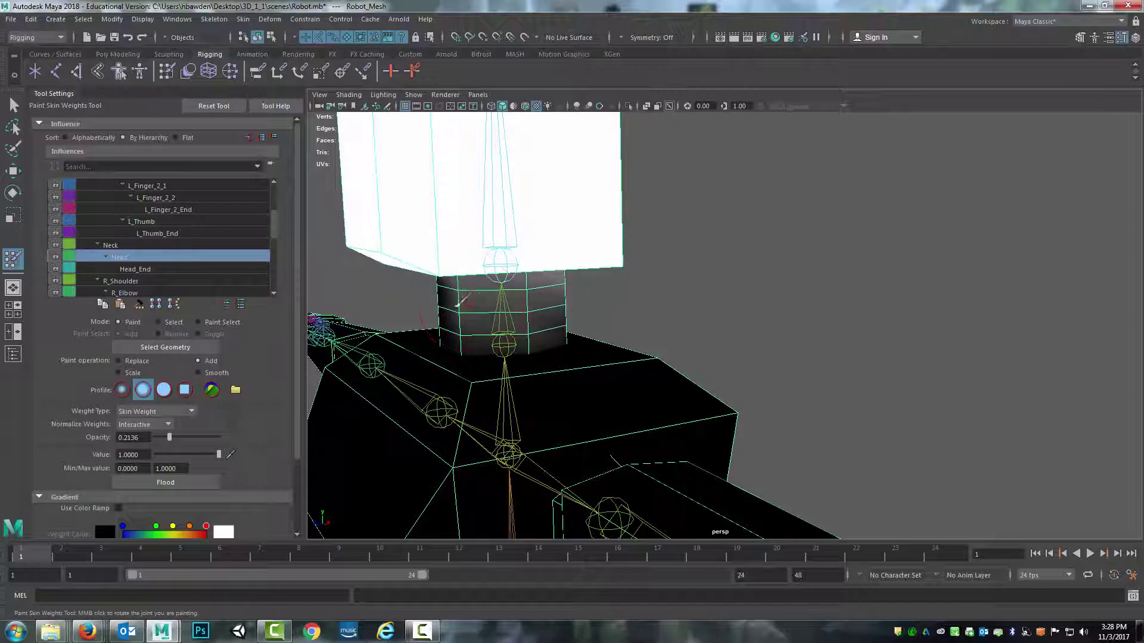
mouse_move(457, 306)
left_mouse_down()
mouse_move(440, 308)
mouse_move(455, 340)
mouse_move(503, 337)
left_mouse_up()
mouse_move(502, 337)
middle_mouse_down("alt")
mouse_move(490, 324)
mouse_move(431, 332)
middle_mouse_up("alt")
mouse_move(668, 271)
left_mouse_down()
mouse_move(648, 286)
mouse_move(672, 297)
mouse_move(745, 286)
mouse_move(423, 311)
mouse_move(411, 327)
mouse_move(444, 317)
mouse_move(446, 343)
mouse_move(455, 339)
mouse_move(471, 310)
mouse_move(471, 277)
left_mouse_up()
key("4")
key("5")
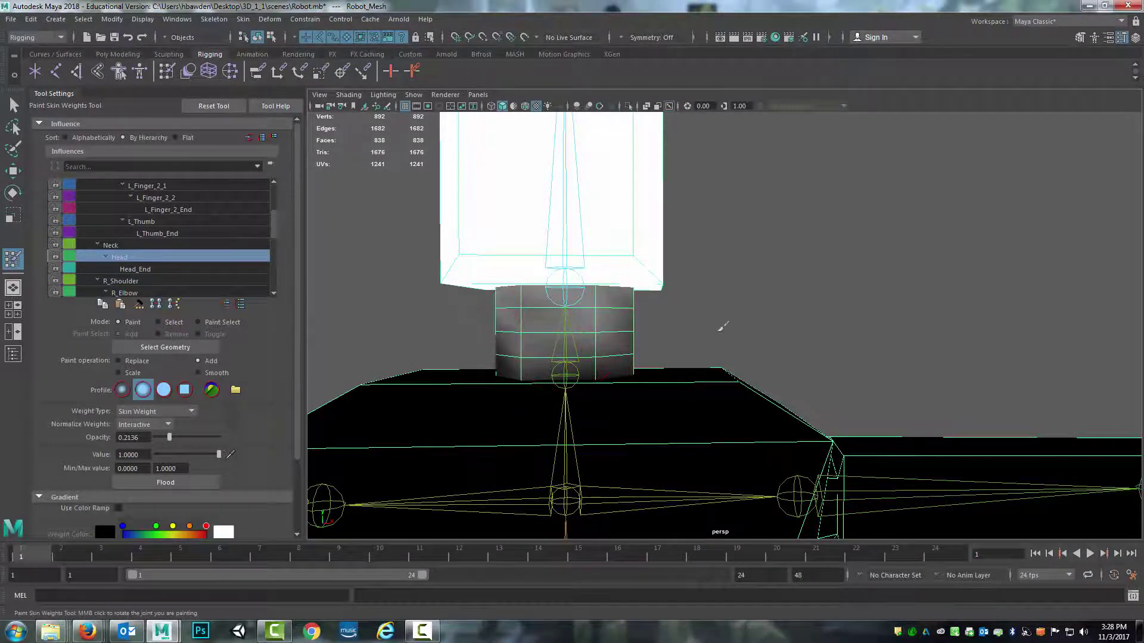
mouse_move(723, 324)
left_mouse_down("alt")
mouse_move(544, 334)
mouse_move(539, 347)
mouse_move(509, 337)
mouse_move(566, 334)
left_mouse_up("alt")
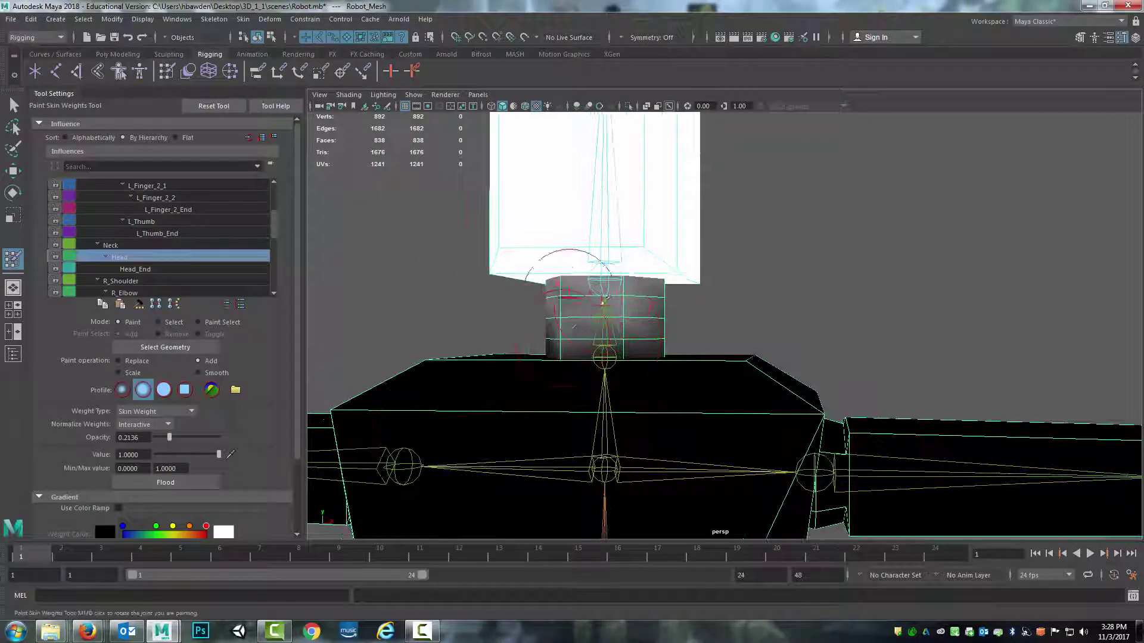
mouse_move(558, 289)
left_mouse_down("alt")
mouse_move(545, 293)
mouse_move(550, 338)
left_mouse_up("alt")
Step: Select the bottom ring of vertices at the base of the robot's neck in wireframe display
key("4")
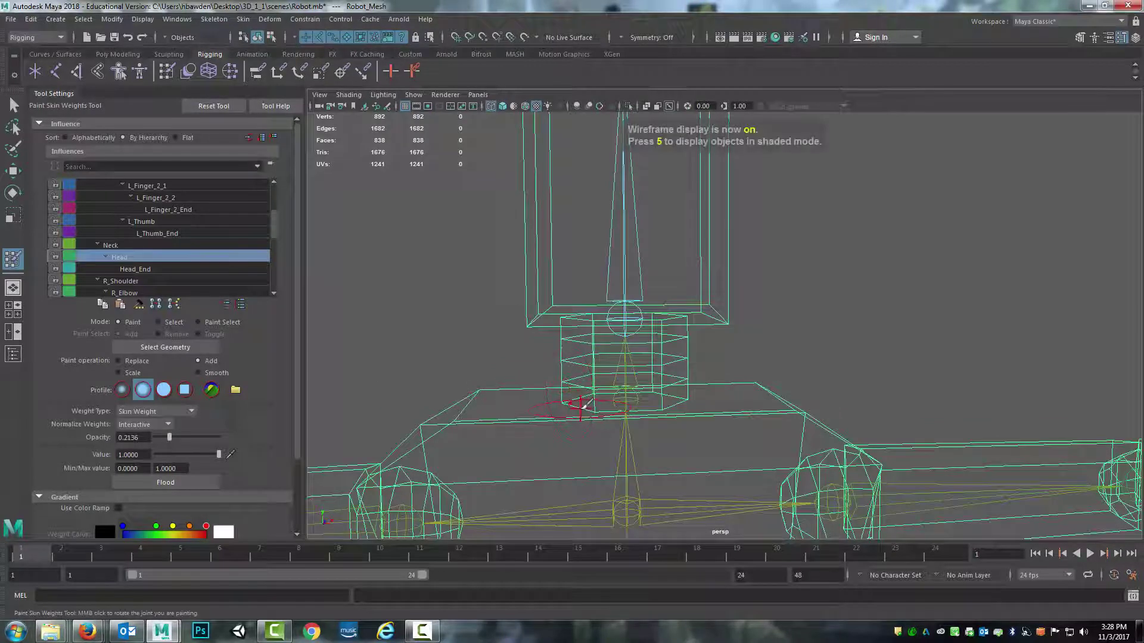
left_click(13, 106)
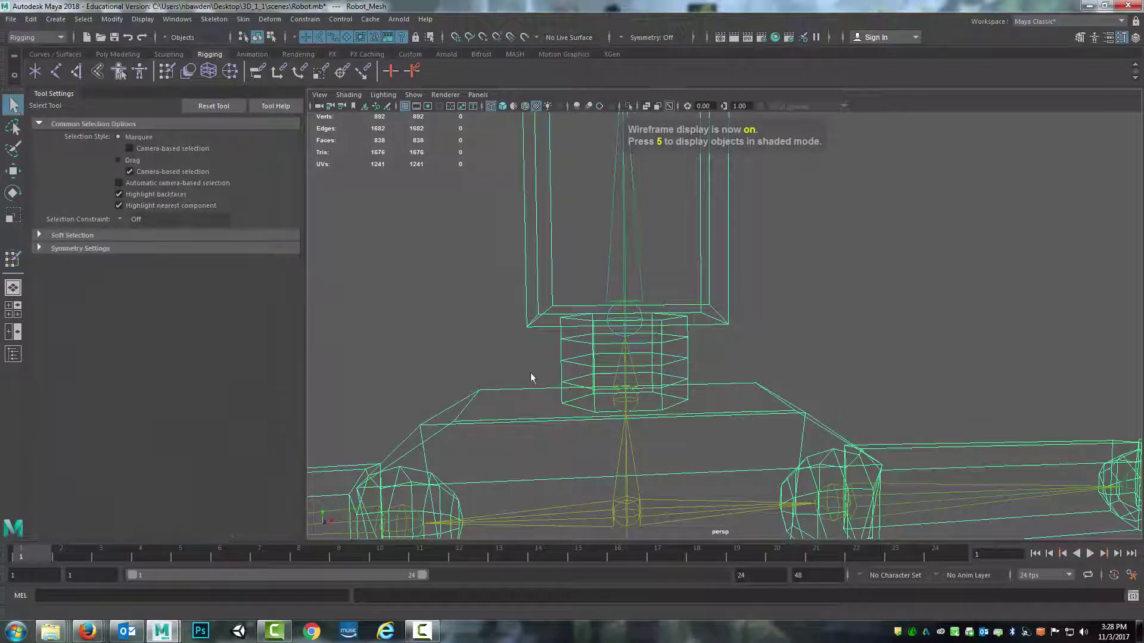
right_click_drag(560, 289, 512, 298)
left_click(563, 405)
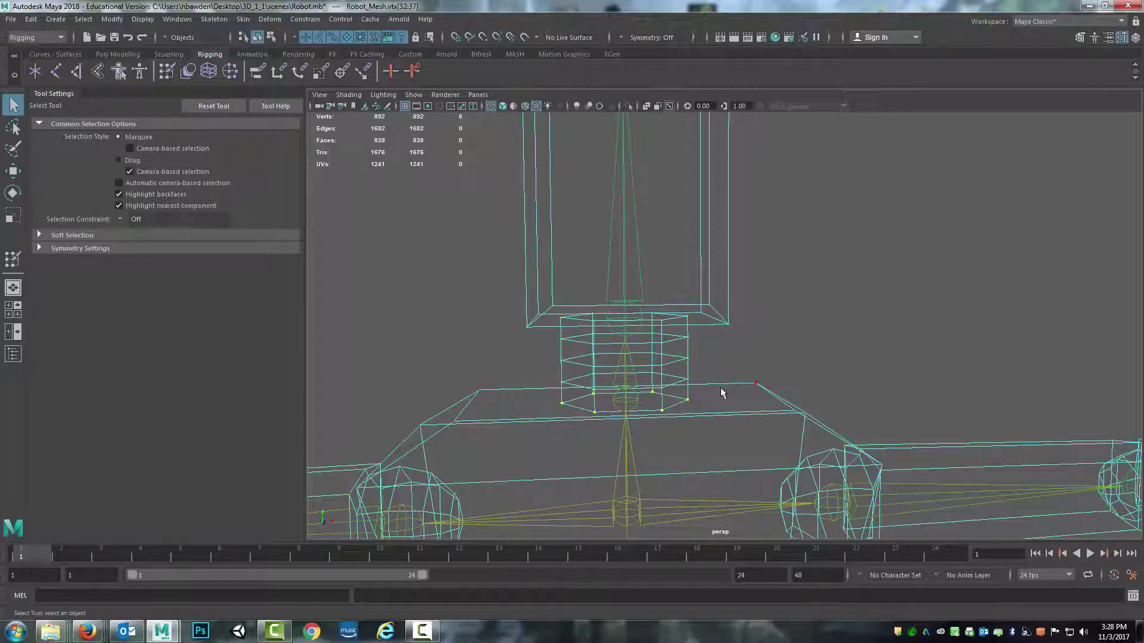
key("F8")
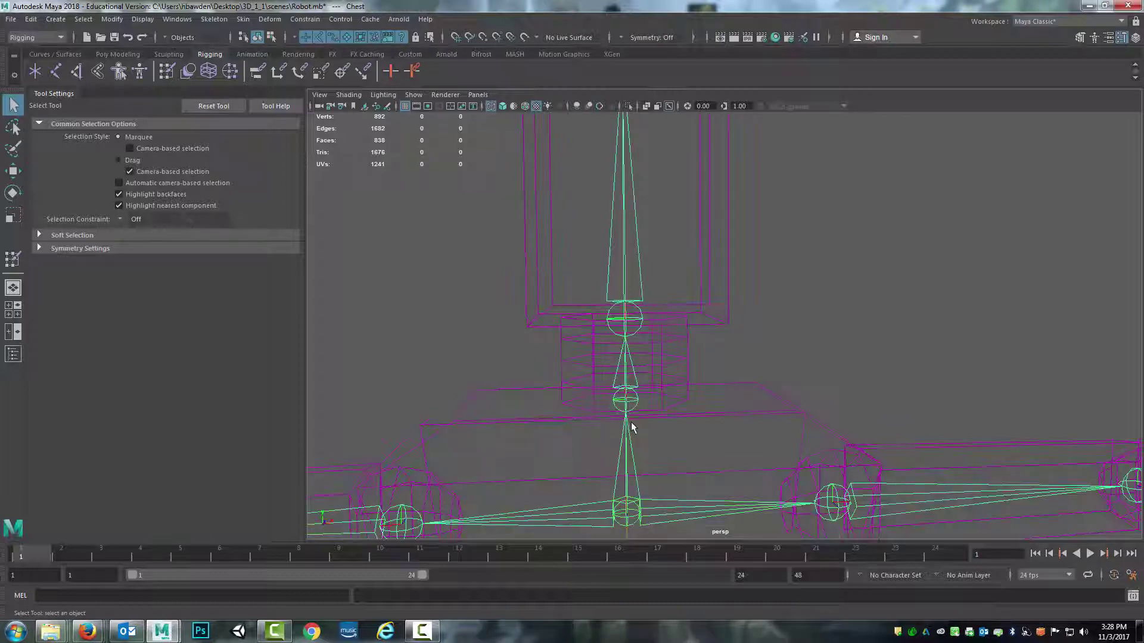
right_click_drag(560, 289, 512, 298)
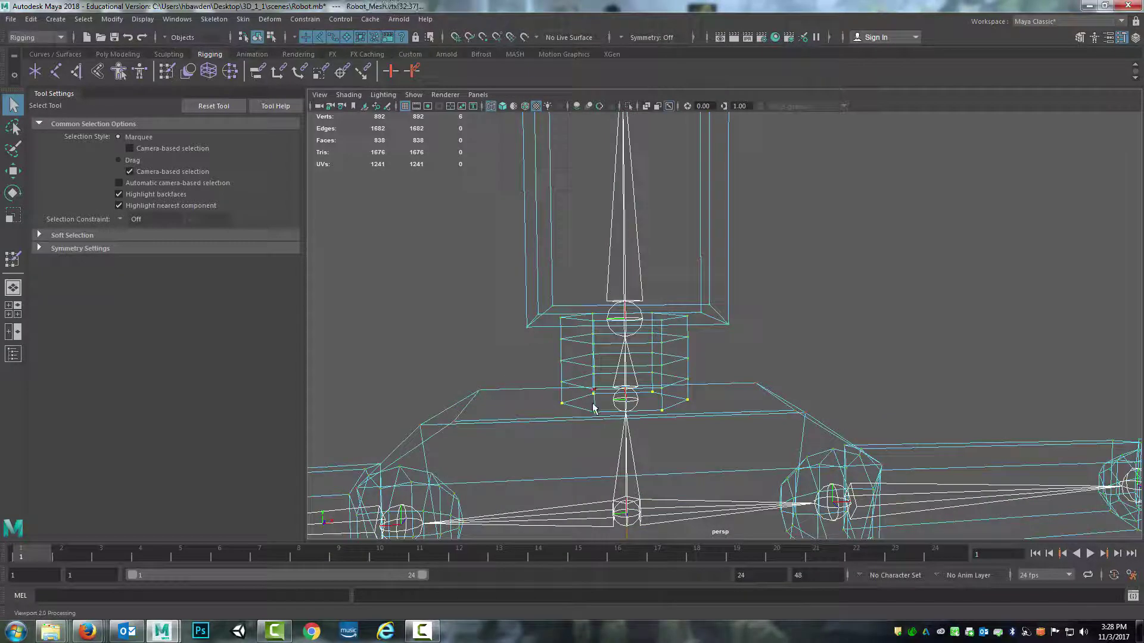
Step: Flood the selected neck-base vertices with Chest joint weight at opacity 1 and value 1, and restore textured shading
left_click(13, 261)
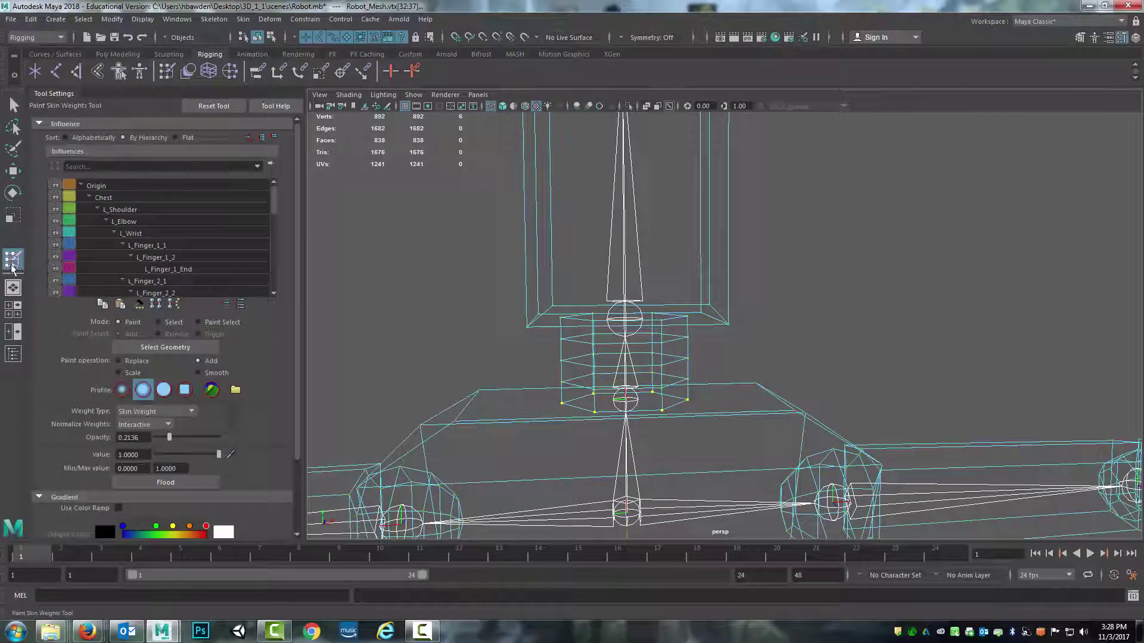
left_click(143, 199)
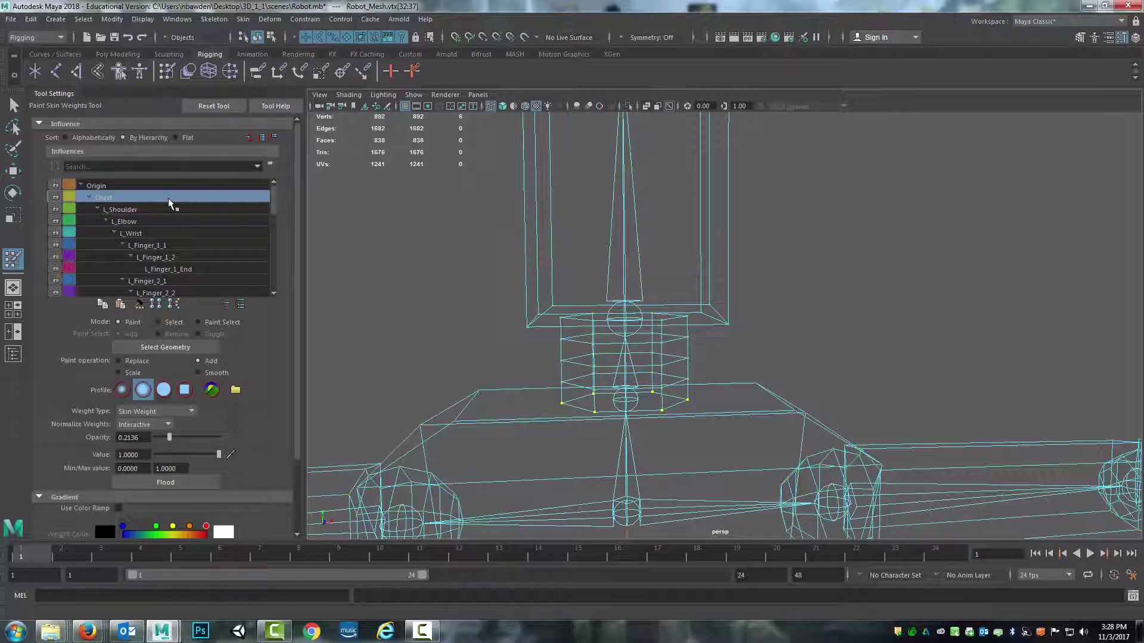
scroll(544, 327, "down", 5)
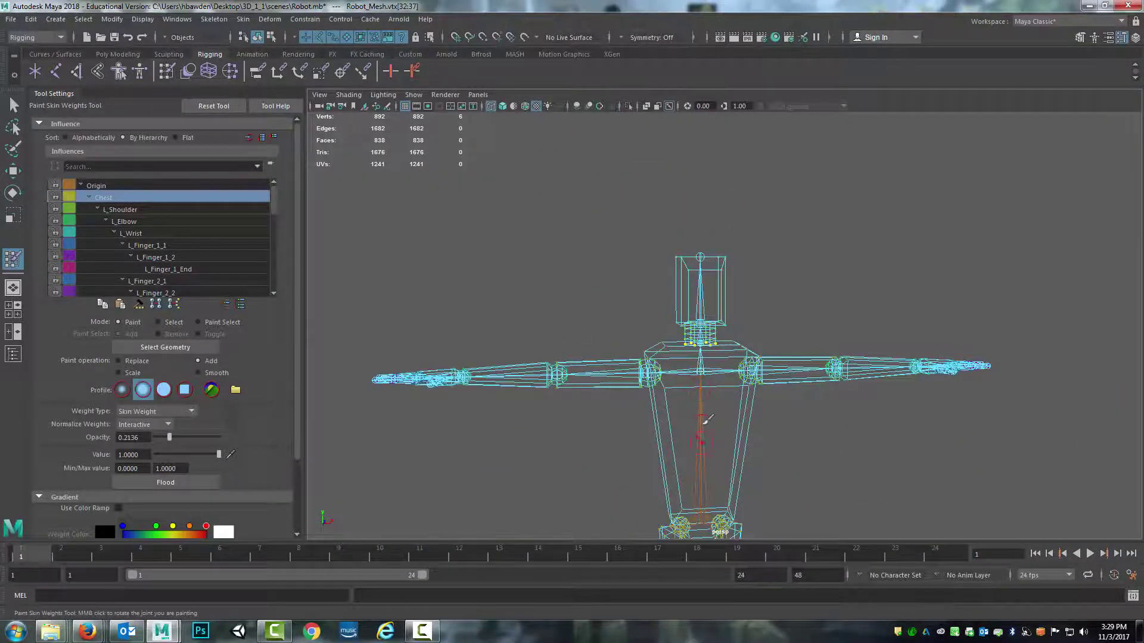
scroll(703, 423, "up", 5)
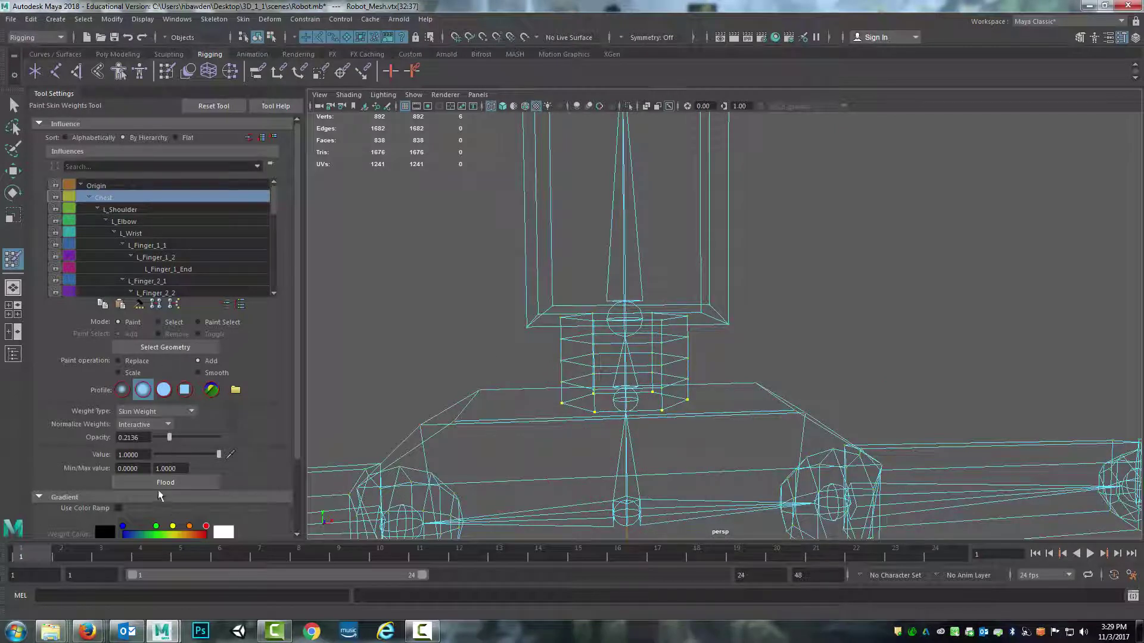
left_click_drag(169, 439, 291, 448)
left_click(168, 483)
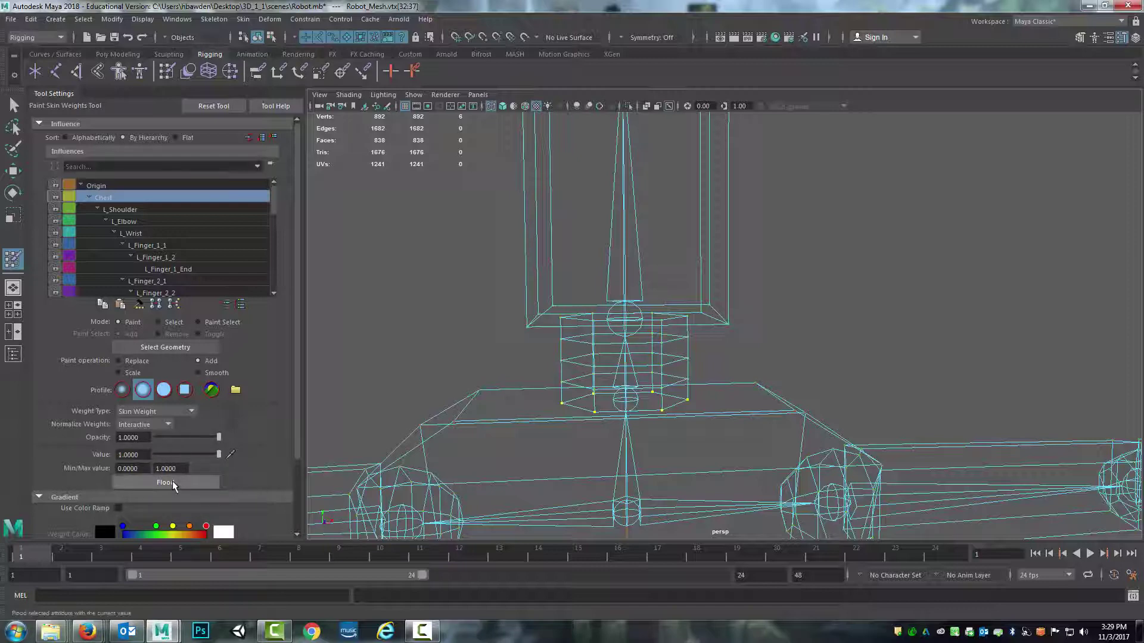
key("6")
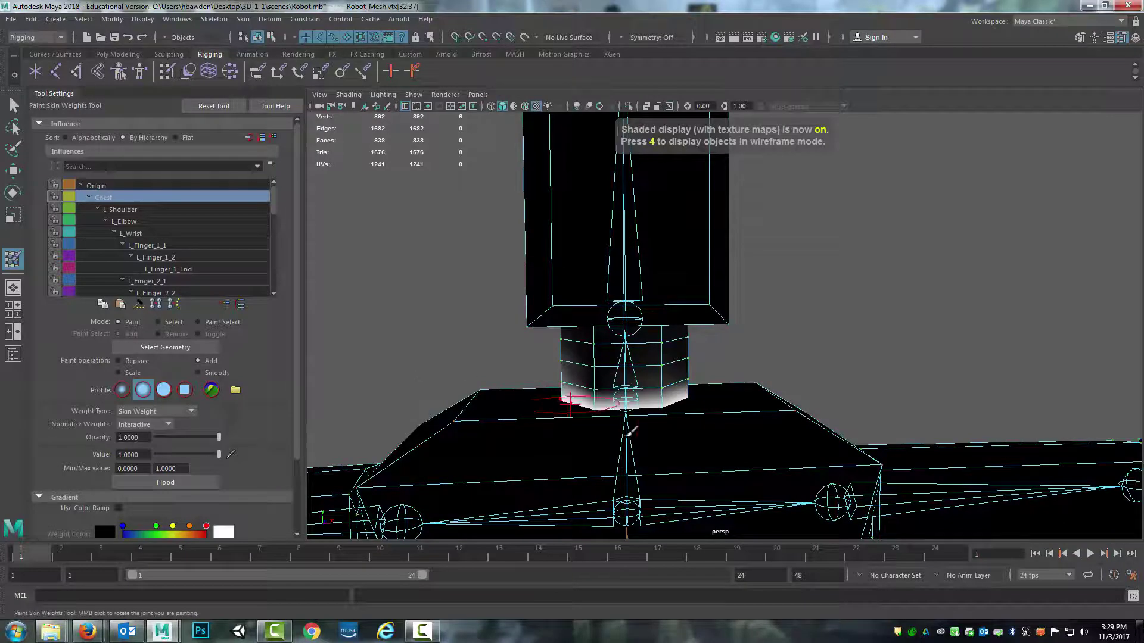
Step: Test-rotate the Neck joint to see how the neck base deforms, and undo the rotation
middle_click_drag(629, 443, 641, 395, "alt")
mouse_move(640, 395)
left_mouse_down("alt")
mouse_move(633, 409)
mouse_move(607, 360)
left_mouse_up("alt")
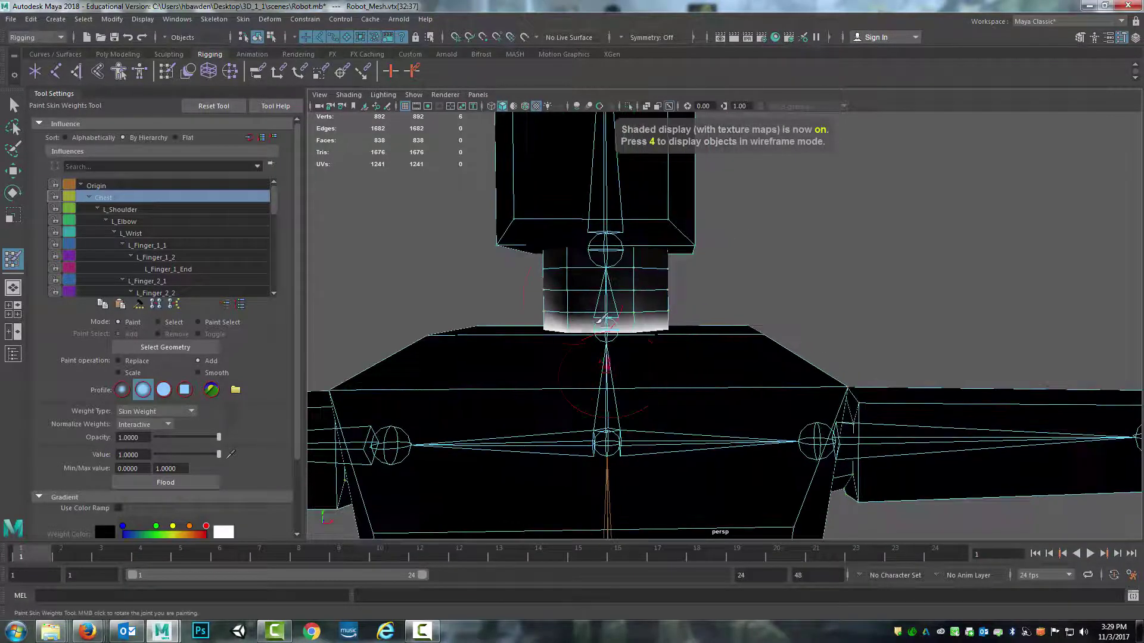
left_click(14, 105)
left_click(611, 329)
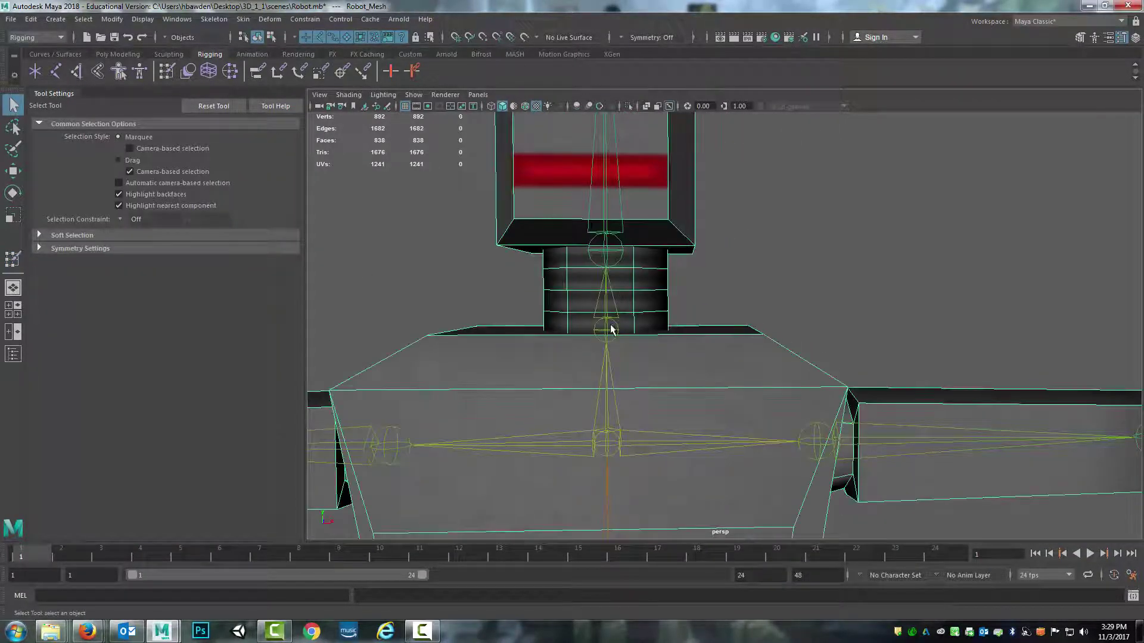
left_click(597, 333)
key("e")
left_click_drag(646, 309, 595, 357)
key("ctrl+z")
key("ctrl+z")
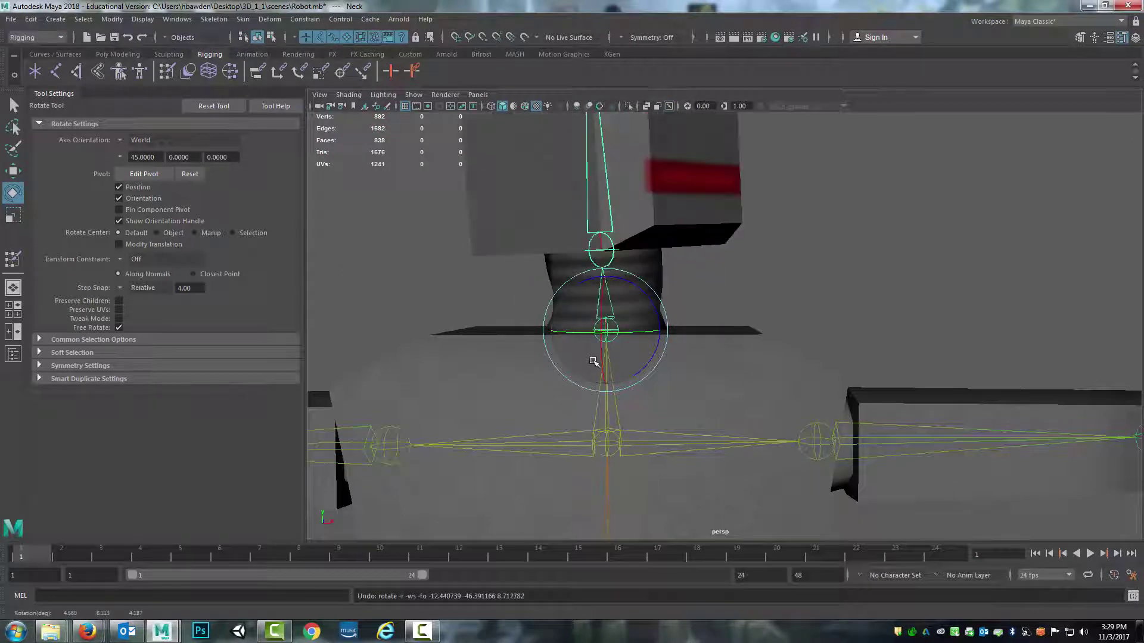
Step: Rotate the Neck joint freely to tilt the head sideways and check the deformation at the neck's base
middle_click_drag(696, 302, 663, 330, "alt")
scroll(693, 334, "up", 3)
scroll(687, 330, "down", 2)
scroll(712, 327, "down", 3)
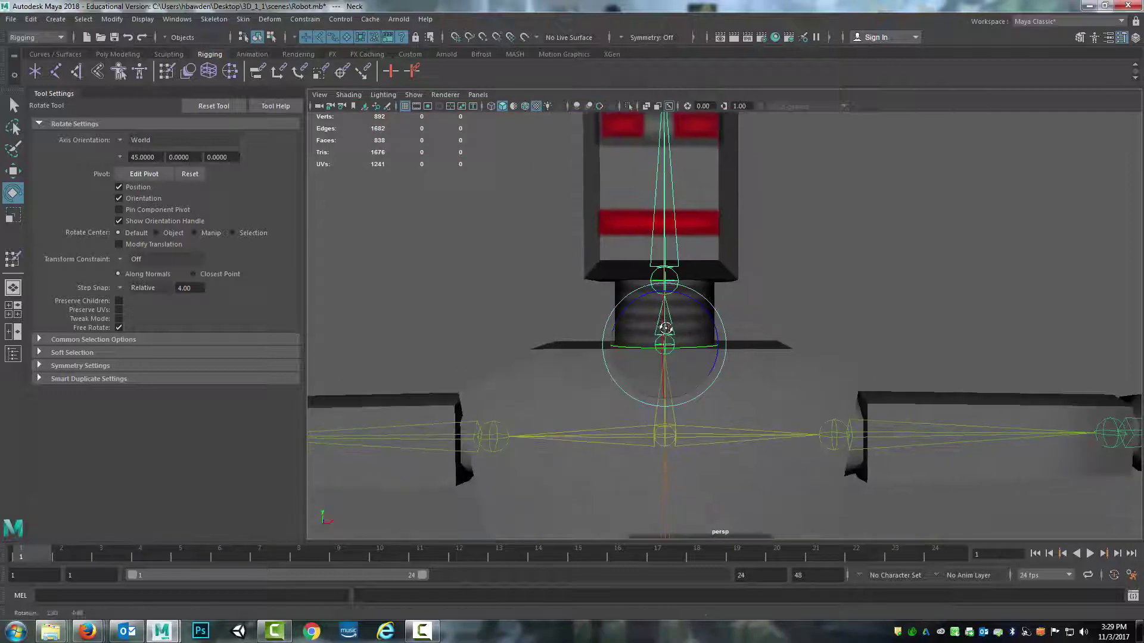
left_click_drag(677, 327, 662, 291)
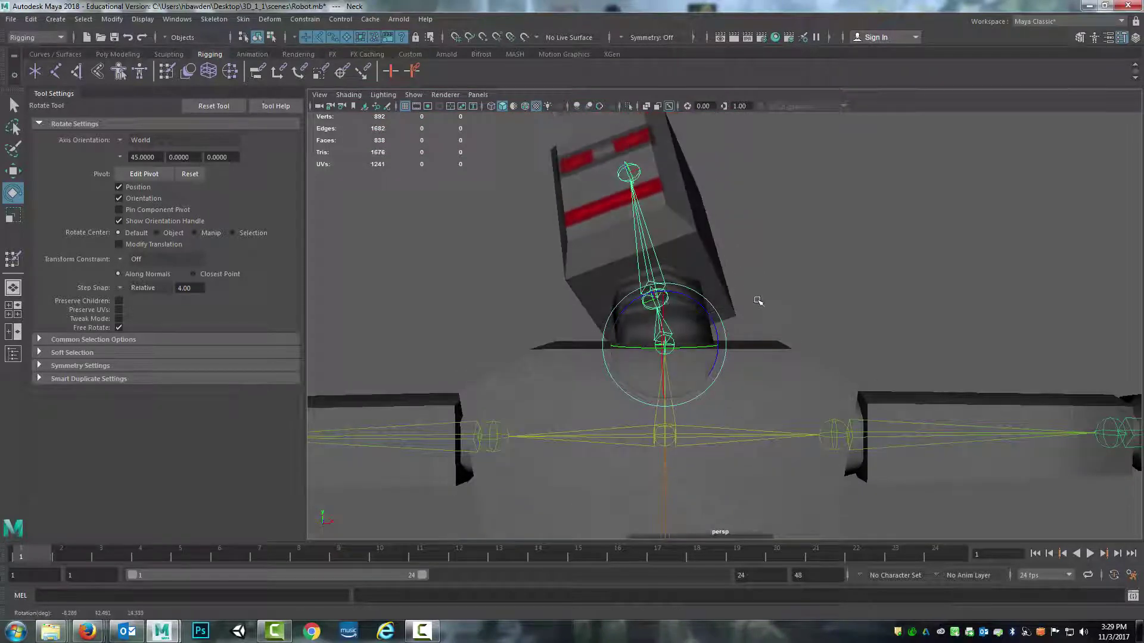
left_click_drag(758, 301, 726, 314, "alt")
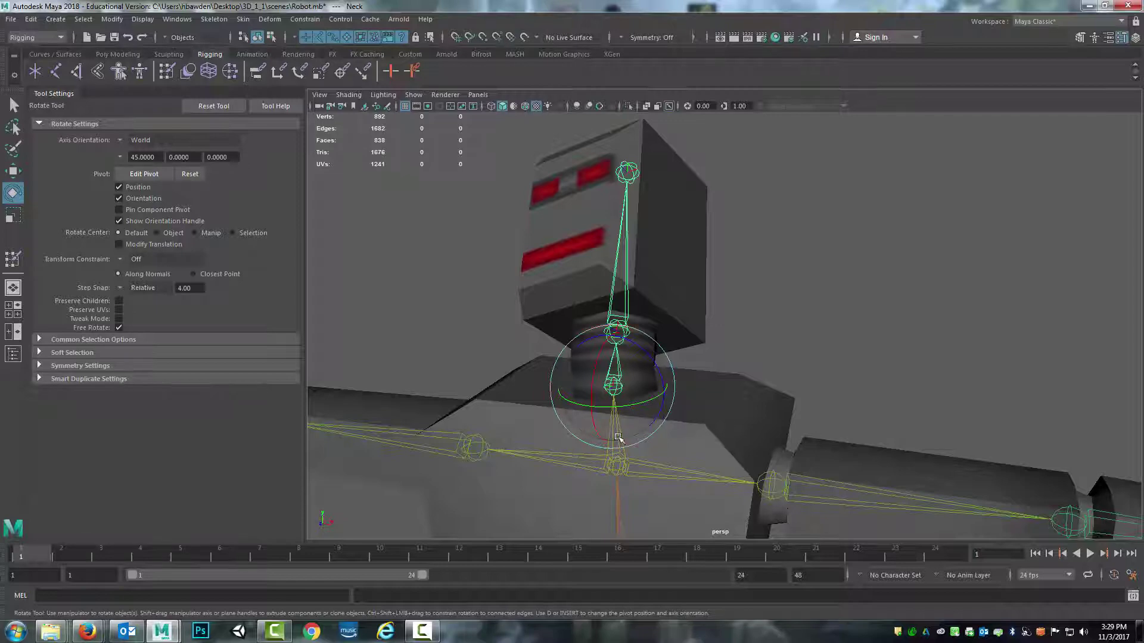
middle_click_drag(621, 499, 644, 378, "alt")
scroll(644, 378, "down", 5)
scroll(659, 337, "up", 5)
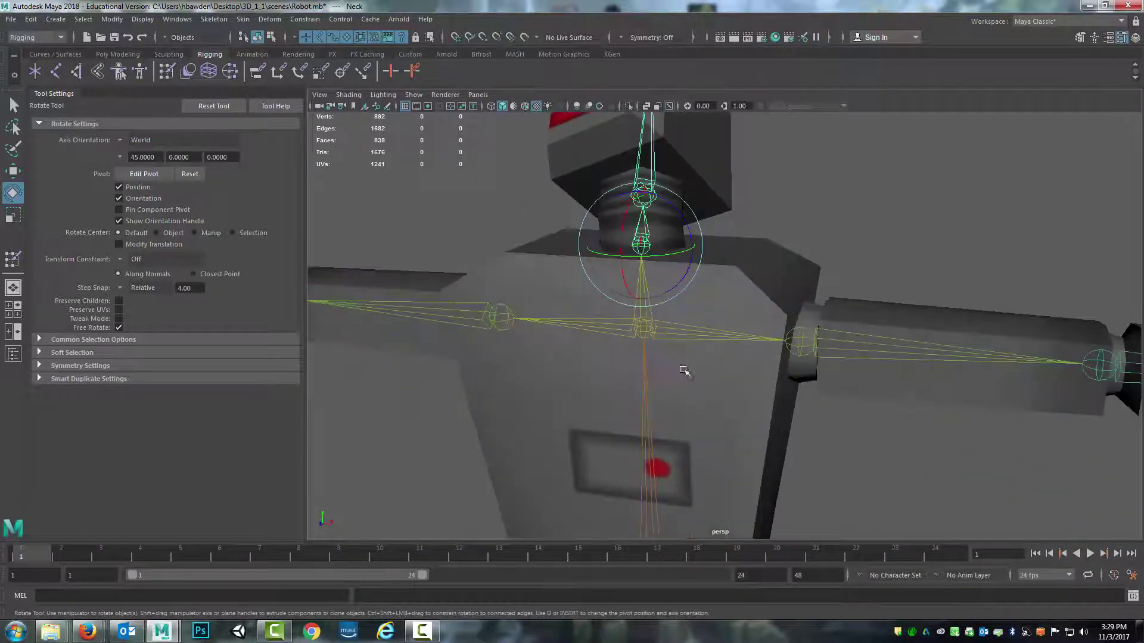
Step: Inspect the deformed neck base up close and undo the test rotations of the Neck joint
left_click_drag(684, 371, 676, 388, "alt")
scroll(677, 388, "up", 4)
middle_click_drag(665, 357, 648, 411, "alt")
left_click_drag(592, 429, 639, 292, "alt")
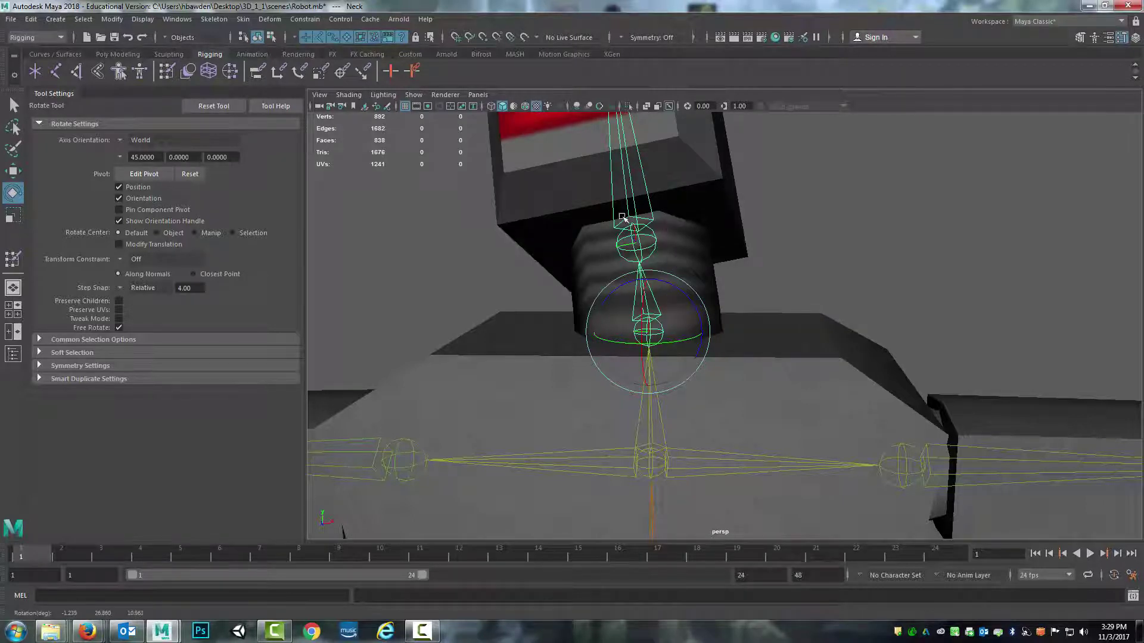
key("ctrl+z")
key("ctrl+z")
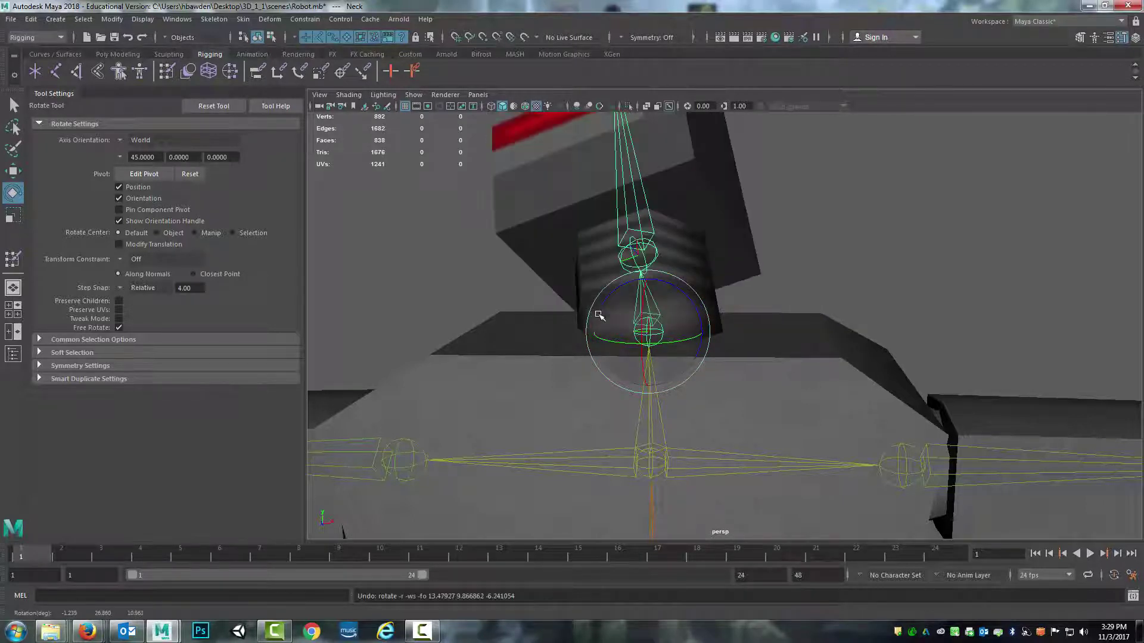
middle_click_drag(532, 294, 511, 294, "alt")
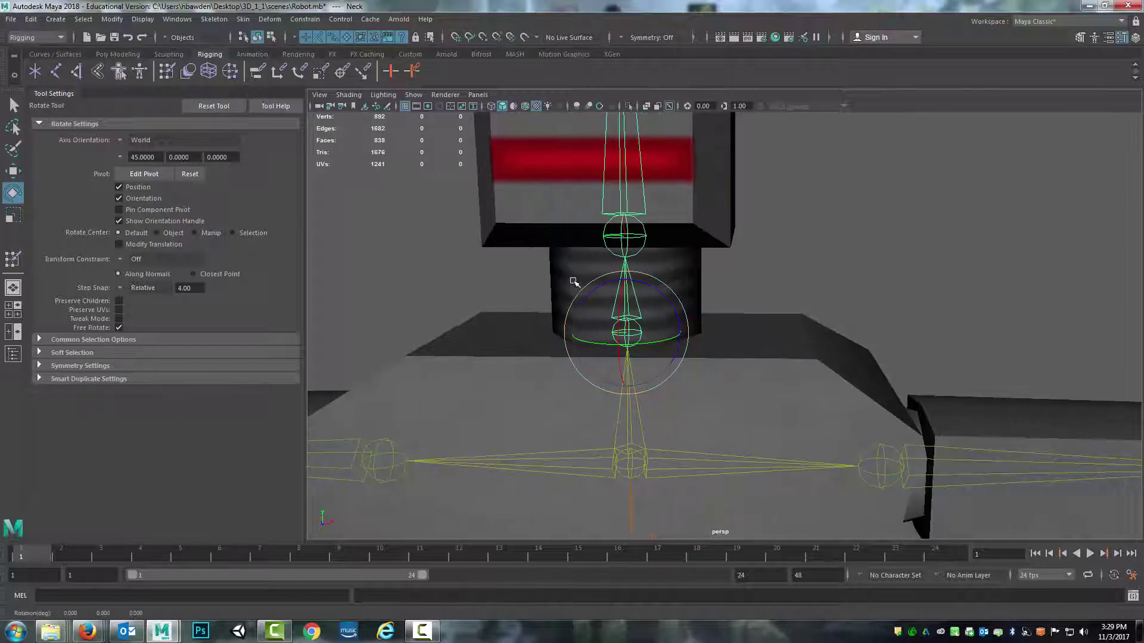
Step: Select the robot mesh and set it up for vertex selection around the neck in wireframe display
left_click(613, 314)
middle_click_drag(613, 315, 574, 318, "alt")
left_click_drag(573, 319, 598, 371, "alt")
key("4")
right_click_drag(588, 349, 522, 292)
left_click_drag(570, 347, 574, 325, "alt")
middle_click_drag(581, 289, 574, 304, "alt")
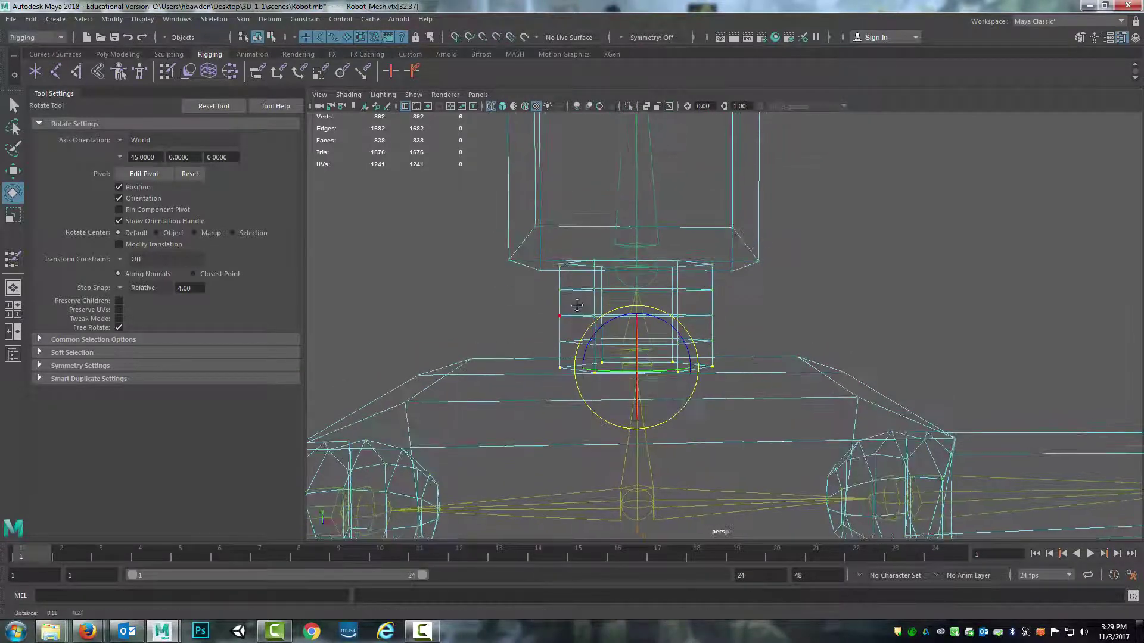
Step: Select the three middle rings of neck vertices, leaving out the rings at the neck's top and base
left_click_drag(538, 282, 608, 350)
left_click_drag(751, 279, 658, 361, "shift")
left_click_drag(728, 321, 561, 304, "alt")
middle_click_drag(611, 309, 603, 316, "alt")
left_click_drag(603, 315, 576, 337, "alt")
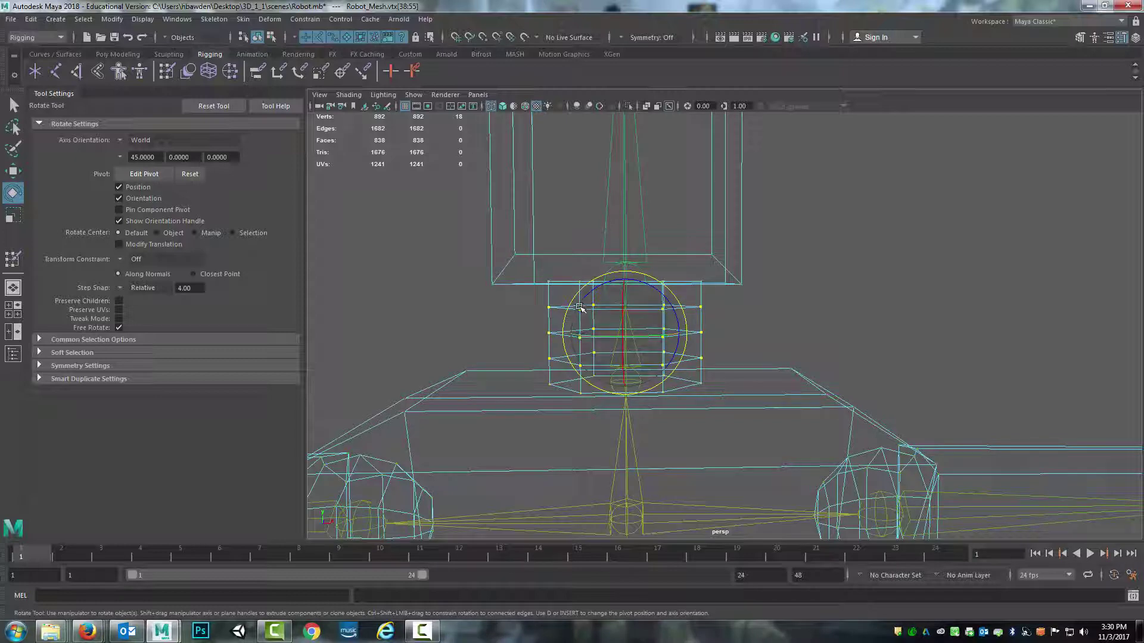
left_click_drag(579, 317, 603, 358, "alt")
left_click(535, 340)
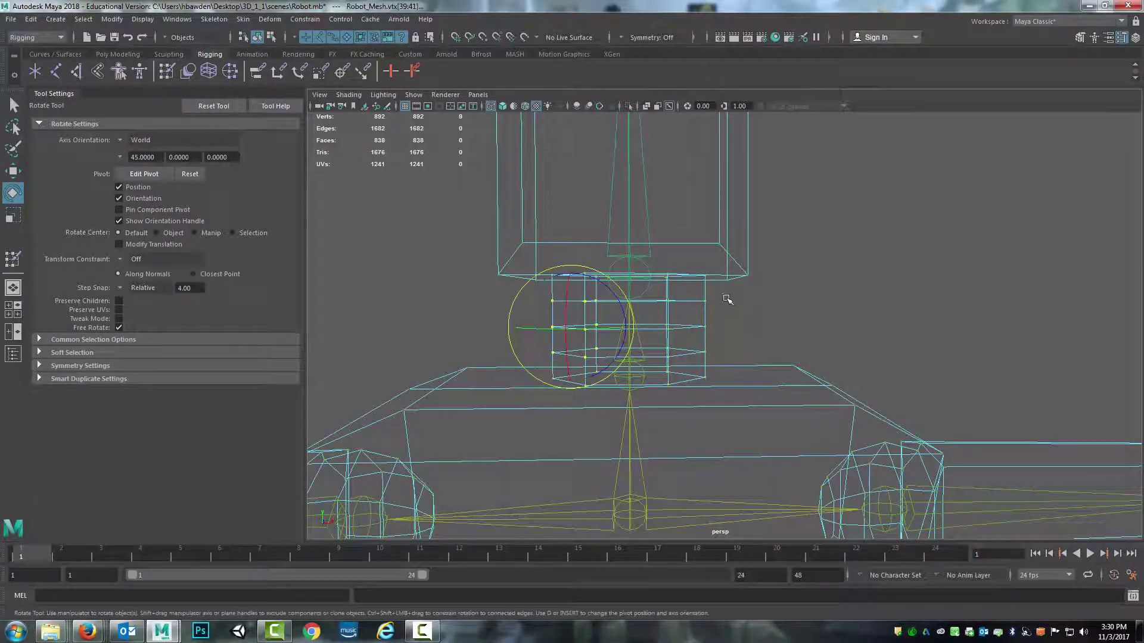
left_click_drag(726, 295, 614, 326)
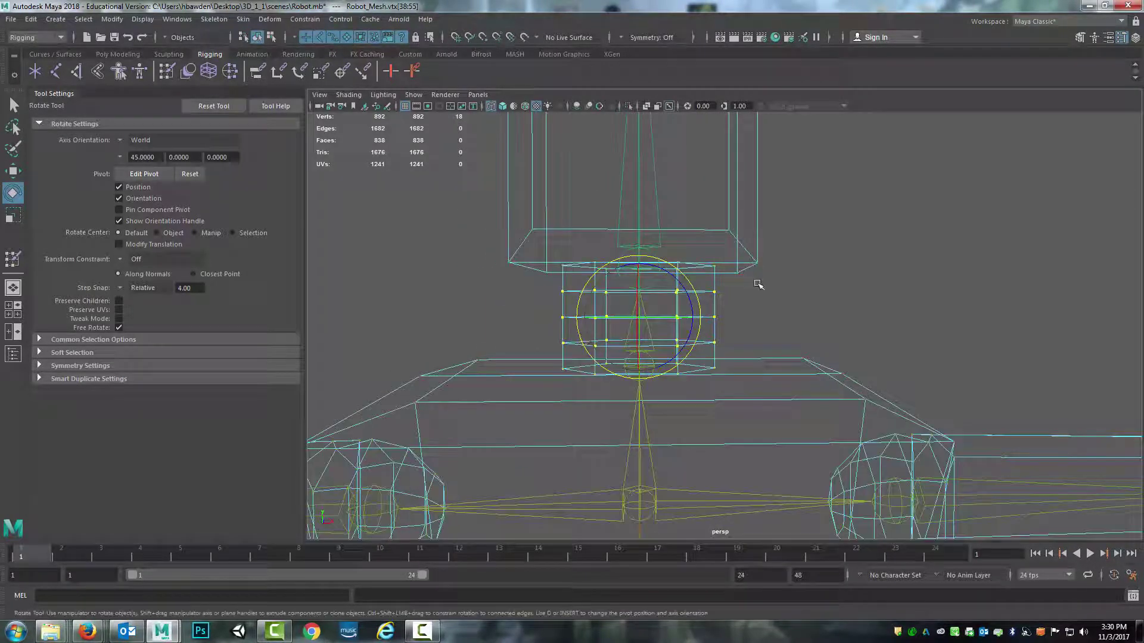
middle_click_drag(510, 327, 499, 328, "alt")
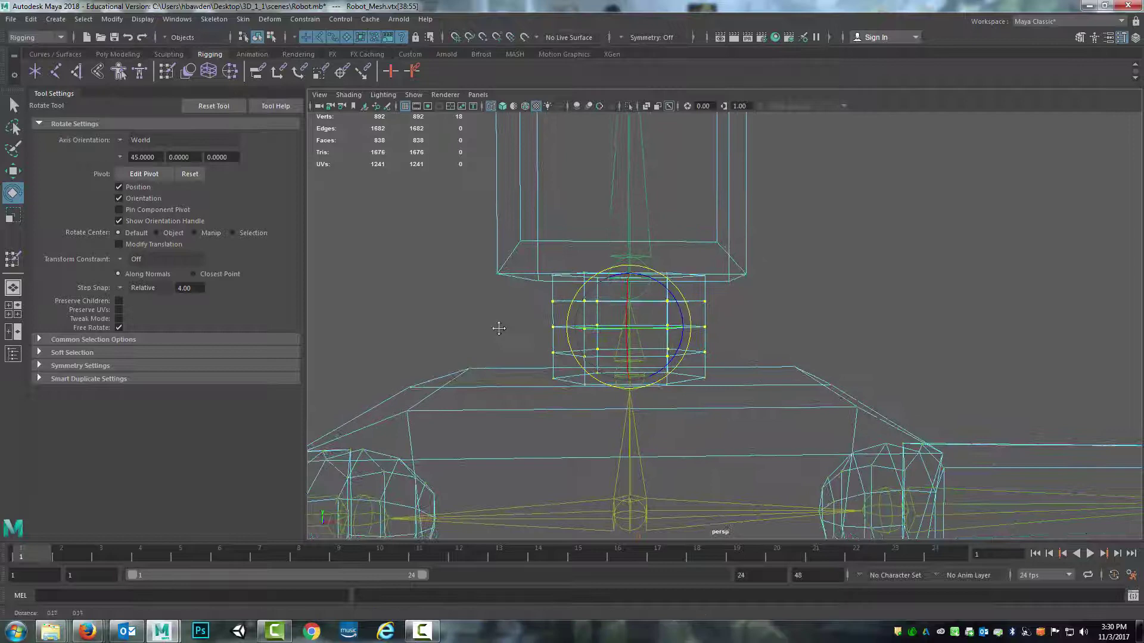
Step: Flood the selected middle neck vertices with Neck joint weight using Add at opacity 1 and value 1
left_click(12, 261)
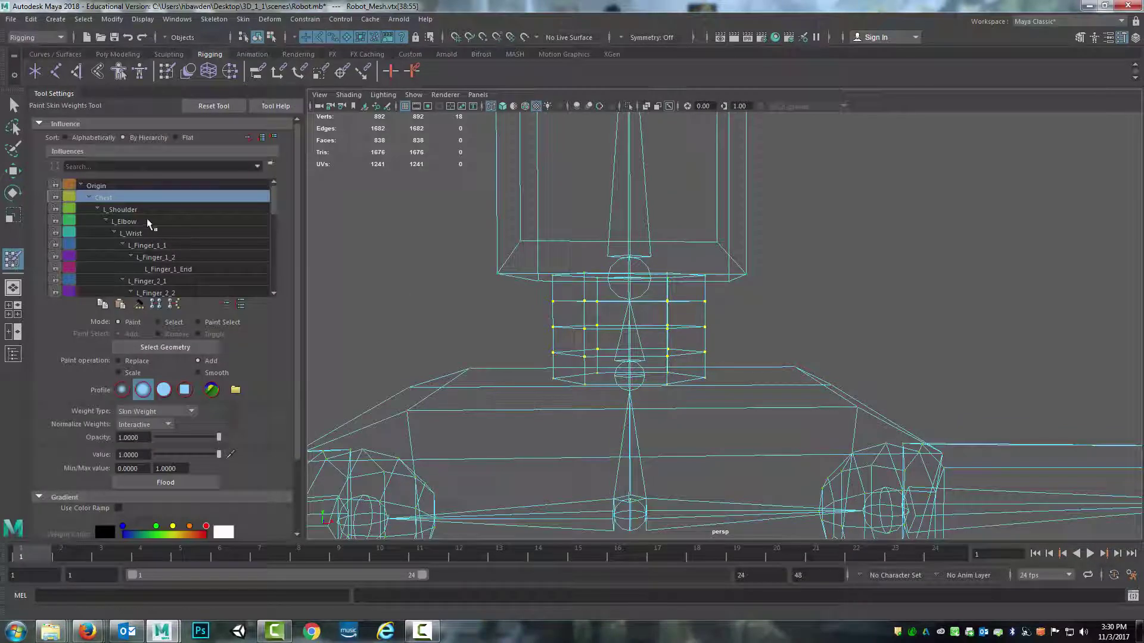
scroll(165, 249, "down", 3)
scroll(165, 251, "down", 1)
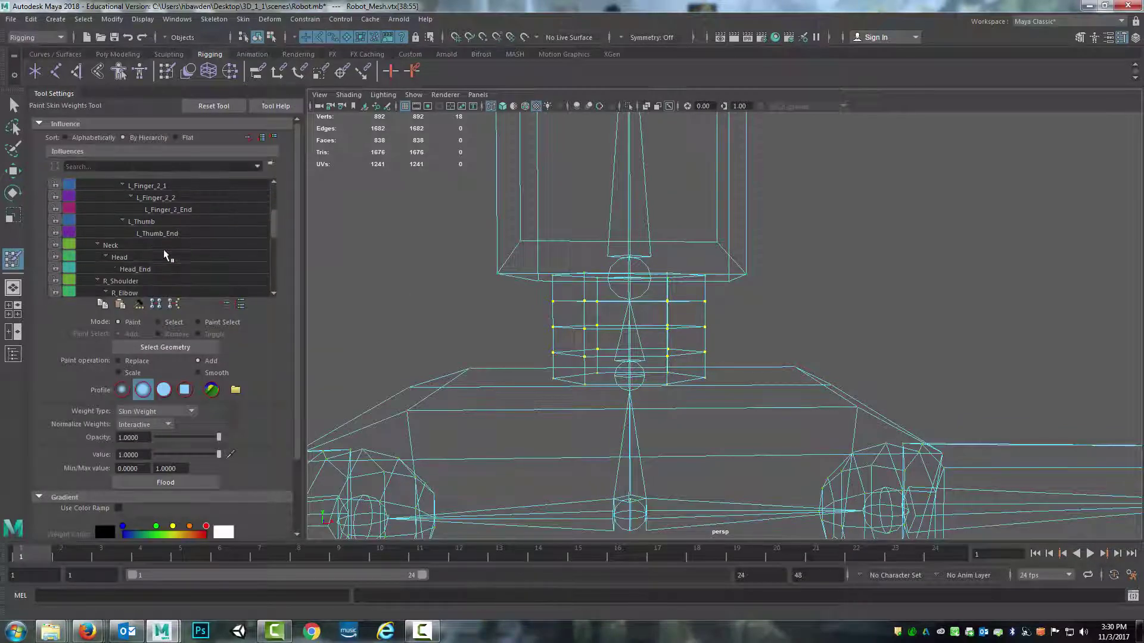
left_click(111, 246)
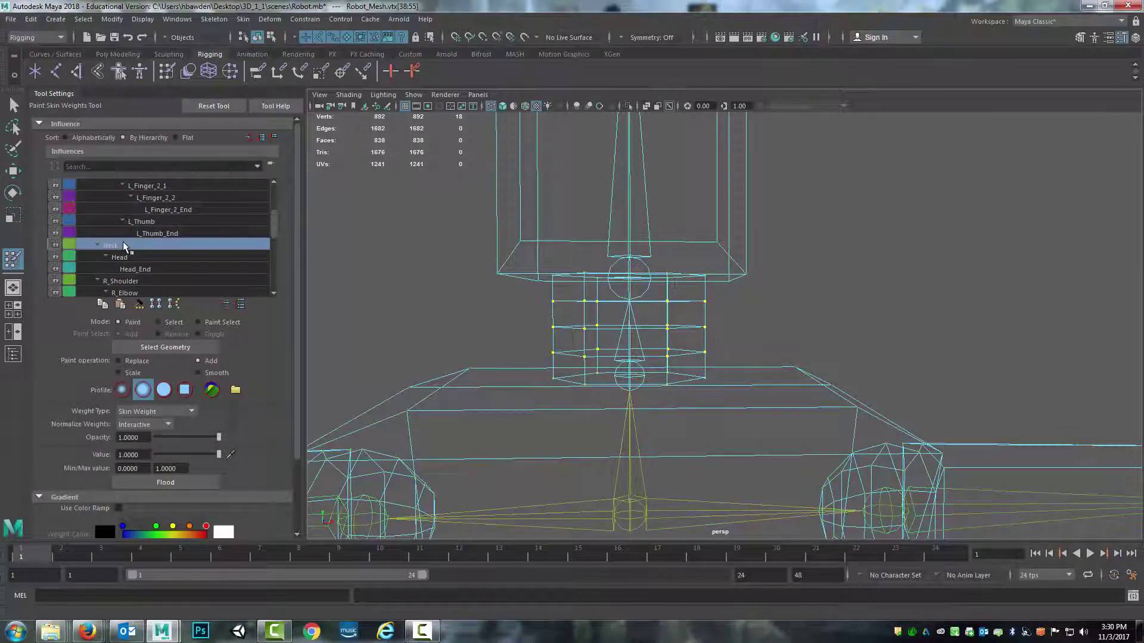
left_click(171, 486)
middle_click_drag(538, 279, 524, 301, "alt")
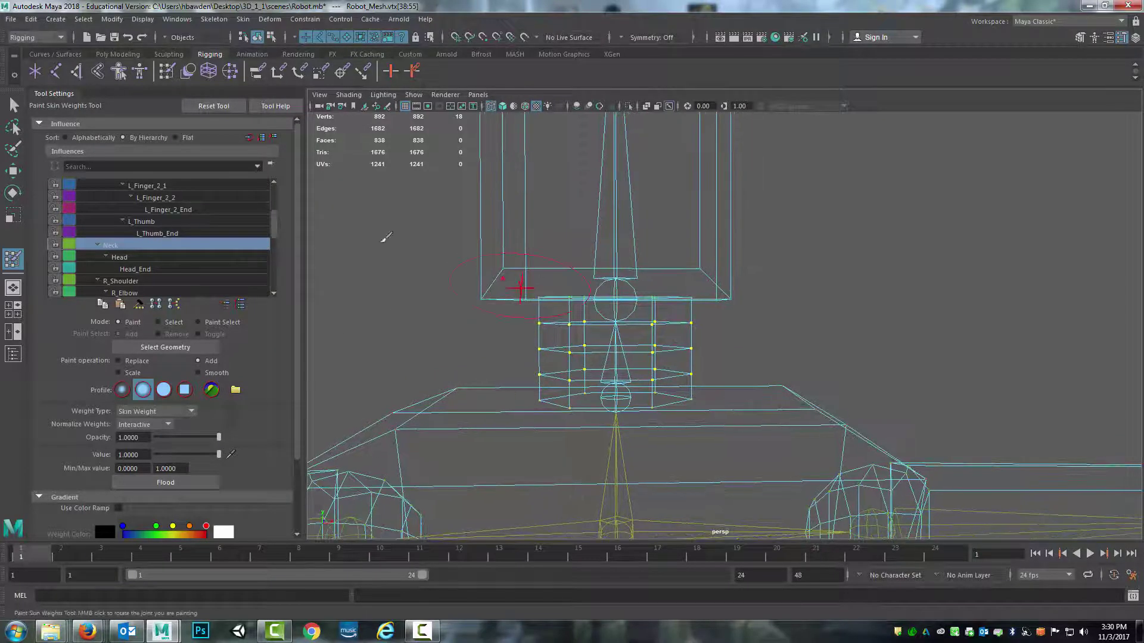
Step: Return to vertex selection and select only the six vertices of the neck's top ring, directly beneath the head
key("q")
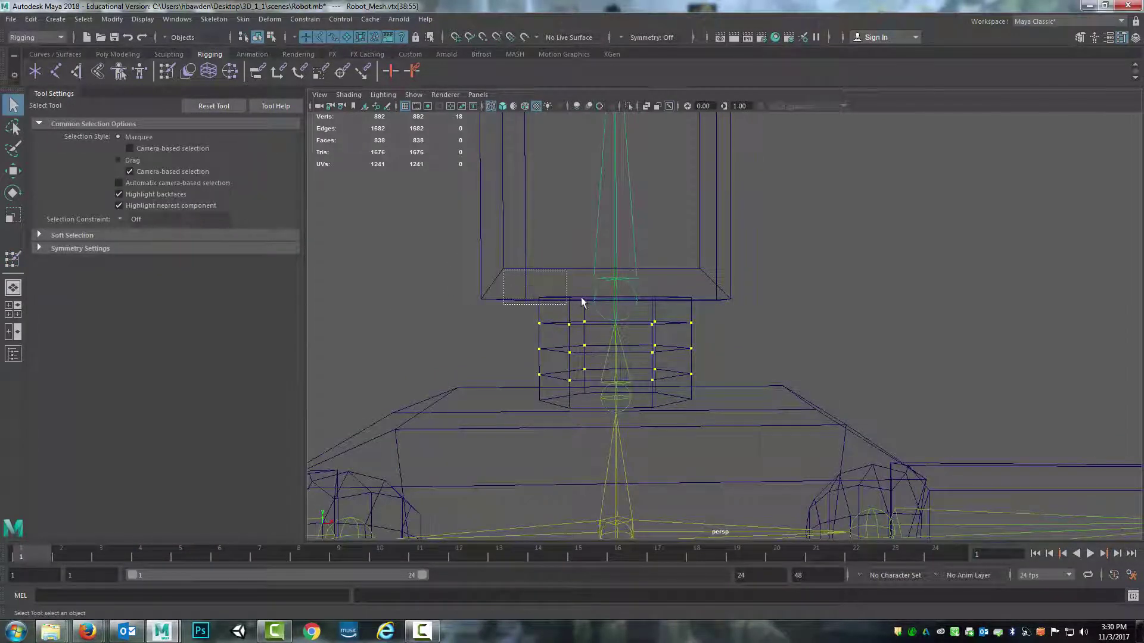
left_click_drag(581, 303, 587, 304)
right_click_drag(569, 314, 513, 289)
left_click_drag(508, 278, 599, 317)
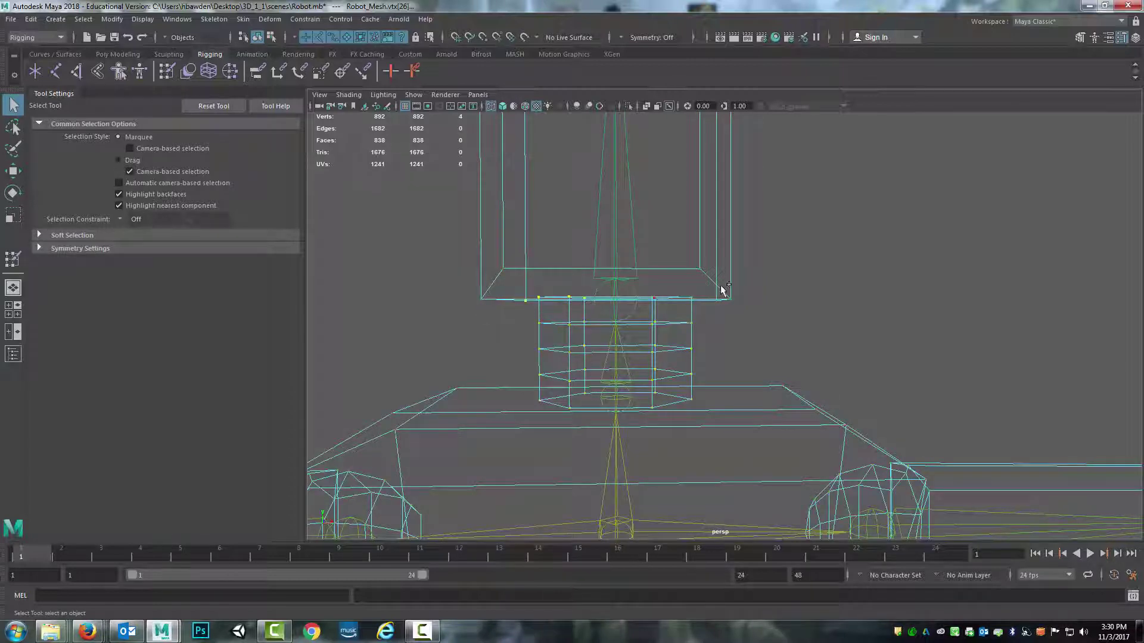
left_click_drag(667, 298, 648, 306)
left_click_drag(523, 317, 480, 324, "alt")
key("ctrl+z")
key("ctrl+z")
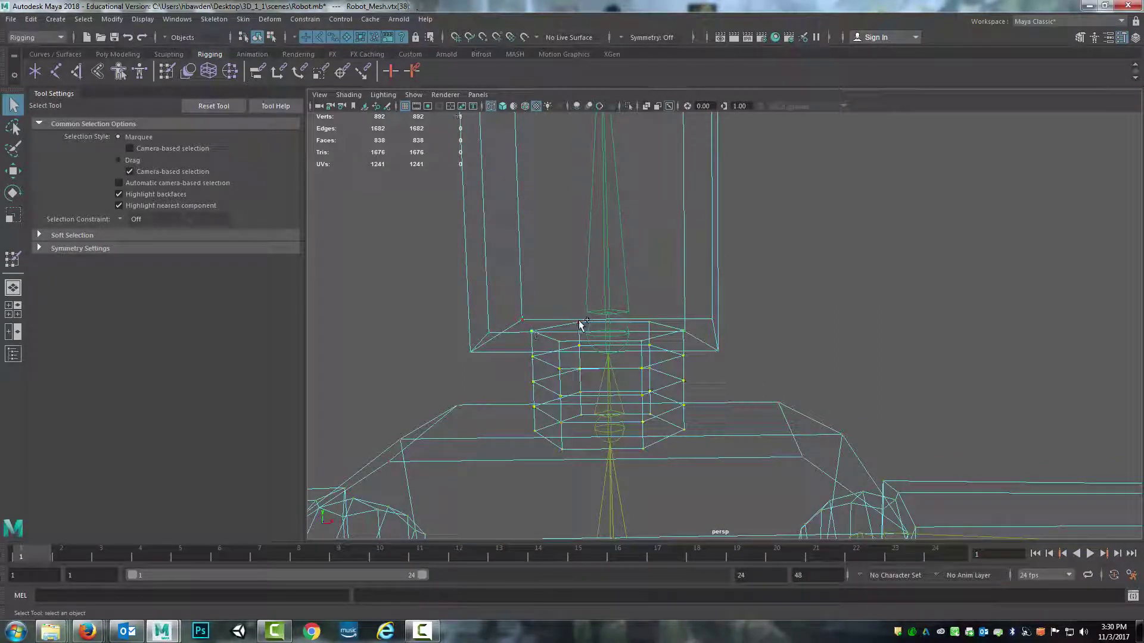
left_click_drag(581, 324, 562, 344)
key("ctrl+z")
left_click_drag(652, 349, 661, 303, "alt")
left_click(668, 351, "shift")
Step: Choose Head as the paint influence for the selected top neck vertices and display its weights in textured shading
left_click(13, 258)
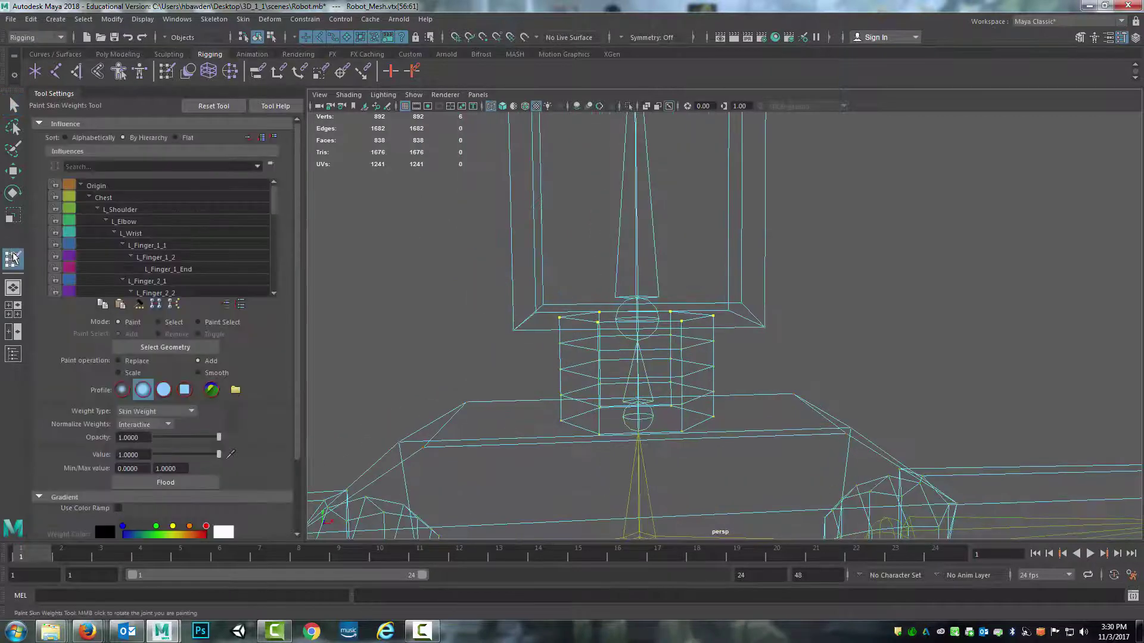
left_click(160, 266)
scroll(162, 269, "down", 3)
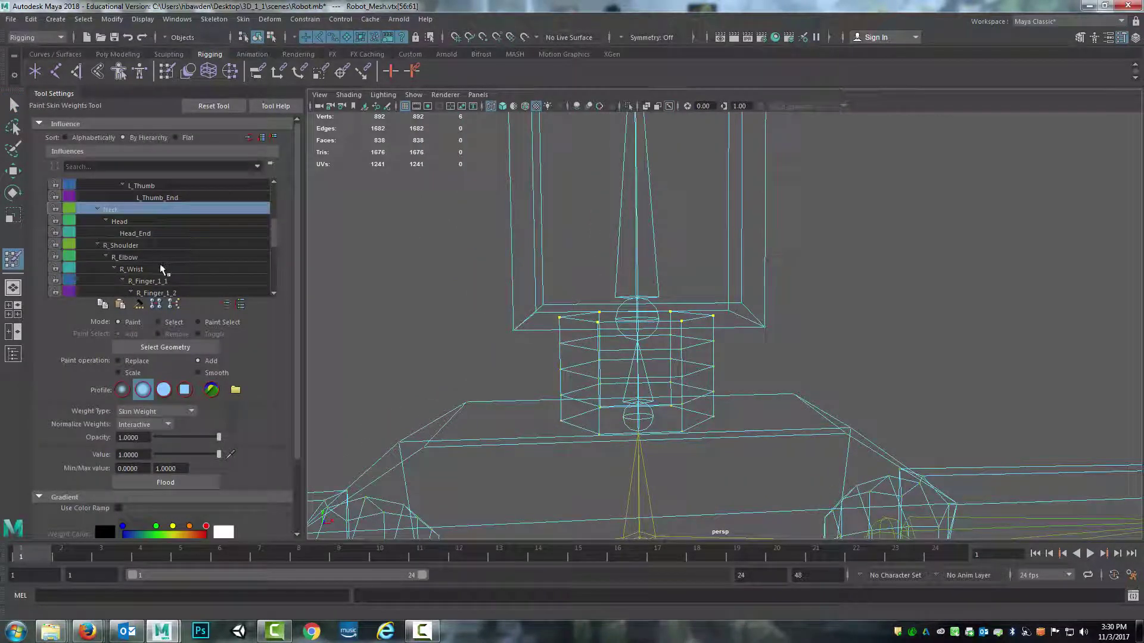
left_click(127, 226)
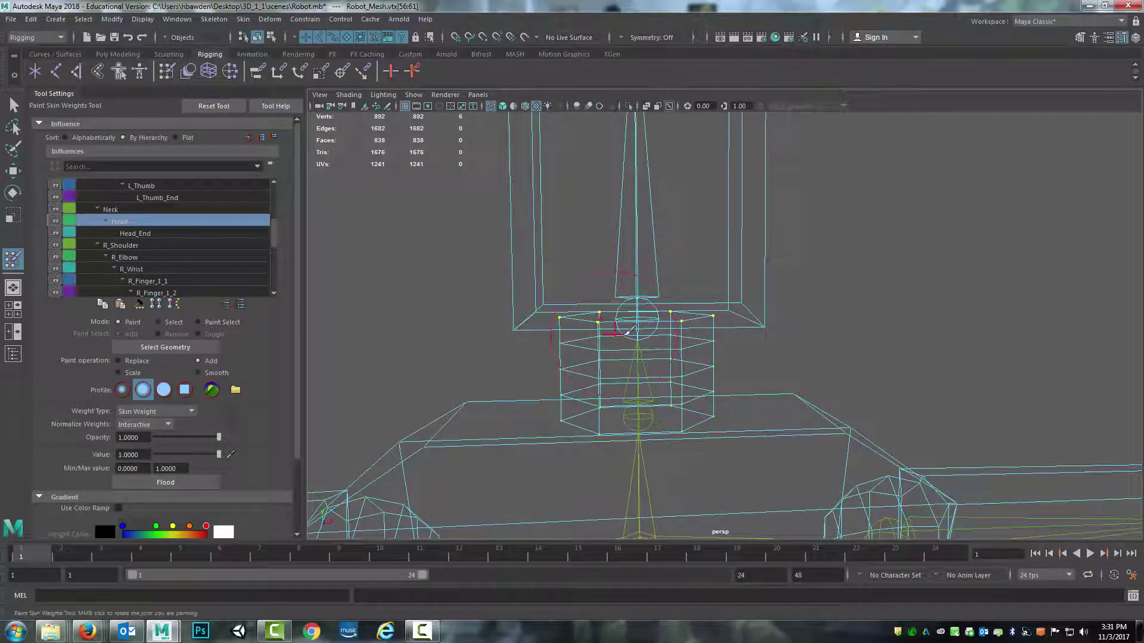
key("6")
mouse_move(646, 362)
left_mouse_down("alt")
mouse_move(602, 290)
mouse_move(585, 288)
left_mouse_up("alt")
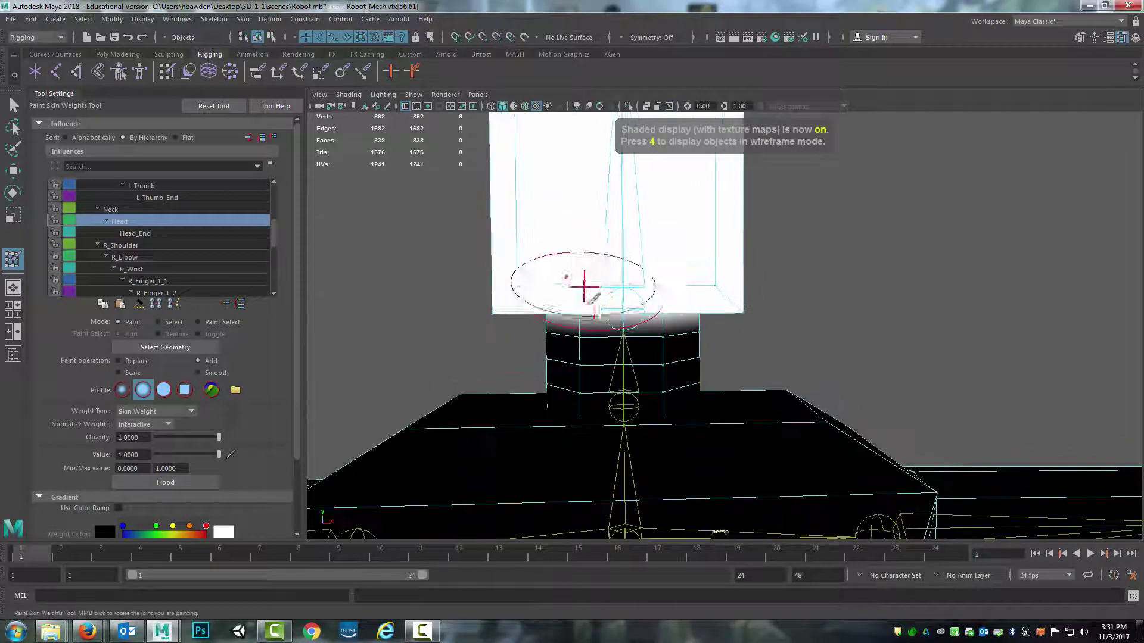
Step: Test-rotate the Neck and Head joints to check how the neck deforms, and undo the rotations
left_click(12, 108)
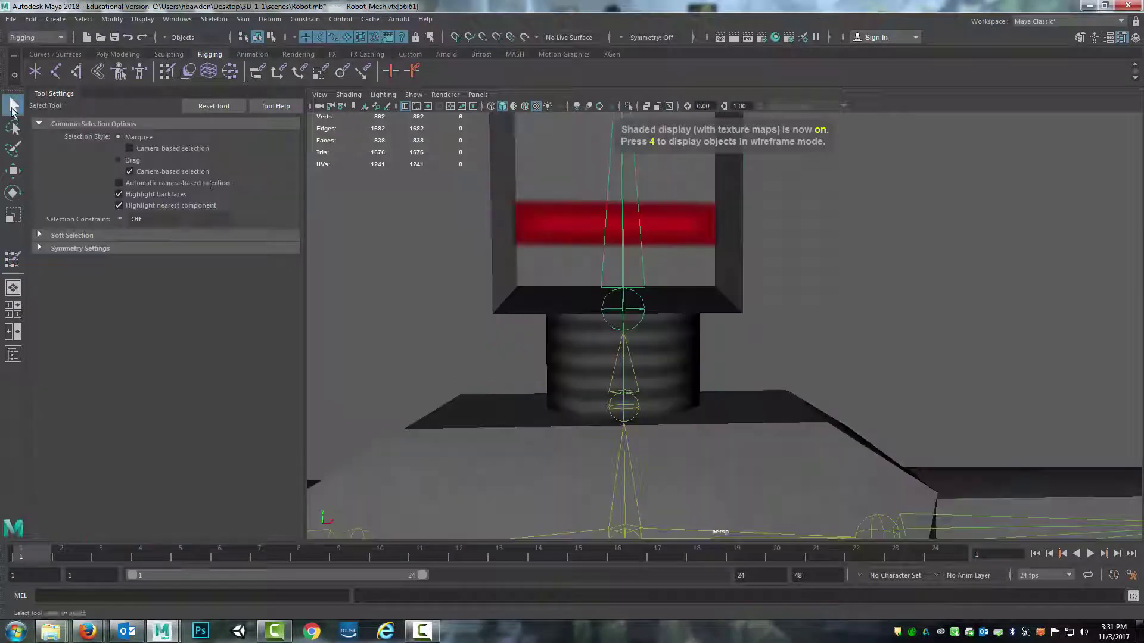
left_click(621, 408)
key("e")
left_click_drag(623, 393, 628, 369)
left_click(643, 328)
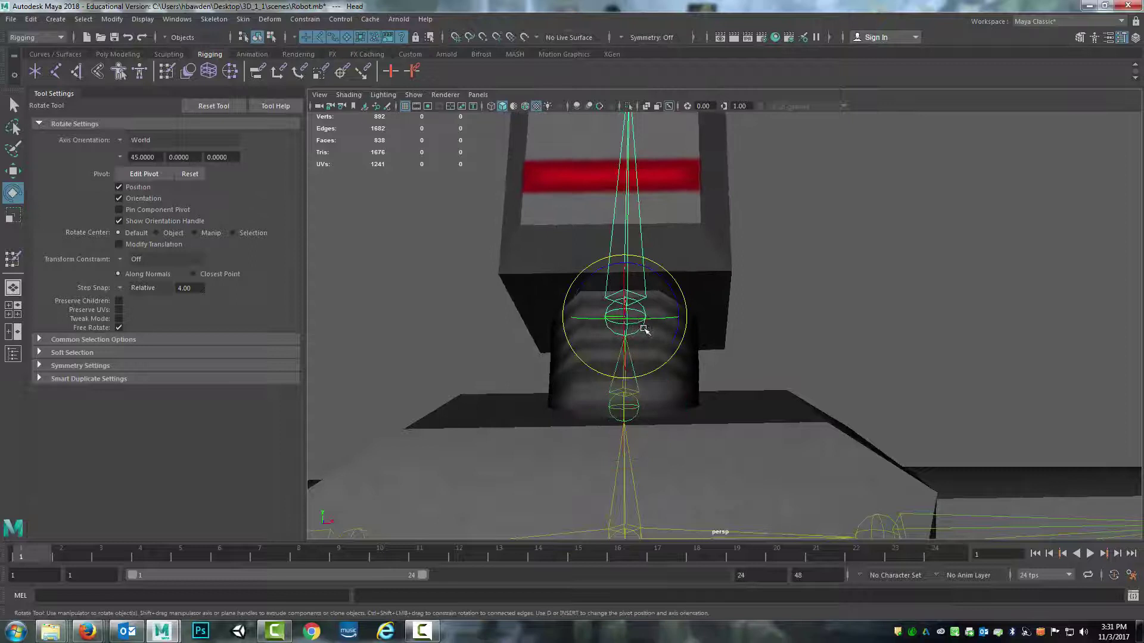
left_click_drag(643, 328, 483, 293)
key("ctrl+z")
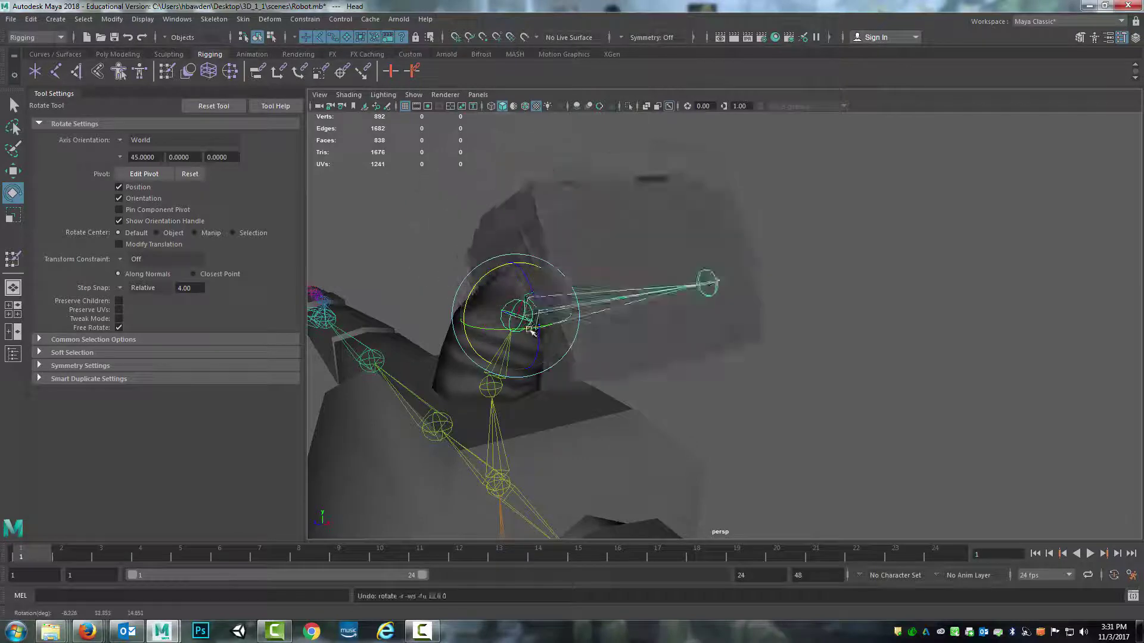
key("ctrl+z")
key("ctrl+z")
key("ctrl+z")
Step: Select the edge loop around the robot's neck just above its base
left_click_drag(420, 369, 599, 310, "alt")
left_click(565, 302)
left_click_drag(545, 365, 502, 366, "alt")
middle_click_drag(517, 365, 538, 366, "alt")
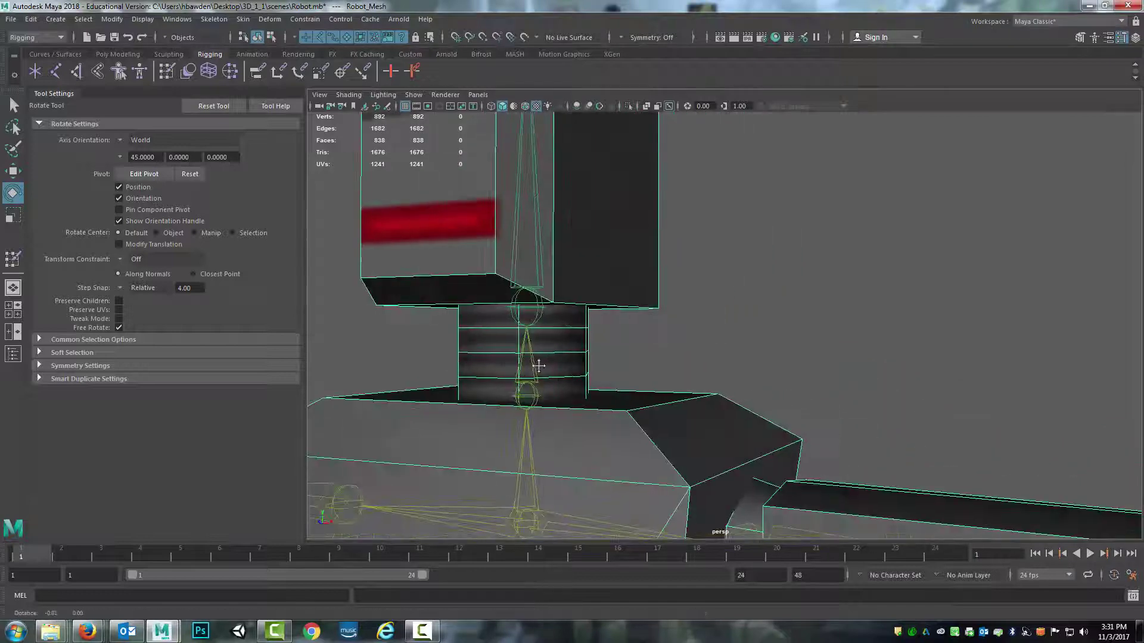
left_click_drag(538, 366, 532, 360, "alt")
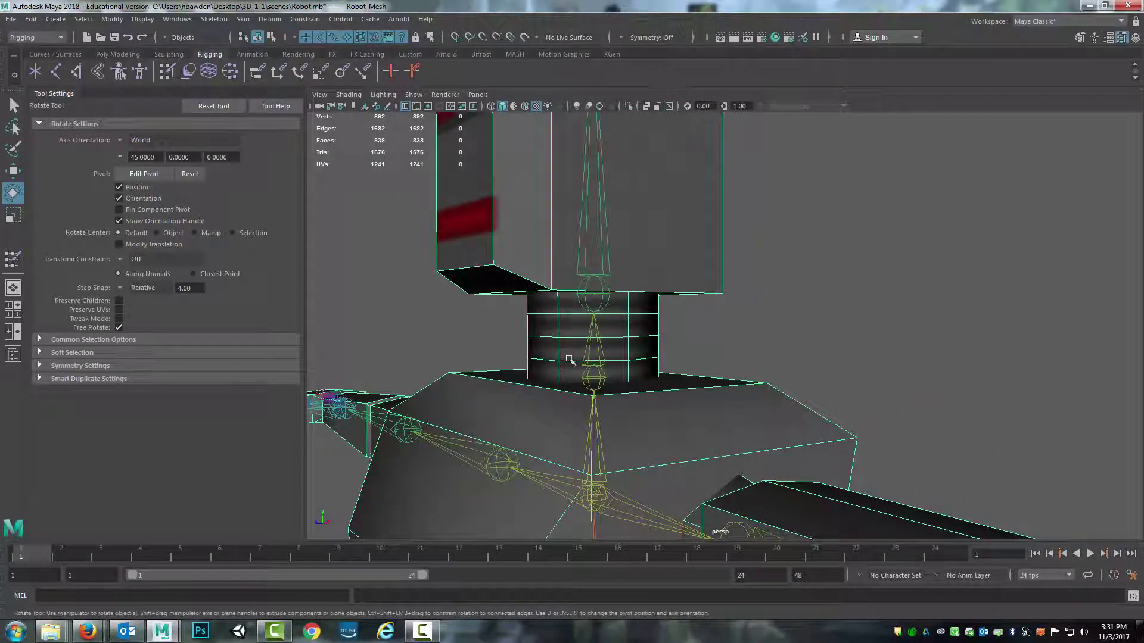
right_click_drag(549, 367, 549, 257)
double_click(552, 362)
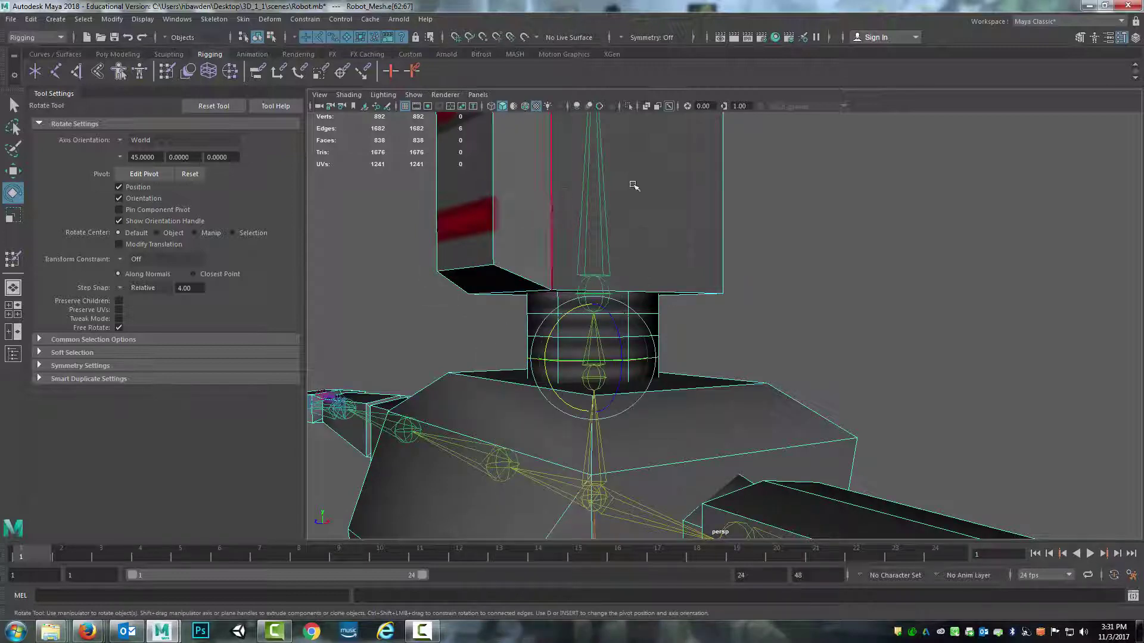
Step: Choose Chest as the influence joint for painting skin weights and inspect its weighting around the neck in textured shading
left_click_drag(611, 215, 500, 276, "alt")
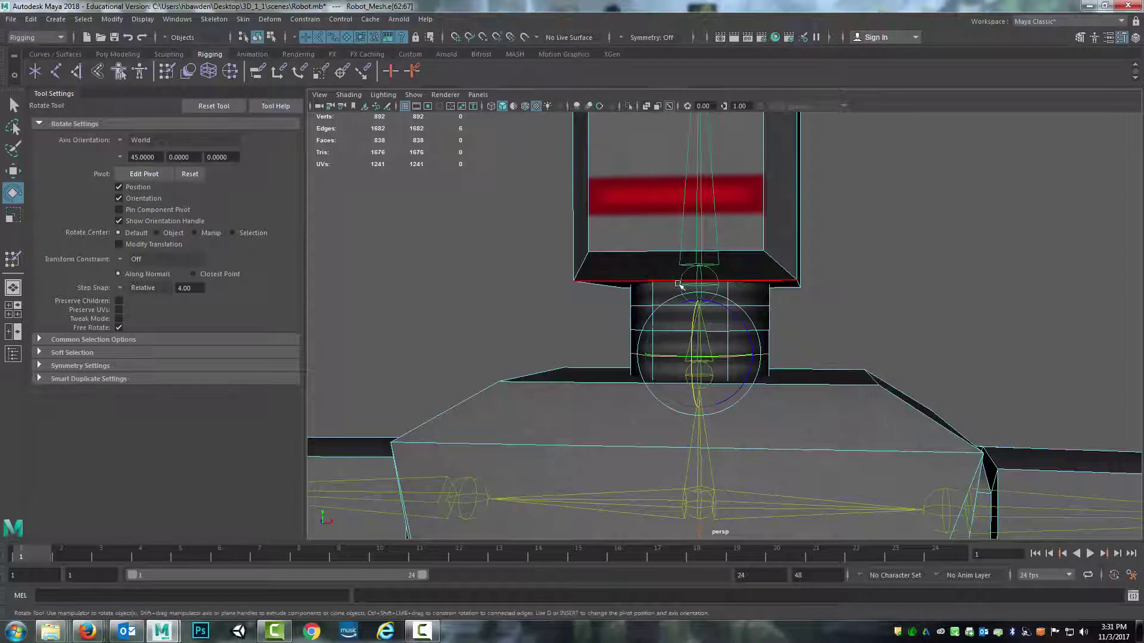
left_click_drag(679, 285, 679, 365, "alt")
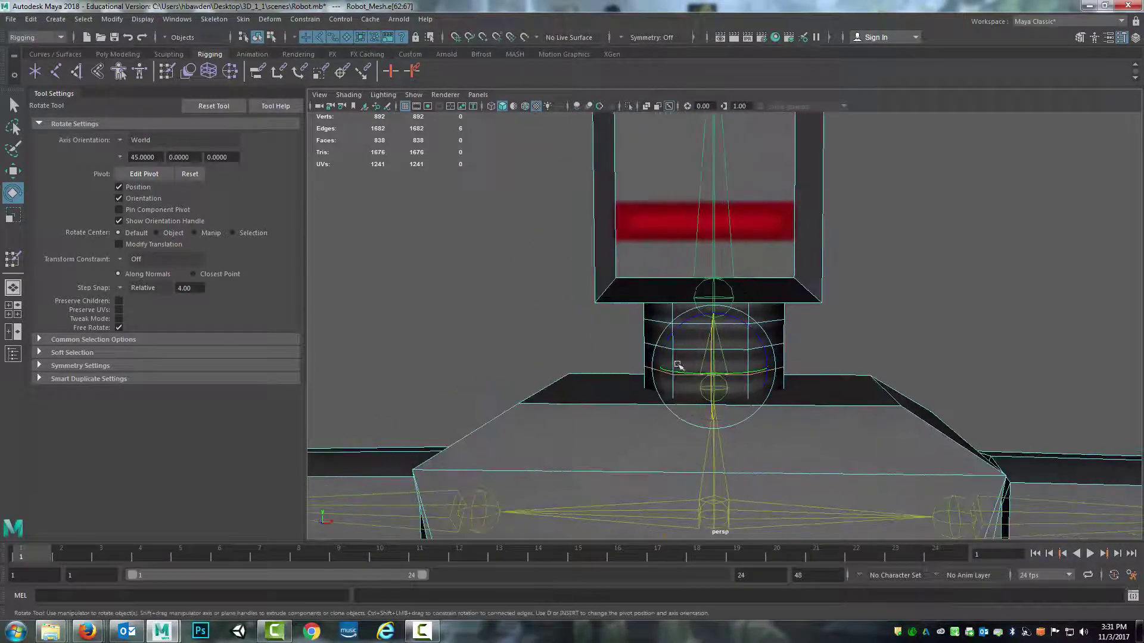
left_click_drag(613, 332, 530, 323, "alt")
key("4")
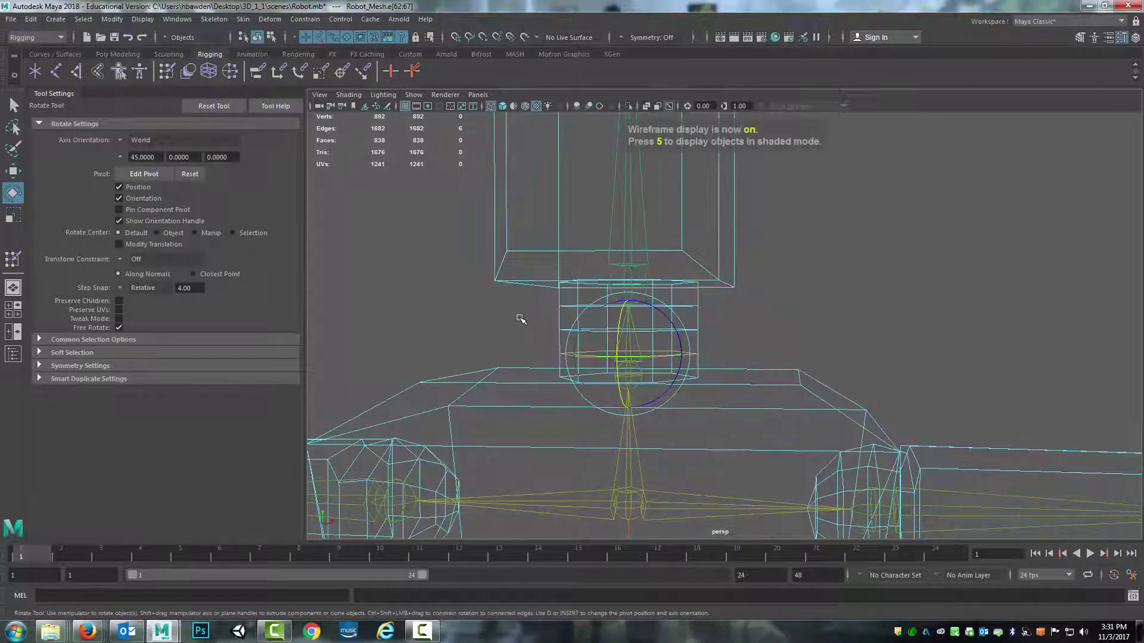
key("6")
left_click(12, 259)
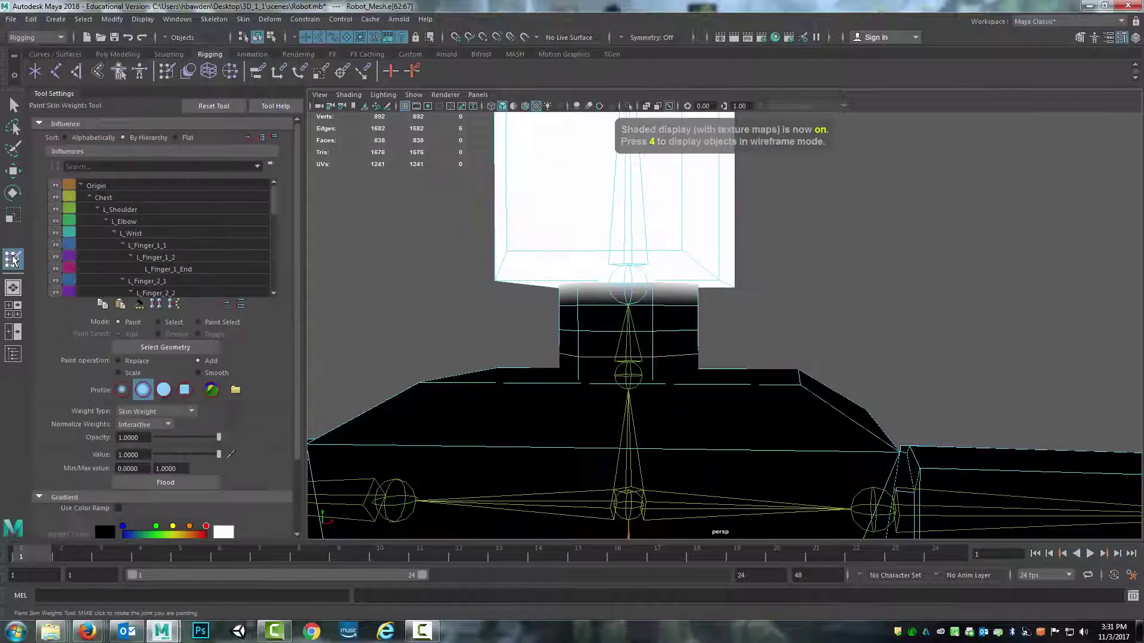
left_click(113, 197)
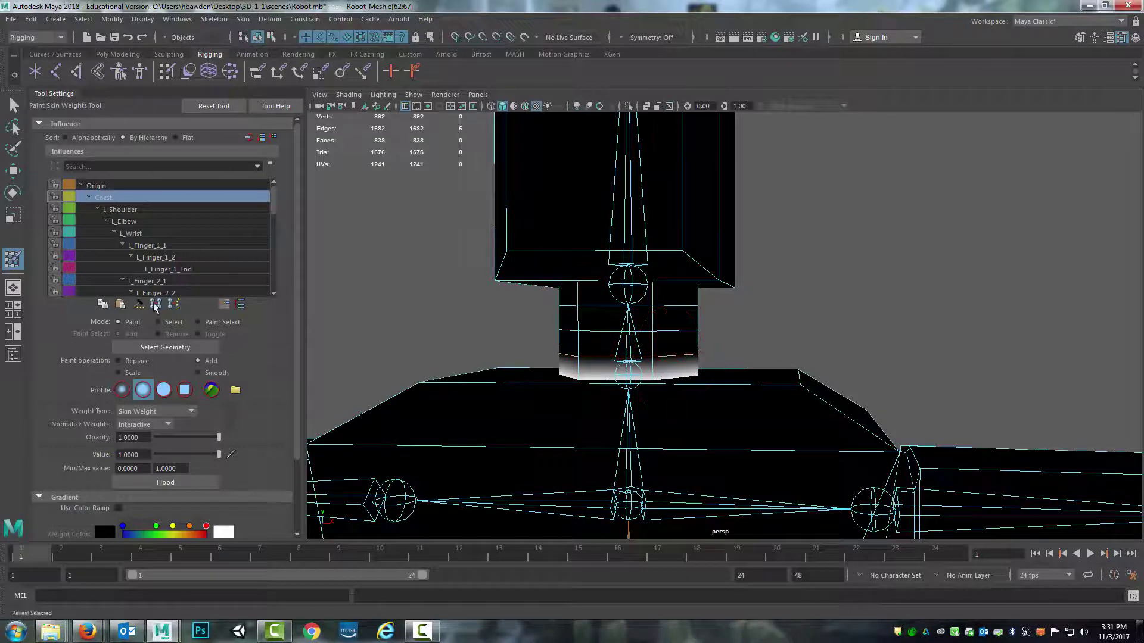
scroll(629, 351, "down", 2)
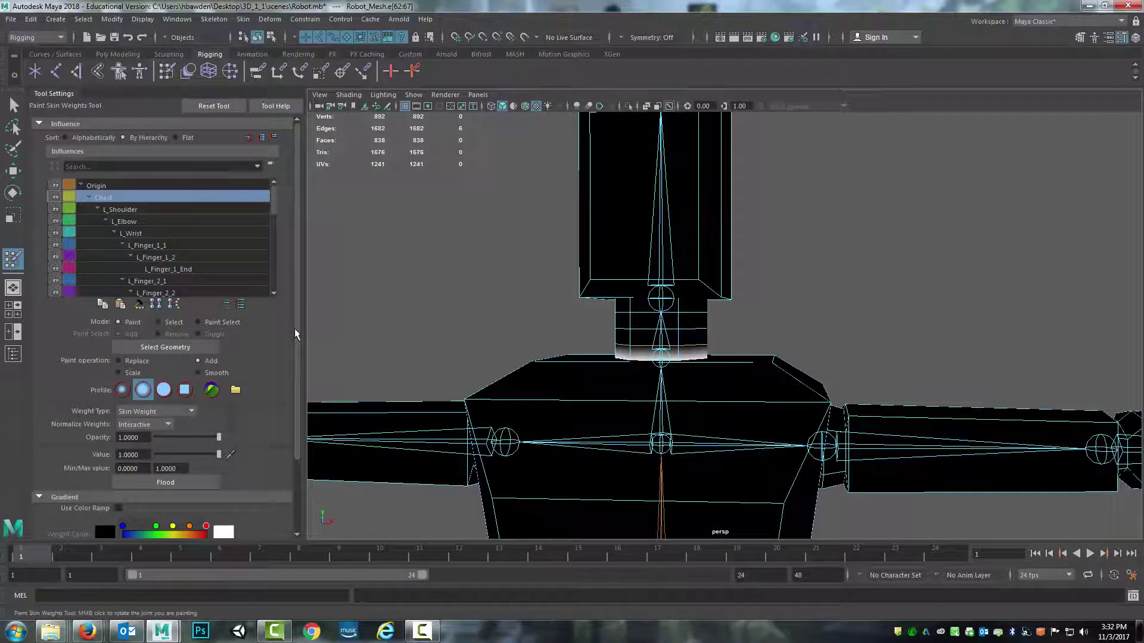
scroll(523, 333, "up", 2)
scroll(523, 333, "up", 1)
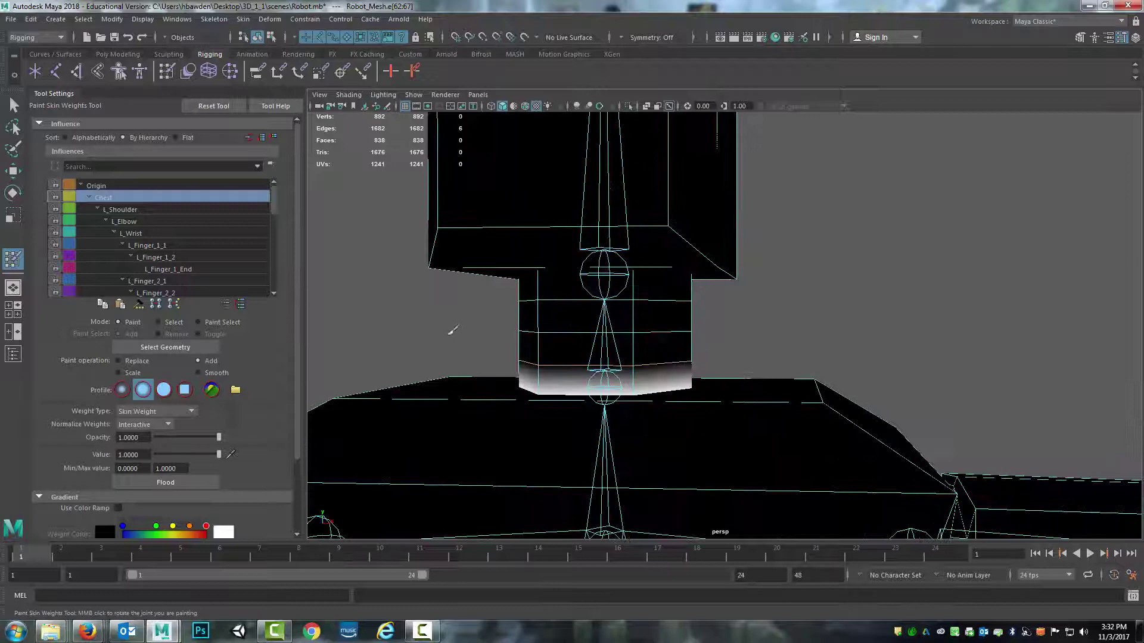
Step: Set the brush opacity to 0 and the value to 0.5, and flood the selected neck edge loop with Chest weight
left_click_drag(298, 301, 298, 365)
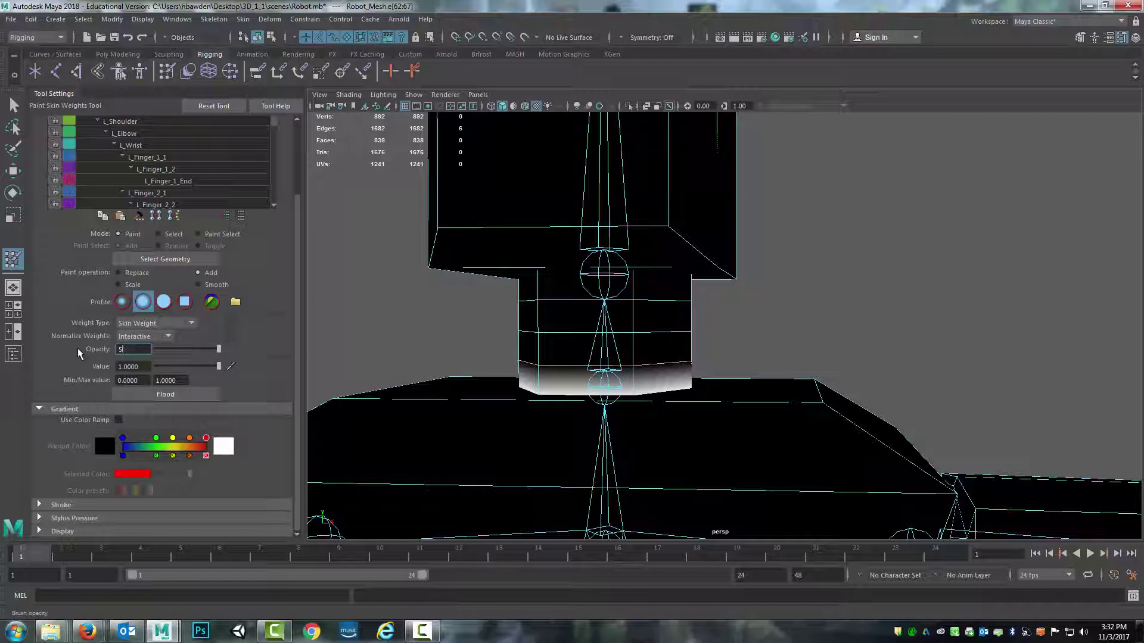
key("Tab")
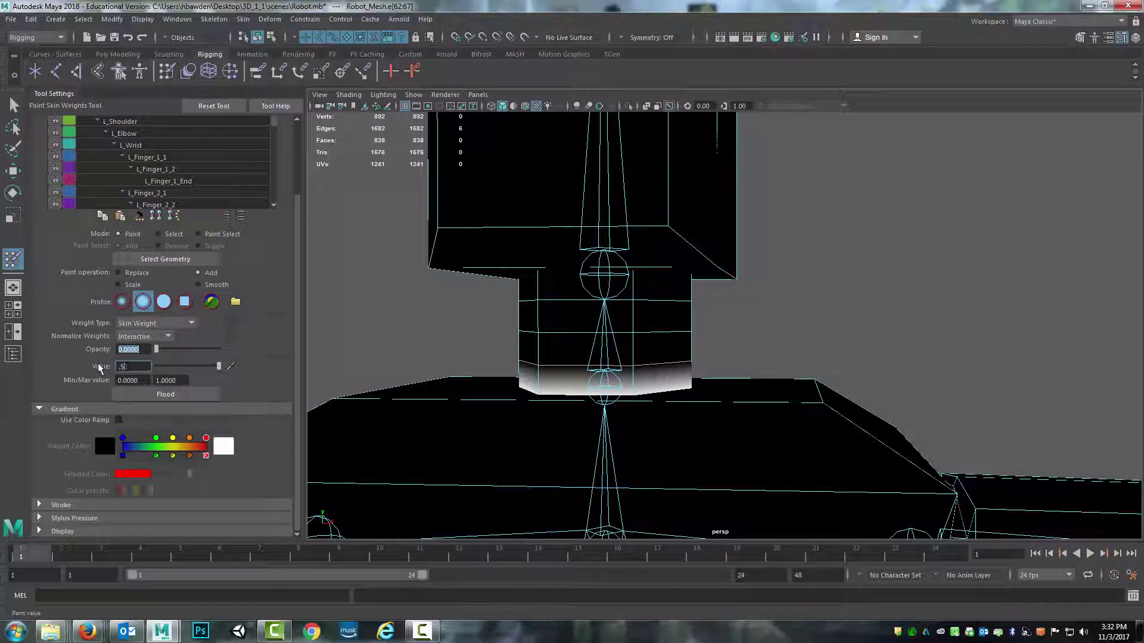
left_click(179, 398)
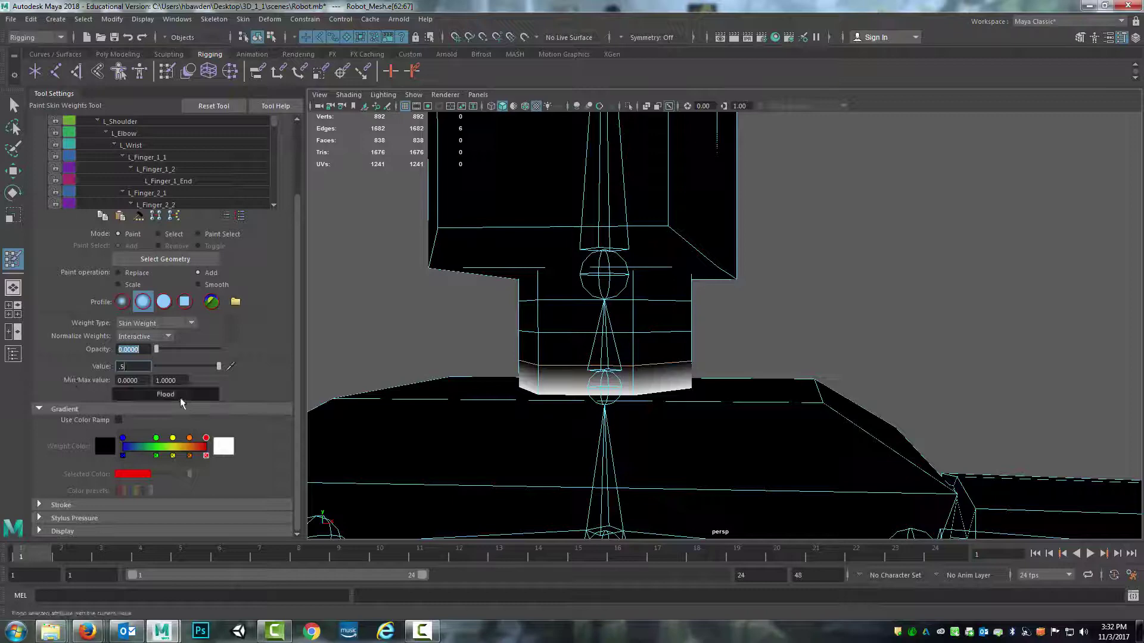
Step: Switch the robot mesh to vertex selection and select all vertices of the neck ring just above its base in wireframe shading
middle_click_drag(526, 276, 510, 303, "alt")
left_click(12, 107)
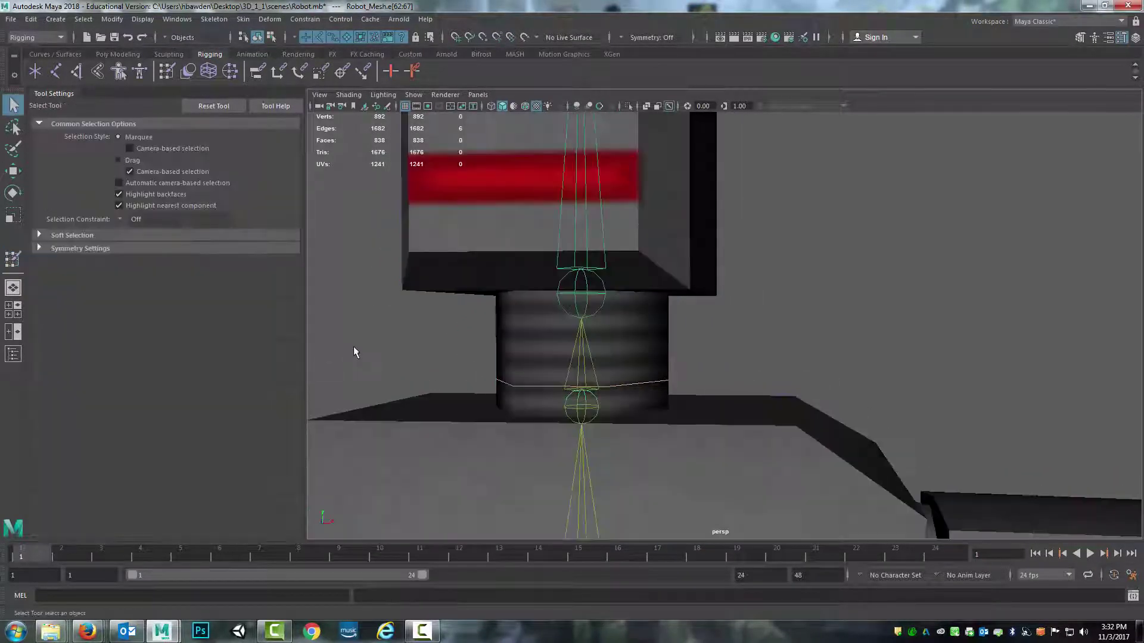
right_click_drag(502, 374, 447, 289)
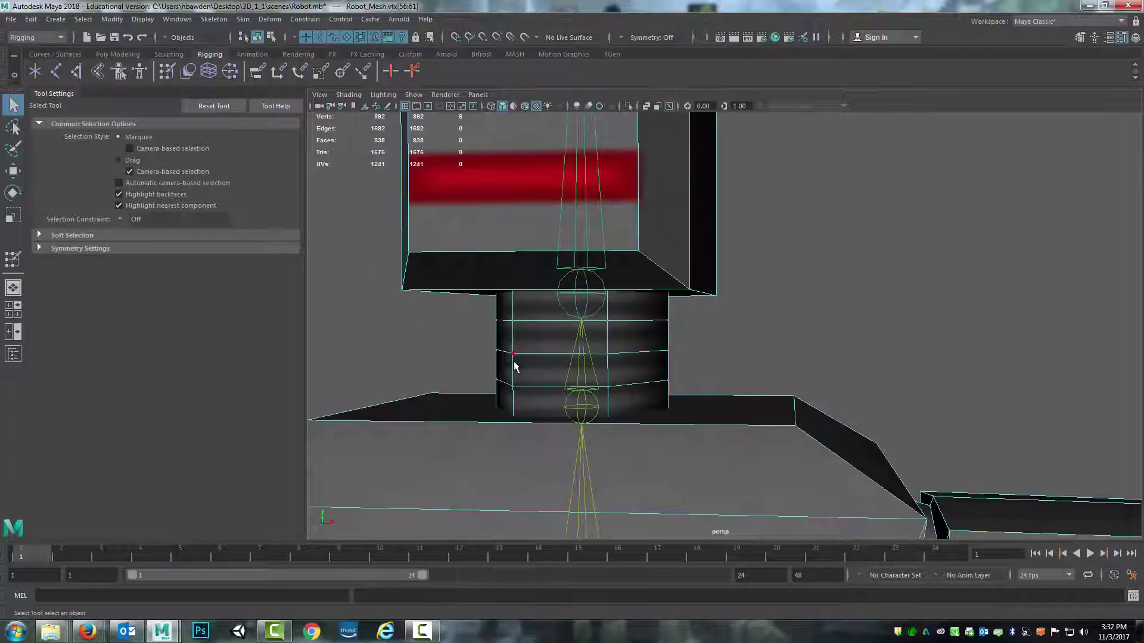
left_click_drag(513, 365, 631, 384, "alt")
key("4")
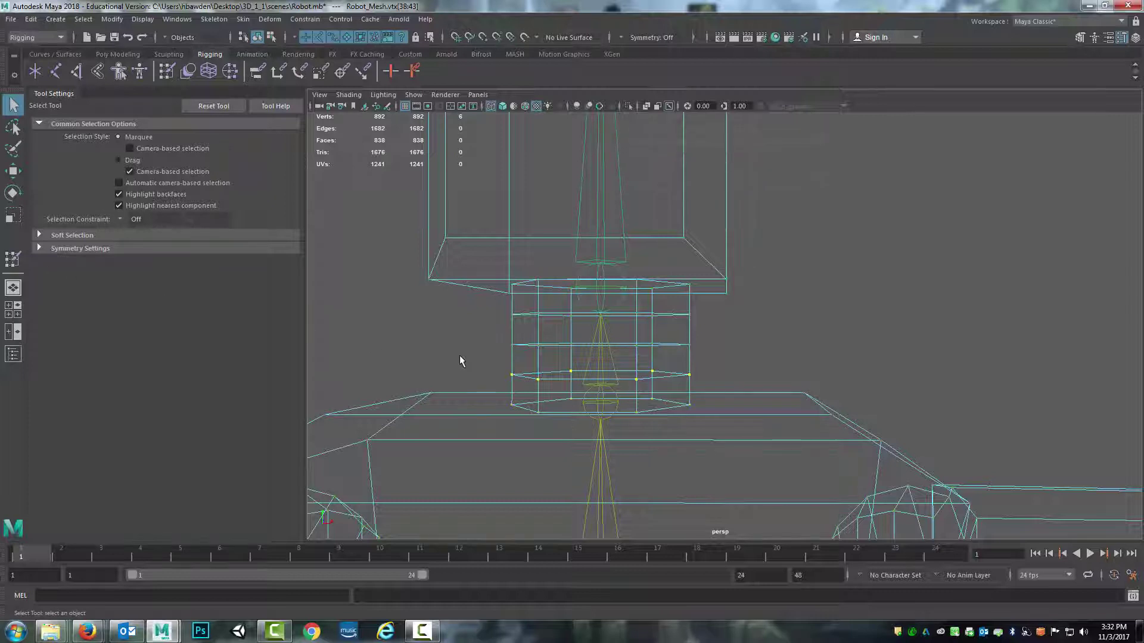
left_click(496, 356)
left_click(507, 398)
left_click_drag(552, 383, 630, 387)
Step: Set the skin weight brush opacity to 1 and flood the selected lower neck ring with Chest weight at value 0.5
left_click(13, 260)
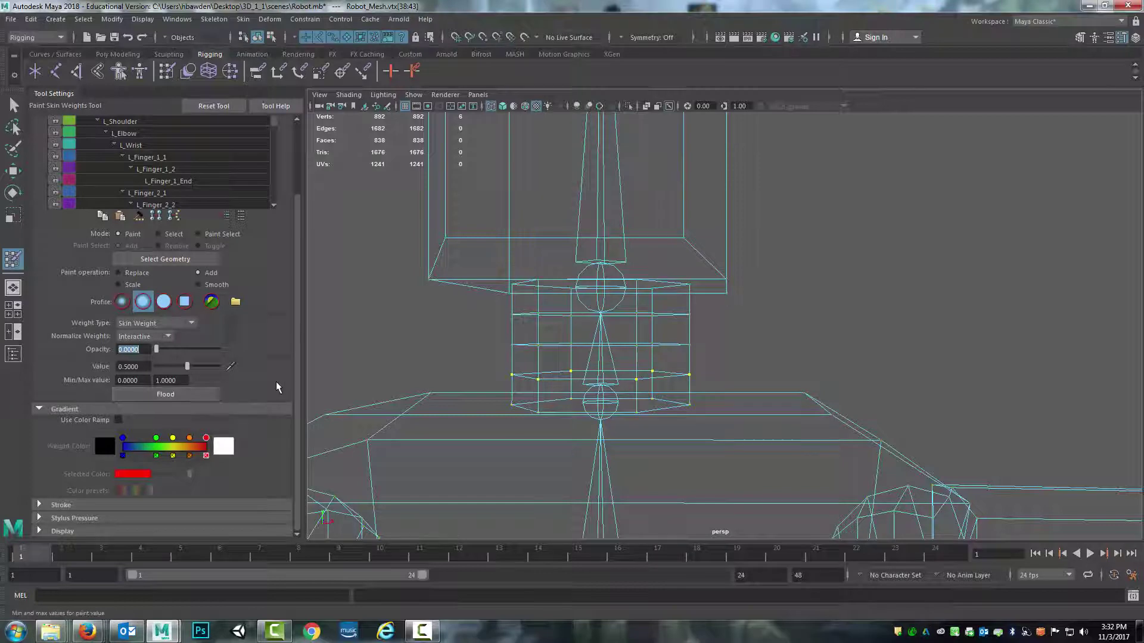
key("6")
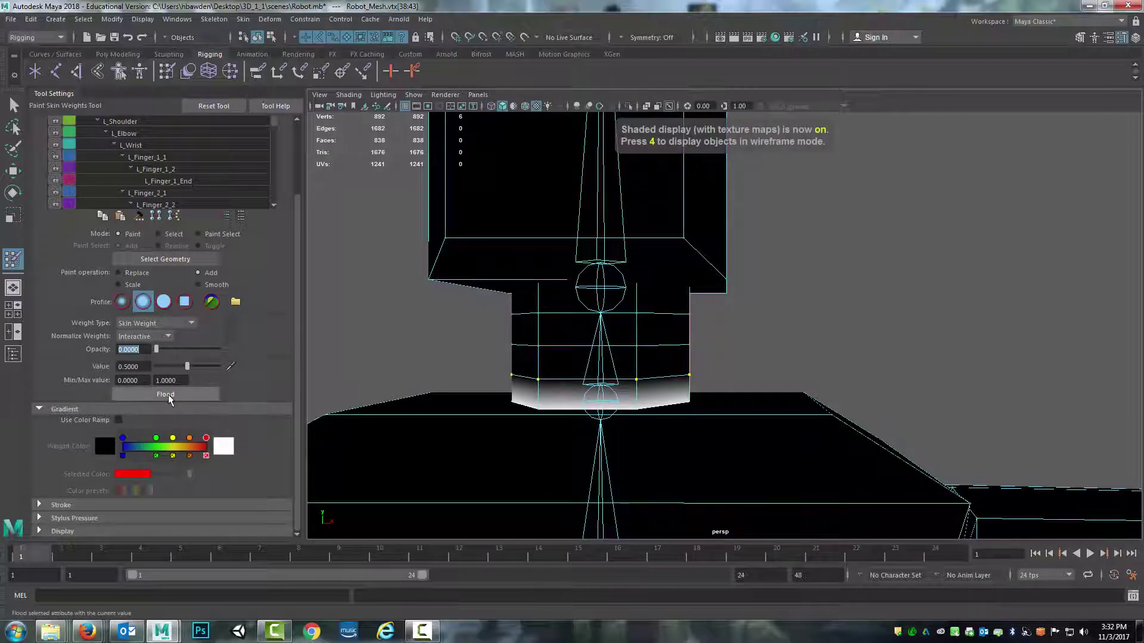
scroll(661, 273, "down", 3)
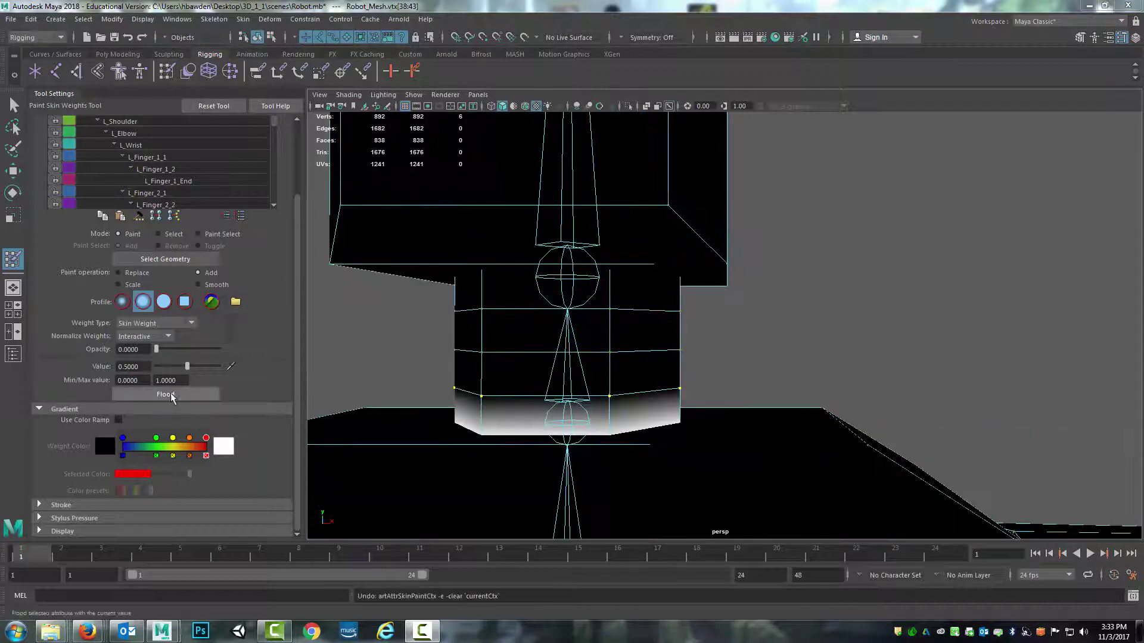
left_click_drag(158, 351, 320, 356)
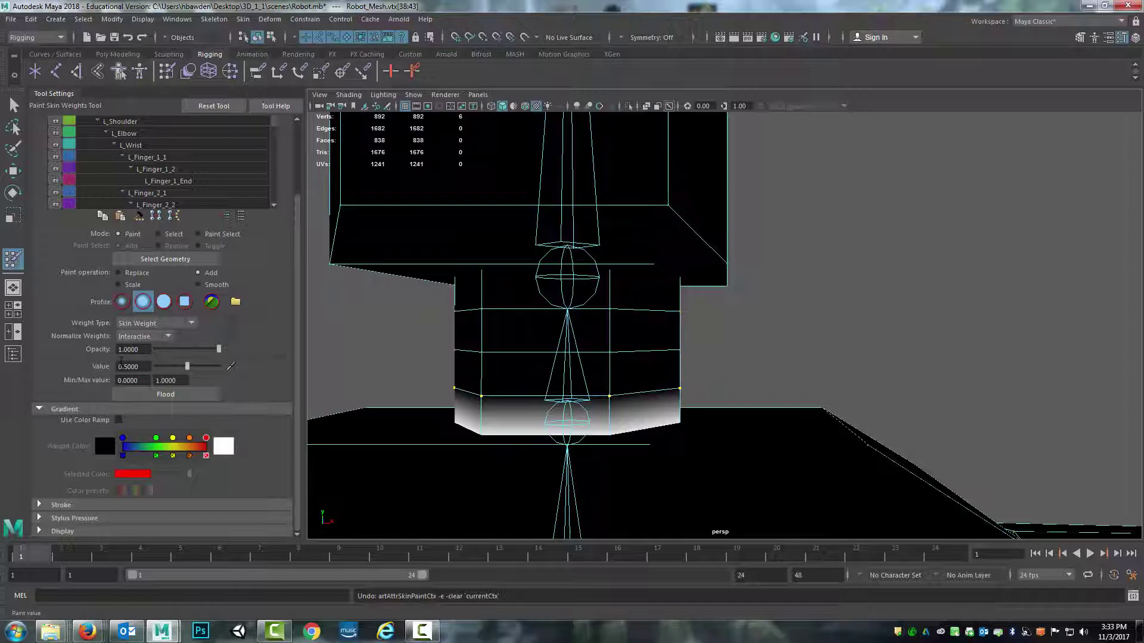
left_click(489, 388)
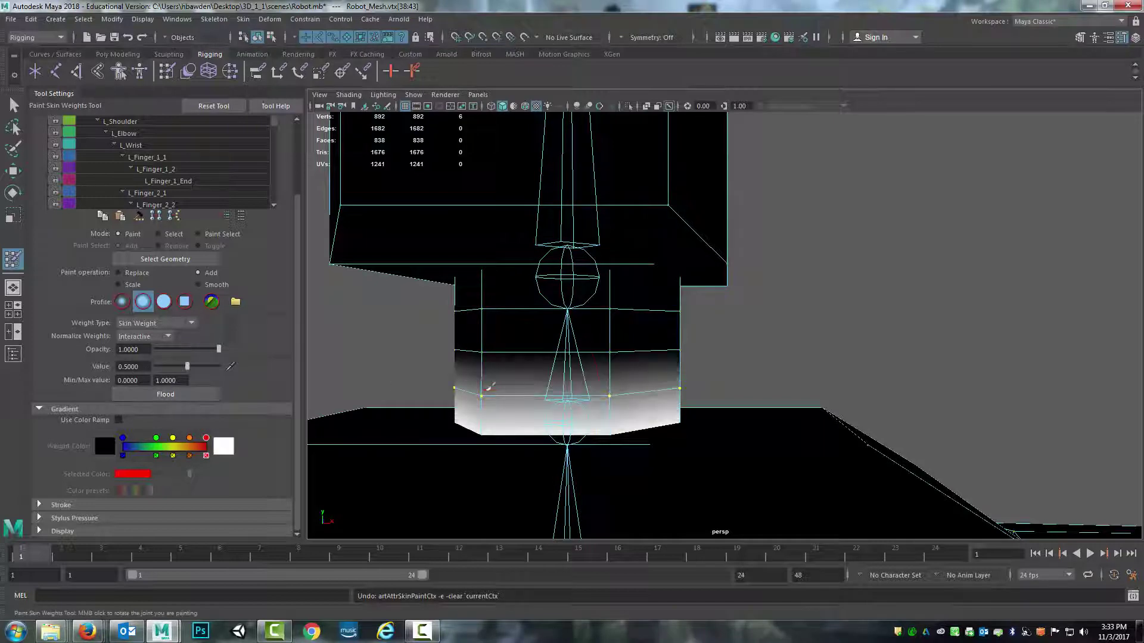
Step: Test-rotate the Neck joint to check how the base of the neck bends, and undo the rotation
mouse_move(467, 340)
left_mouse_down("alt")
mouse_move(518, 311)
mouse_move(416, 357)
mouse_move(385, 349)
mouse_move(421, 358)
mouse_move(445, 340)
mouse_move(367, 357)
left_mouse_up("alt")
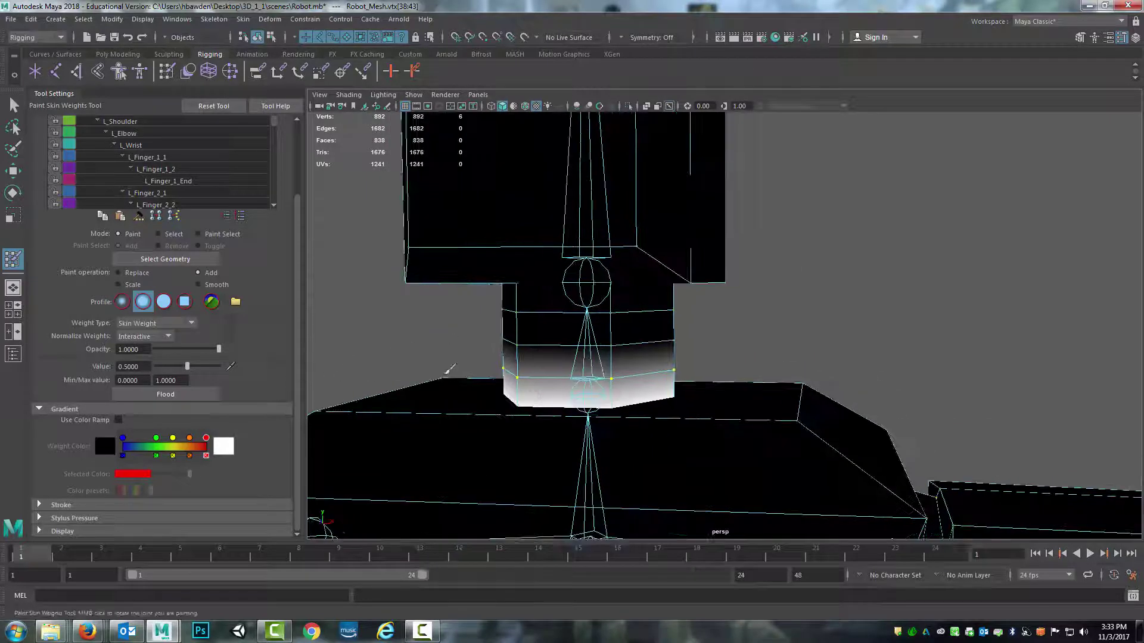
left_click_drag(449, 368, 429, 361, "alt")
left_click(13, 105)
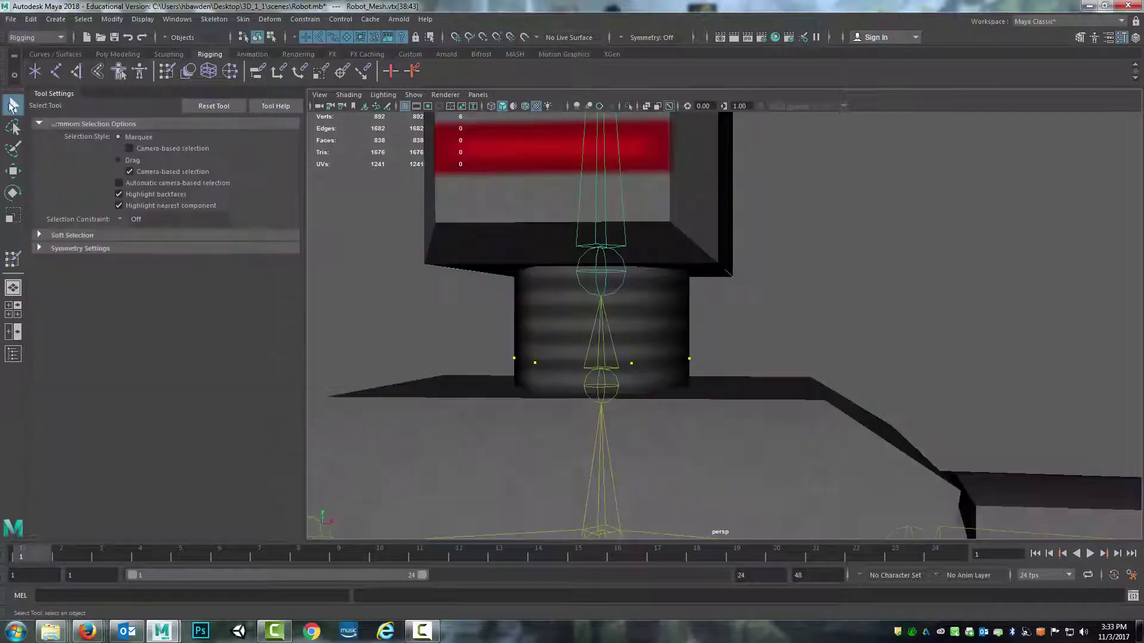
left_click(602, 388)
key("e")
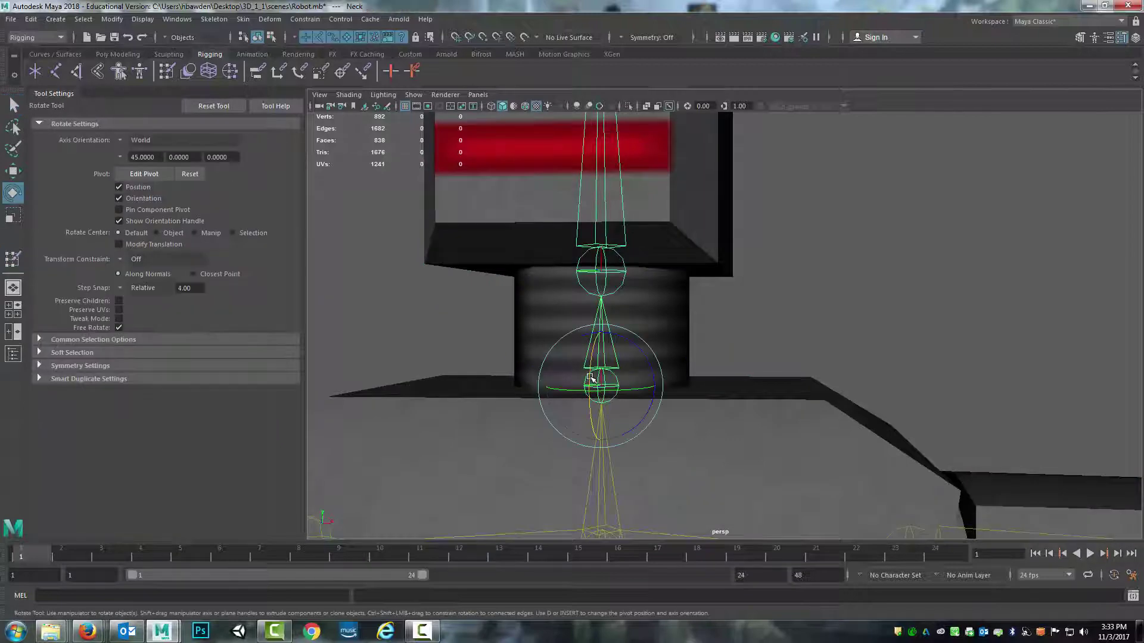
left_click_drag(590, 377, 430, 352)
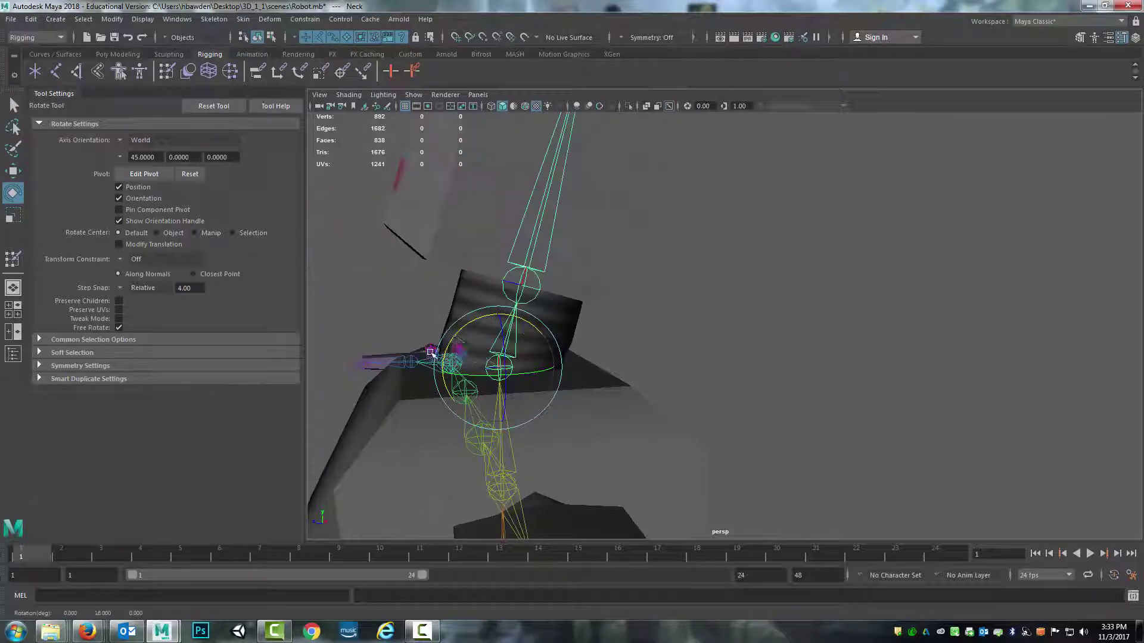
key("ctrl+z")
key("ctrl+z")
Step: Examine in wireframe how the neck's edge rings line up with the Neck and Head joints
left_click_drag(356, 383, 441, 366, "alt")
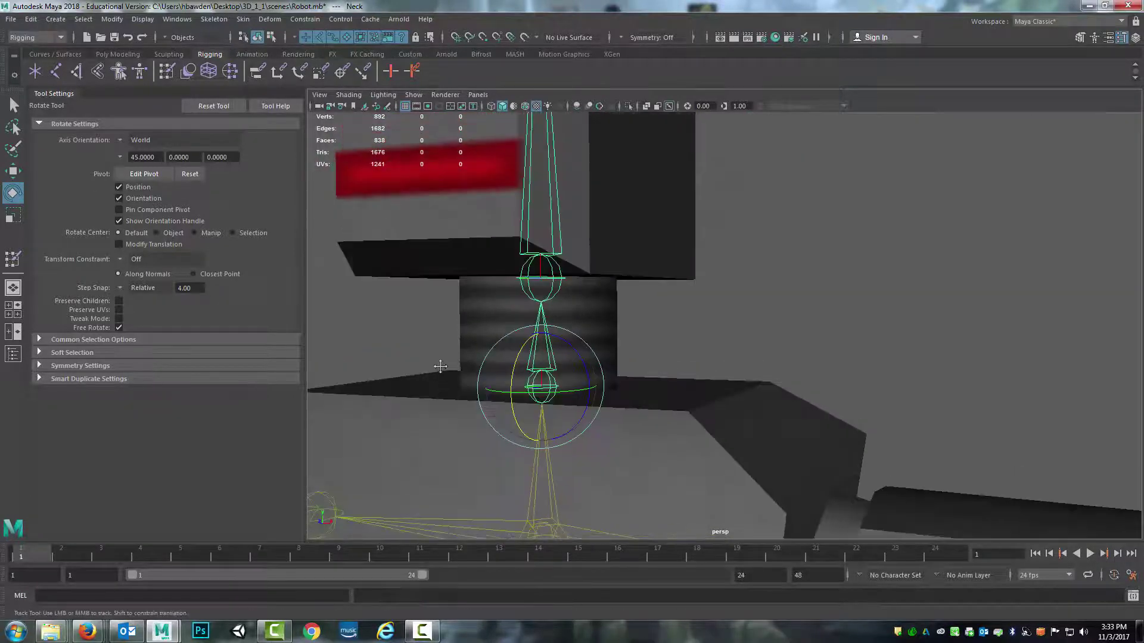
middle_click_drag(441, 367, 472, 391, "alt")
scroll(473, 391, "up", 2)
scroll(472, 390, "down", 4)
mouse_move(553, 388)
left_mouse_down("alt")
mouse_move(526, 399)
mouse_move(539, 394)
left_mouse_up("alt")
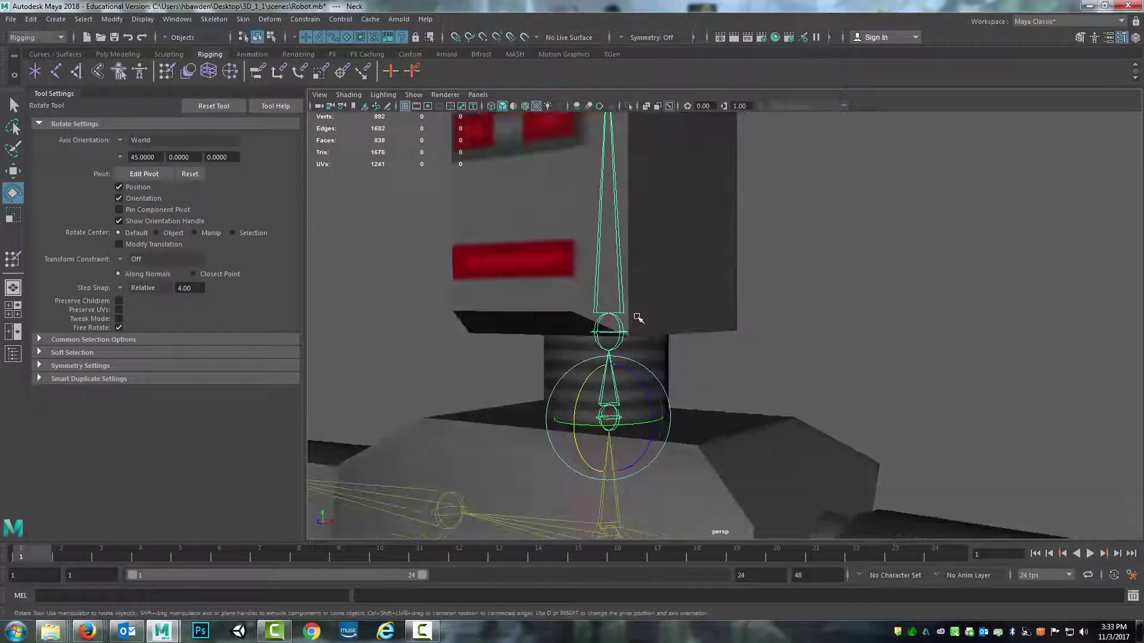
left_click(605, 331)
mouse_move(548, 350)
left_mouse_down("alt")
mouse_move(577, 347)
mouse_move(566, 350)
left_mouse_up("alt")
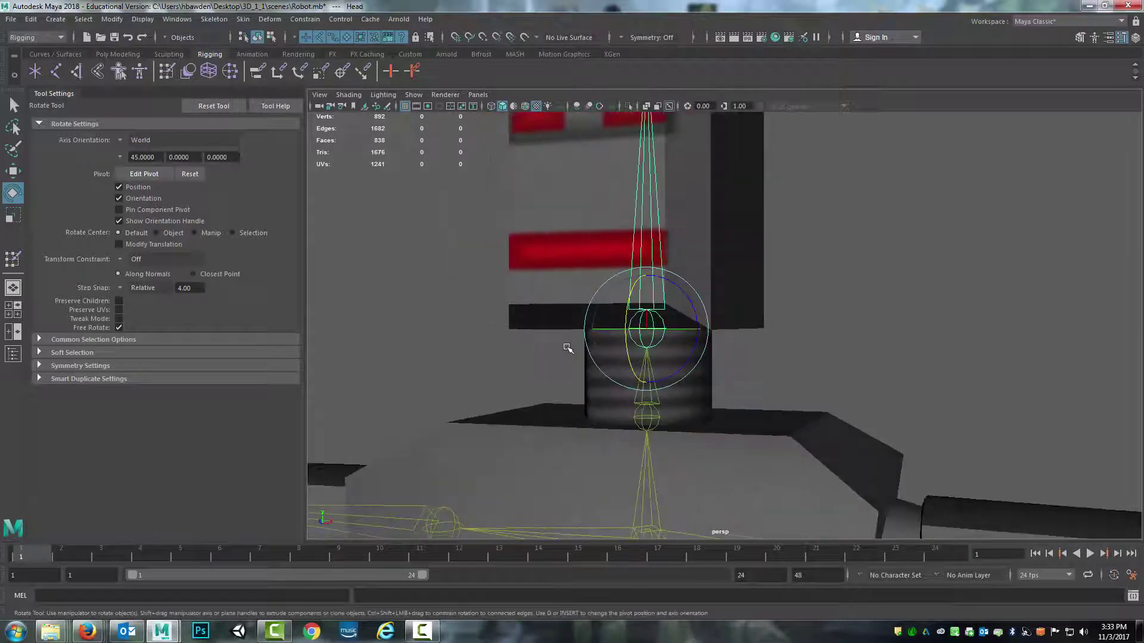
key("4")
left_click_drag(729, 333, 738, 339, "alt")
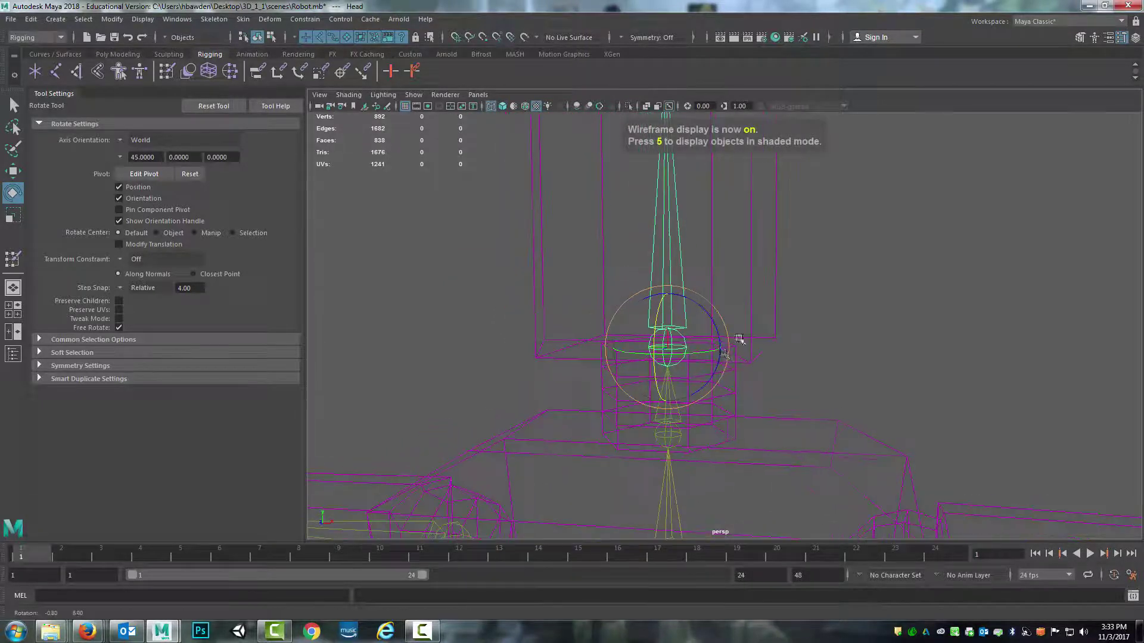
left_click_drag(668, 351, 572, 310, "alt")
key("ctrl+z")
key("ctrl+z")
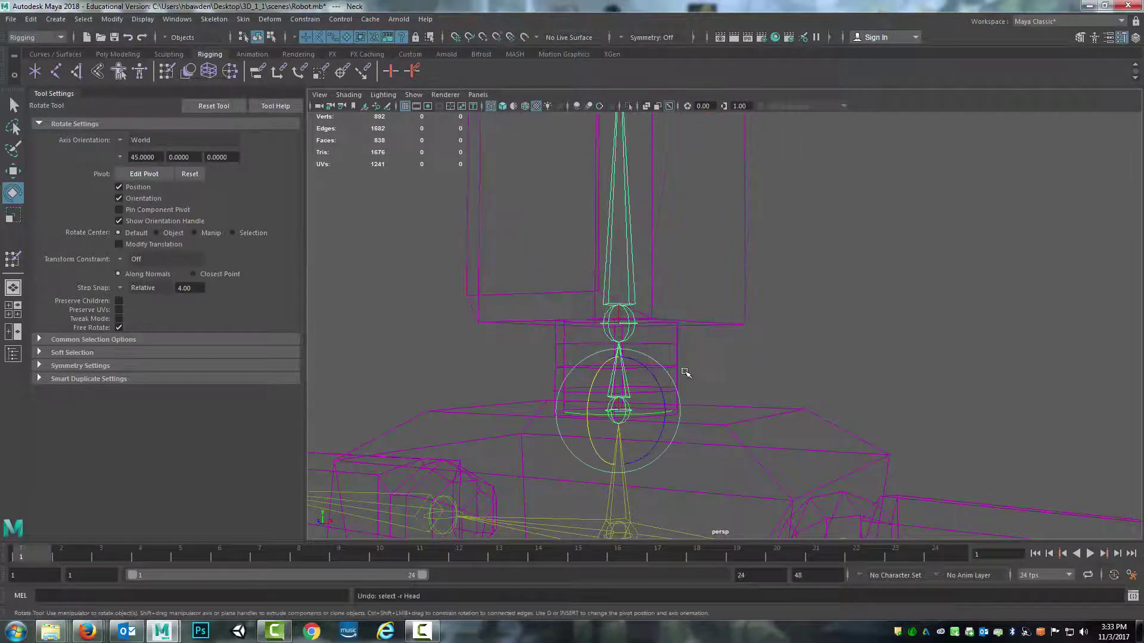
scroll(661, 364, "up", 4)
scroll(625, 360, "down", 1)
middle_click_drag(562, 370, 663, 348, "alt")
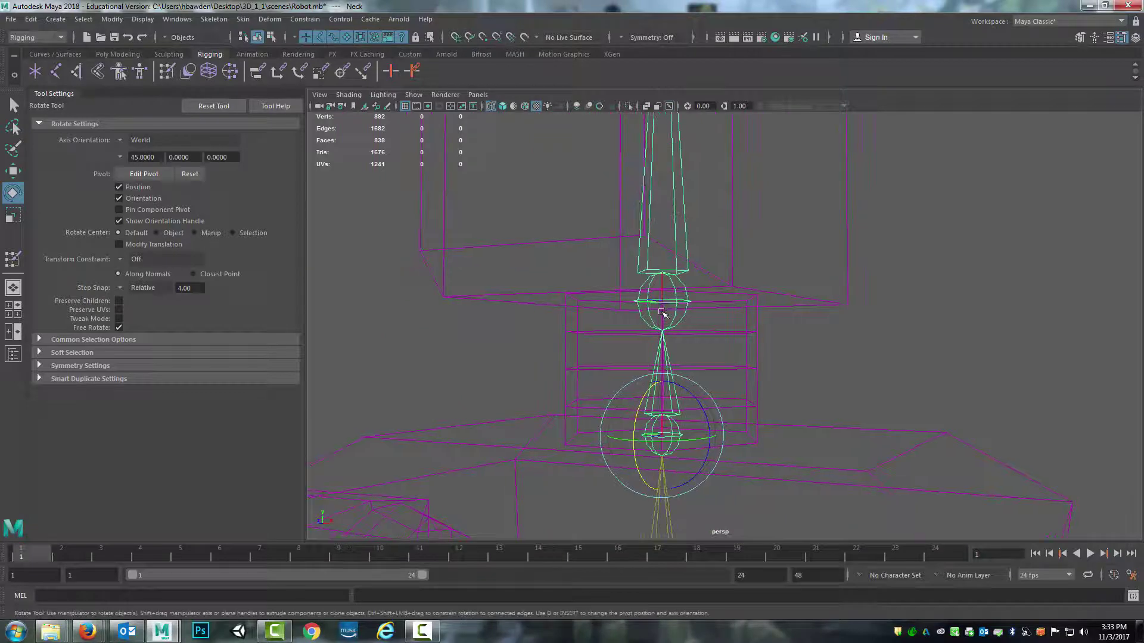
left_click(662, 312)
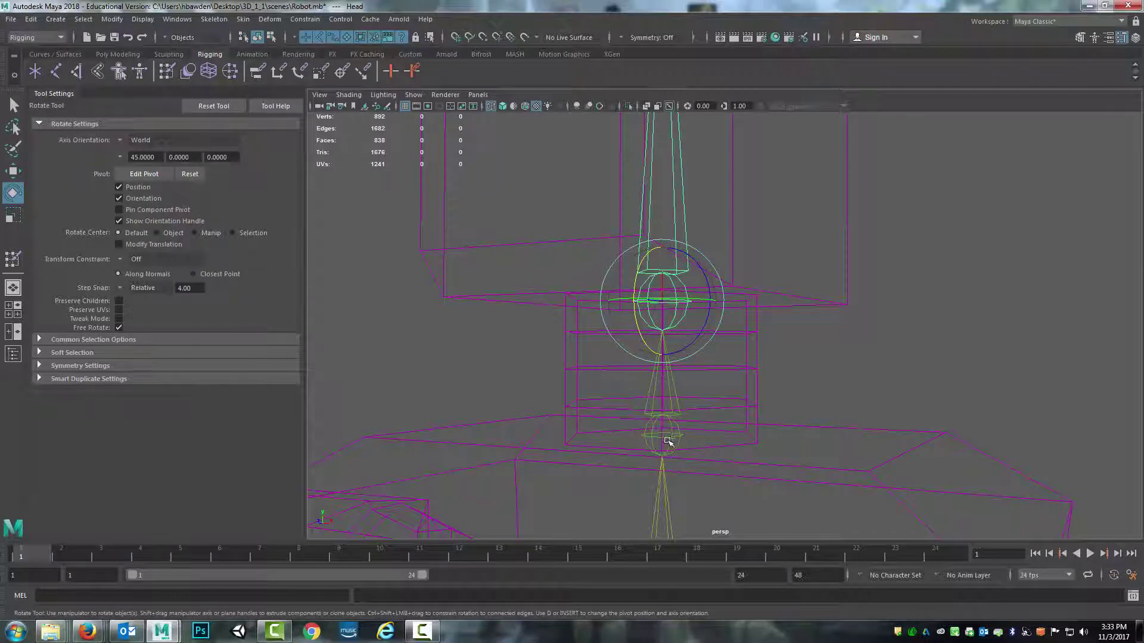
Step: Select the vertices of the ring around the middle of the robot's neck
mouse_move(582, 395)
left_mouse_down("alt")
mouse_move(649, 383)
mouse_move(585, 378)
mouse_move(593, 383)
left_mouse_up("alt")
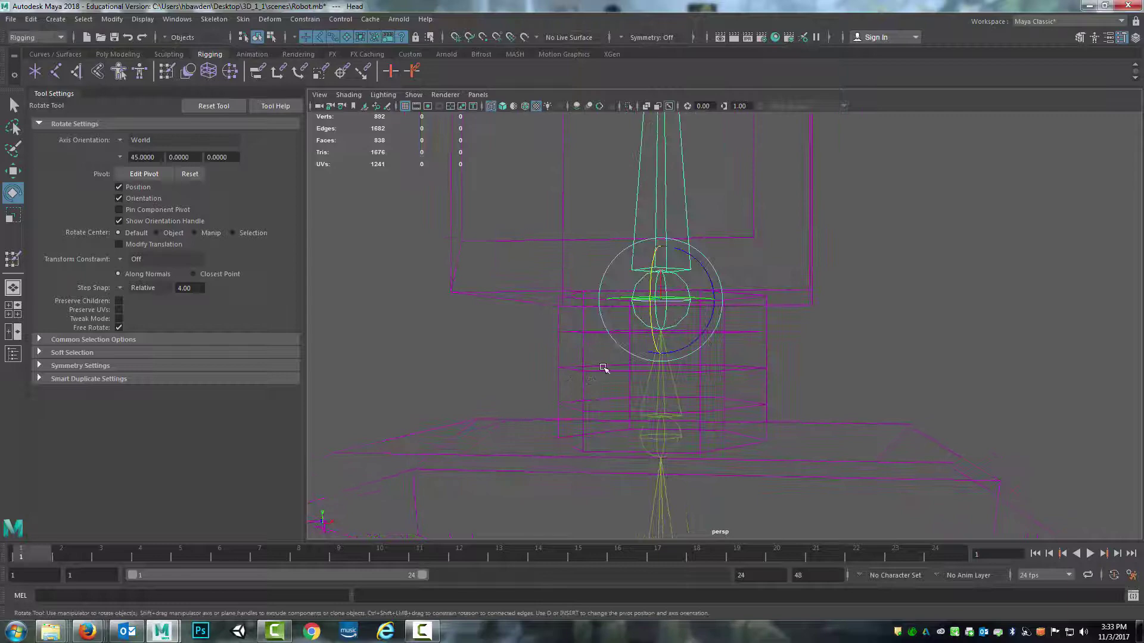
right_click_drag(603, 289, 535, 292)
left_click_drag(541, 357, 670, 375)
Step: Choose Head as the influence joint for painting skin weights and flood the selected middle neck ring at value 0.3
left_click(13, 258)
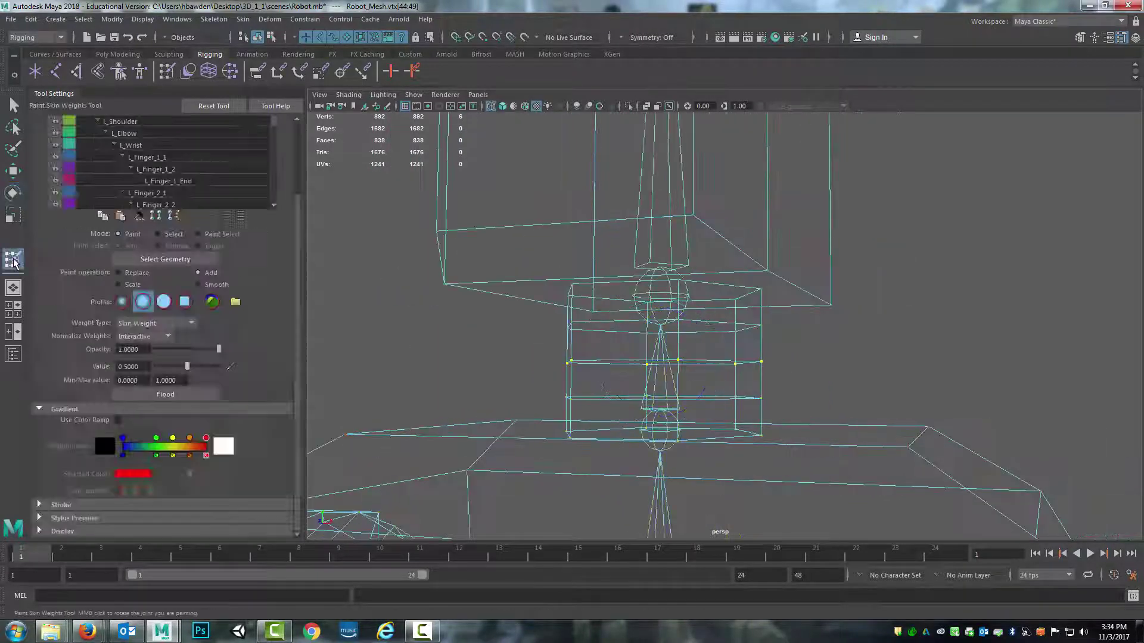
mouse_move(488, 333)
left_mouse_down("alt")
mouse_move(454, 349)
mouse_move(507, 334)
left_mouse_up("alt")
key("5")
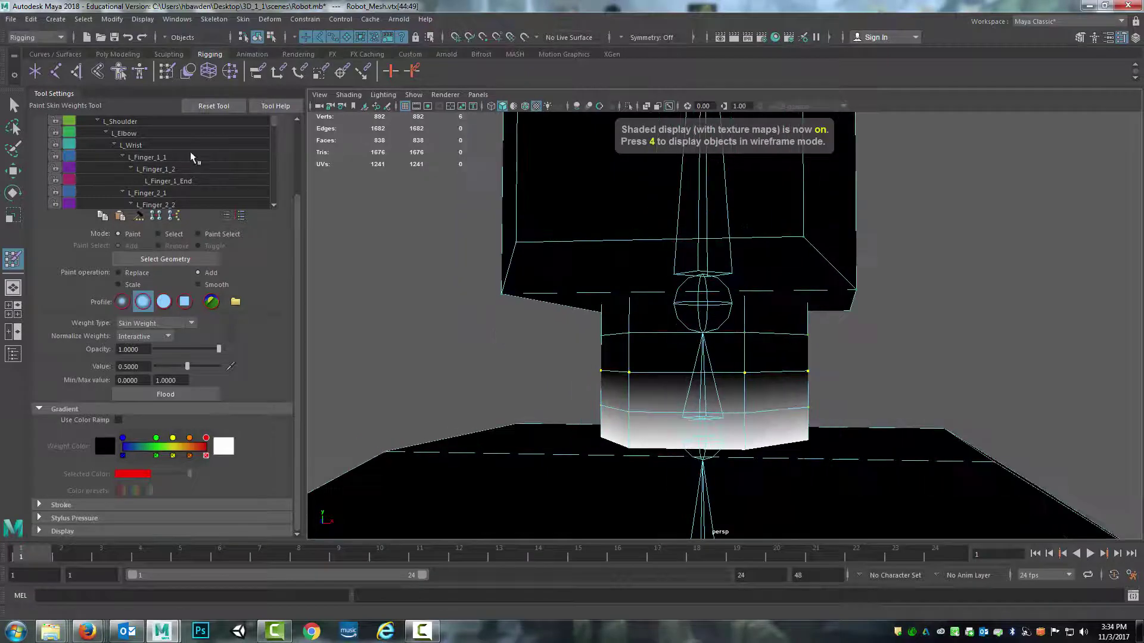
scroll(190, 157, "down", 4)
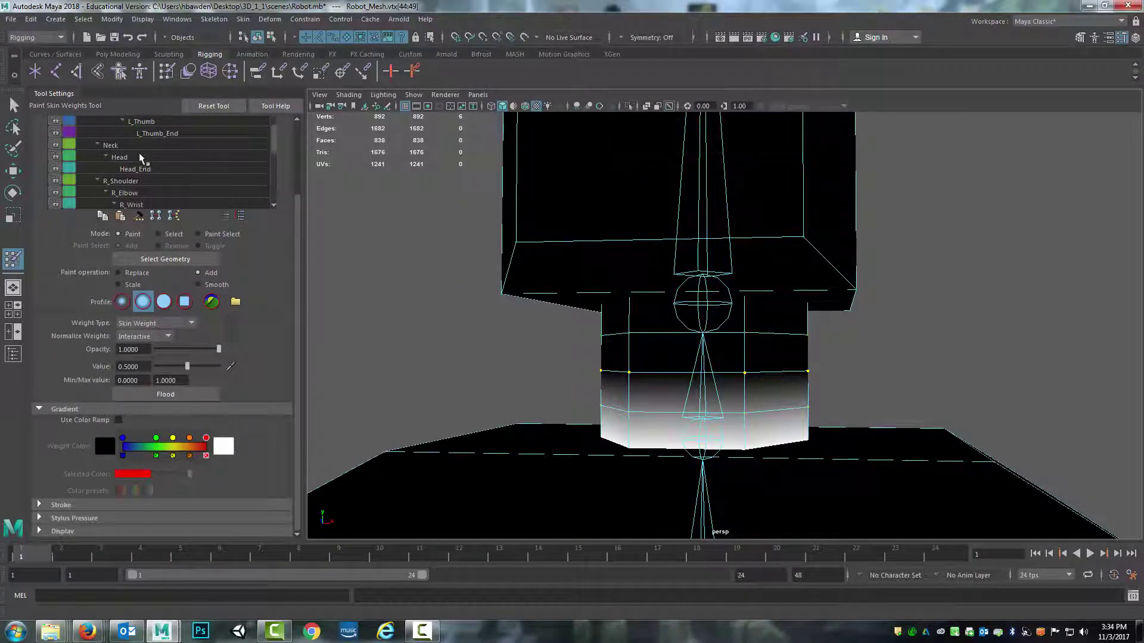
left_click(142, 158)
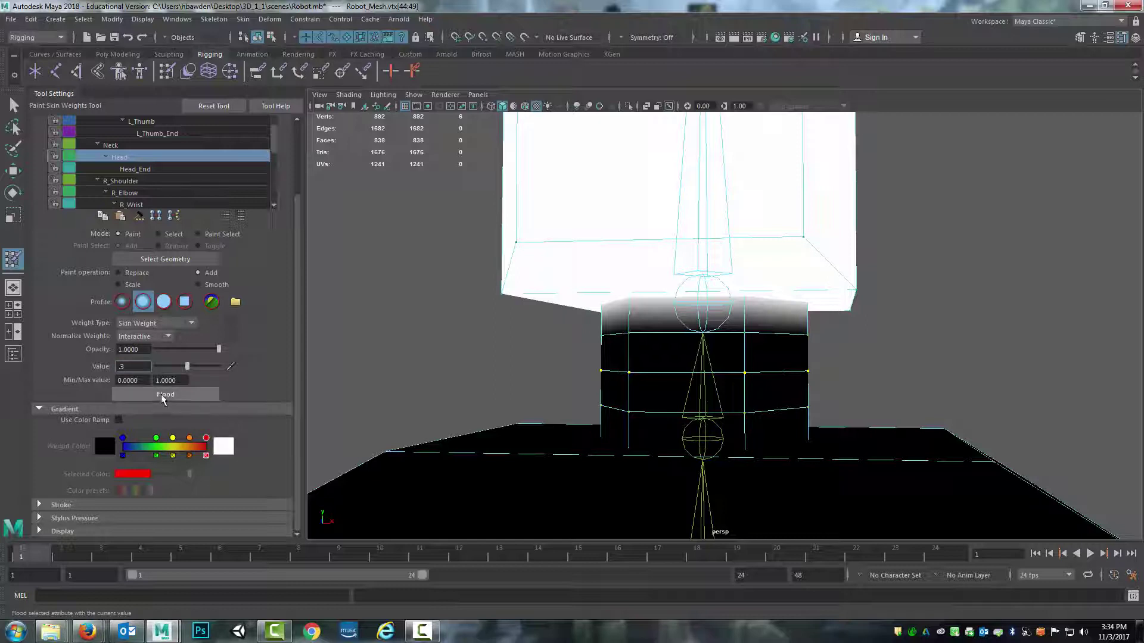
left_click(162, 396)
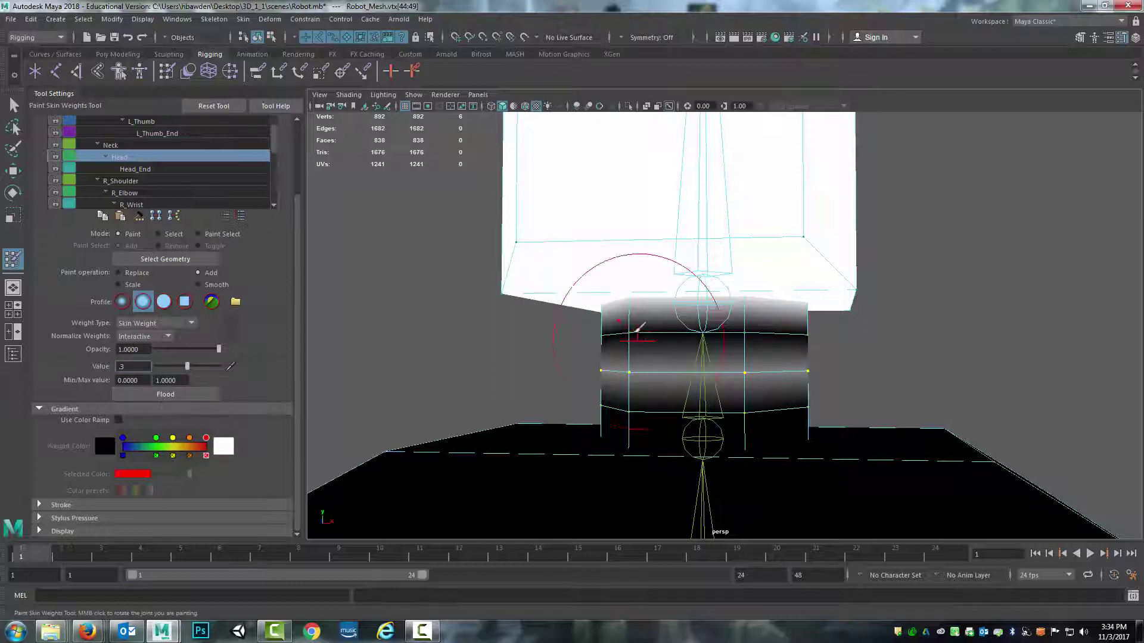
Step: Try to select the vertices of the uppermost inner ring of the neck, just below the head, in wireframe shading
left_click(15, 109)
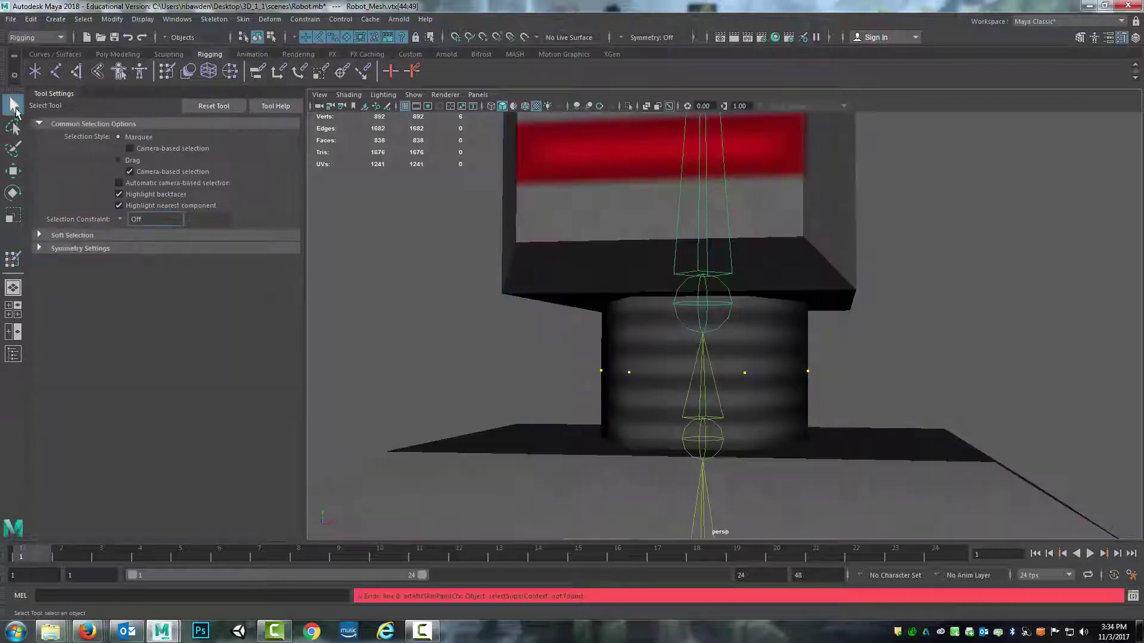
left_click(624, 344)
right_click_drag(632, 288, 572, 288)
left_click_drag(583, 326, 652, 343, "alt")
left_click_drag(652, 343, 623, 370, "alt")
key("4")
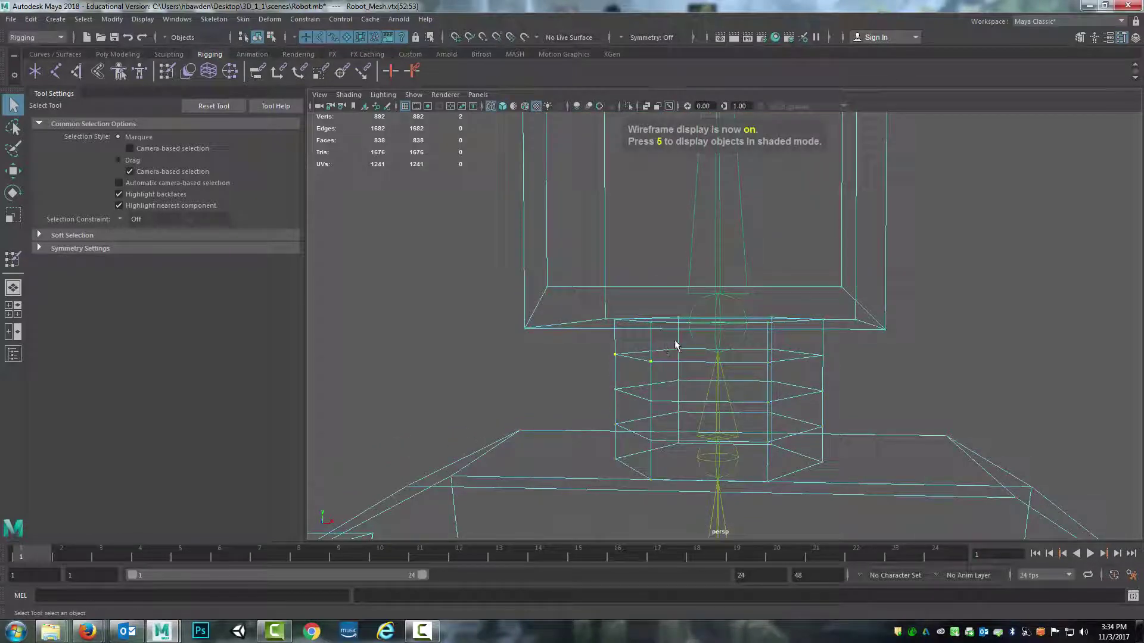
left_click(590, 374)
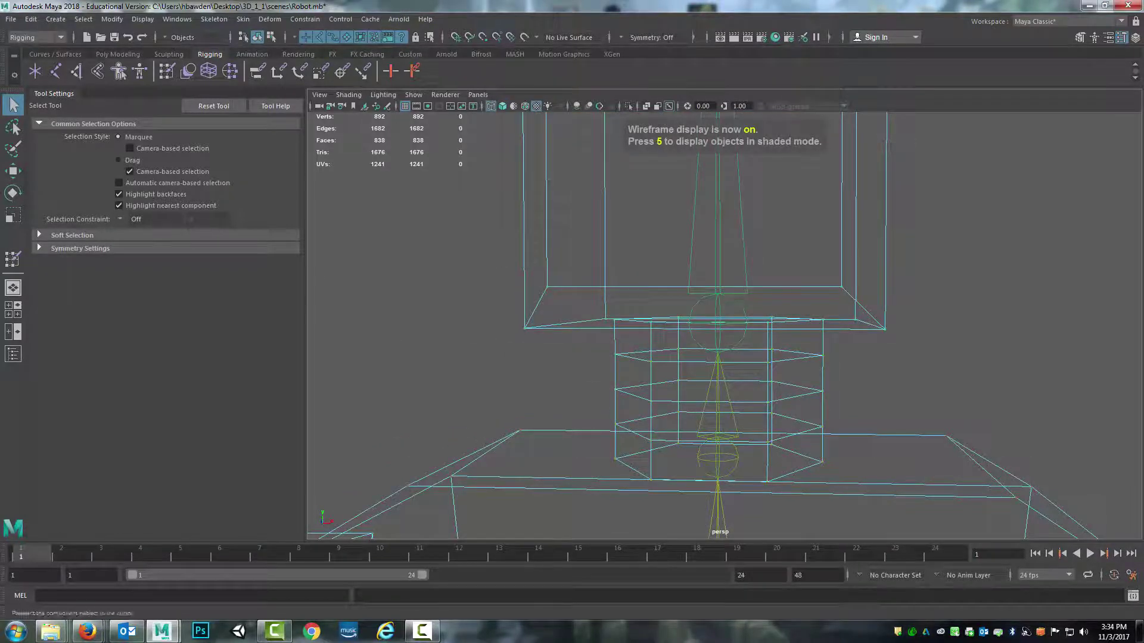
Step: Open the Paint Skin Weights tool and check its brush opacity and influence list, showing the neck in textured shading
left_click(13, 259)
left_click(132, 349)
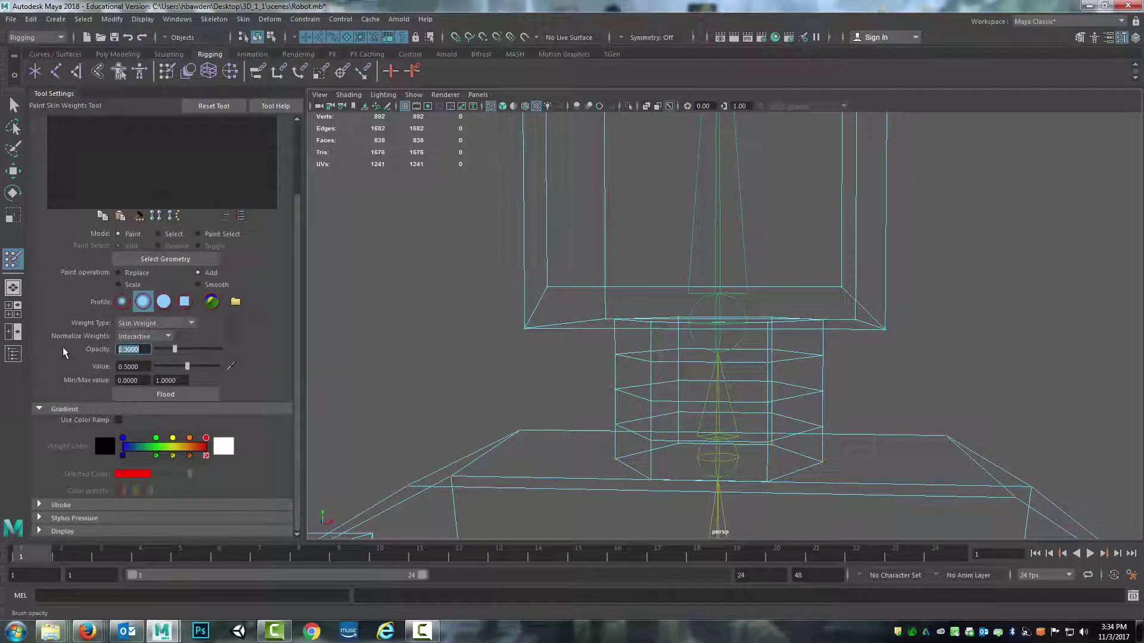
middle_click_drag(393, 327, 324, 355, "alt")
right_click_drag(325, 355, 432, 358, "alt")
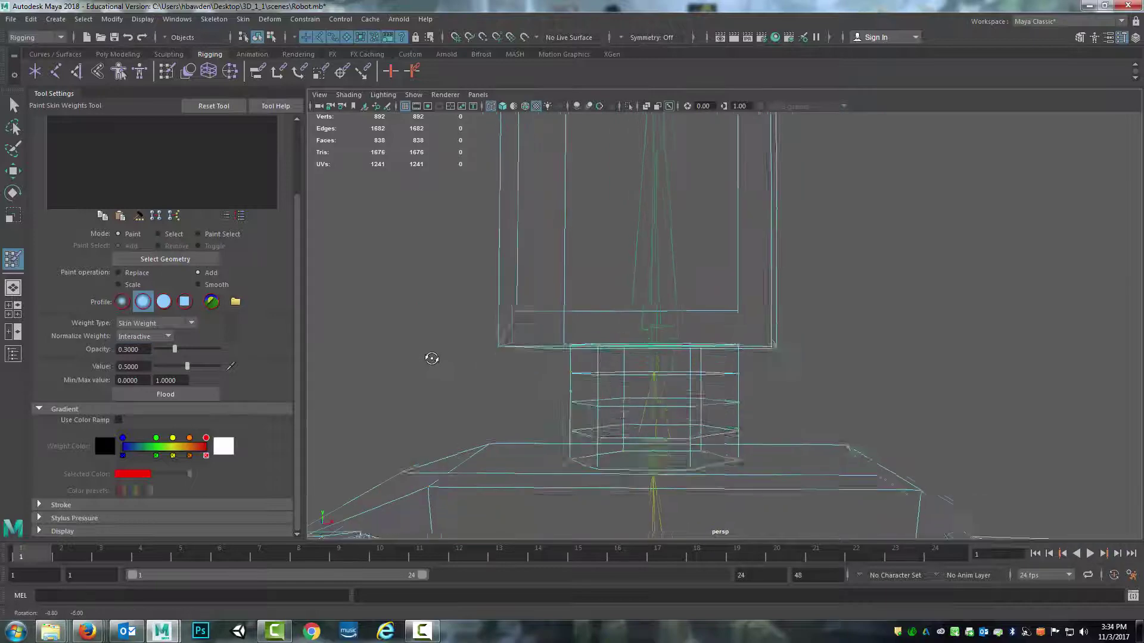
left_click_drag(431, 358, 434, 353, "alt")
key("6")
middle_click_drag(327, 296, 290, 322, "alt")
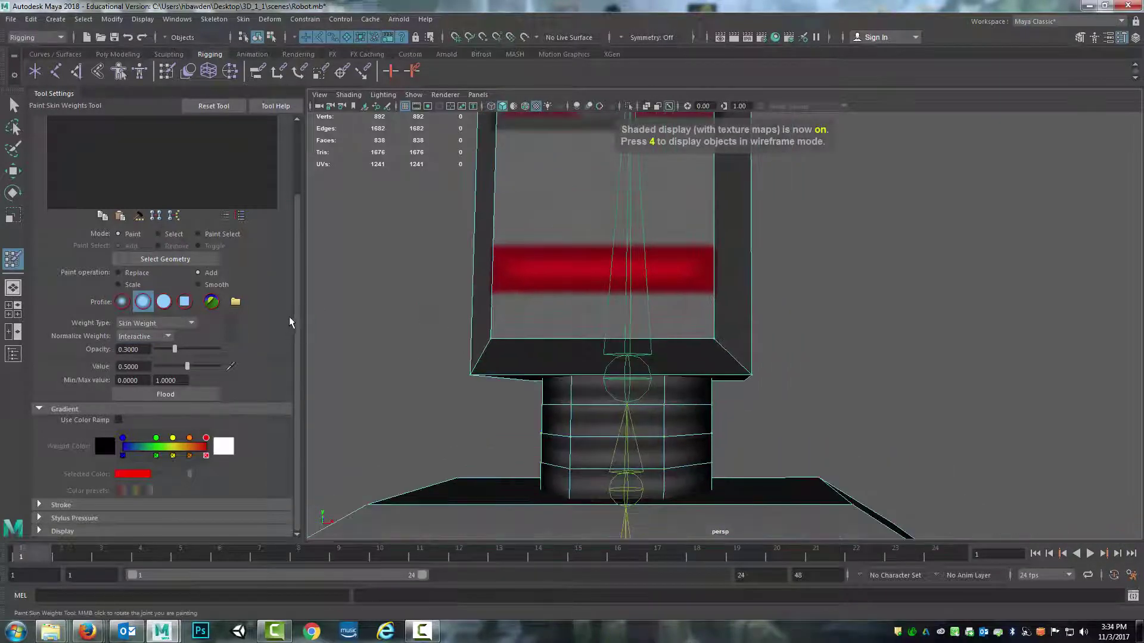
scroll(257, 298, "up", 3)
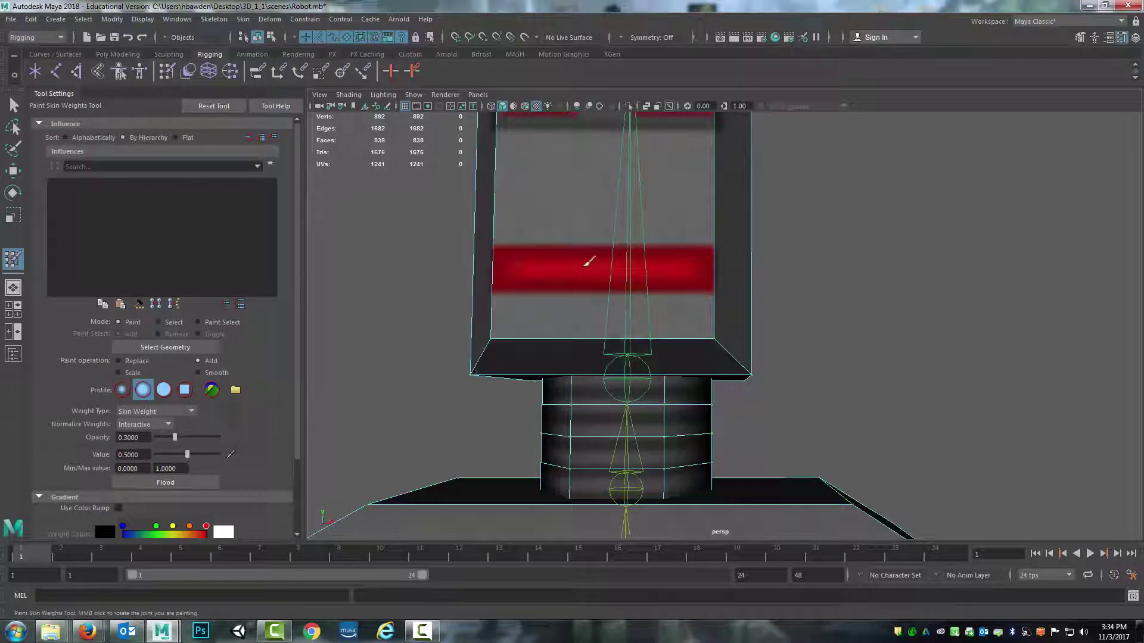
Step: Select the whole robot mesh in object mode and reactivate Paint Skin Weights to load its joint influences
key("q")
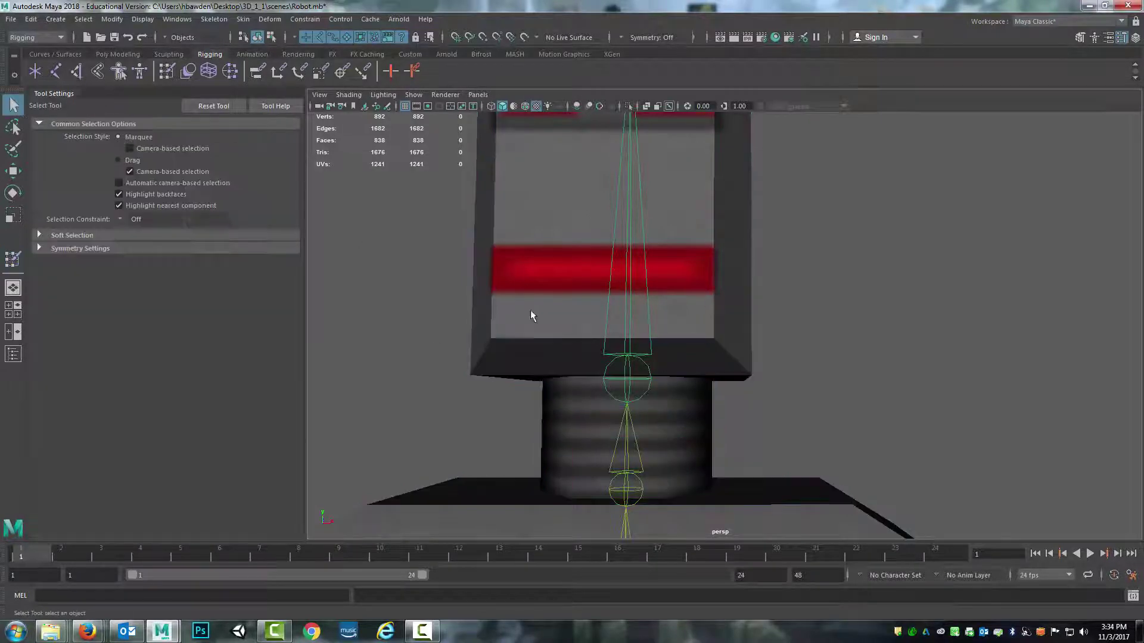
mouse_move(537, 289)
right_mouse_down()
mouse_move(599, 275)
mouse_move(554, 295)
mouse_move(528, 287)
right_mouse_up()
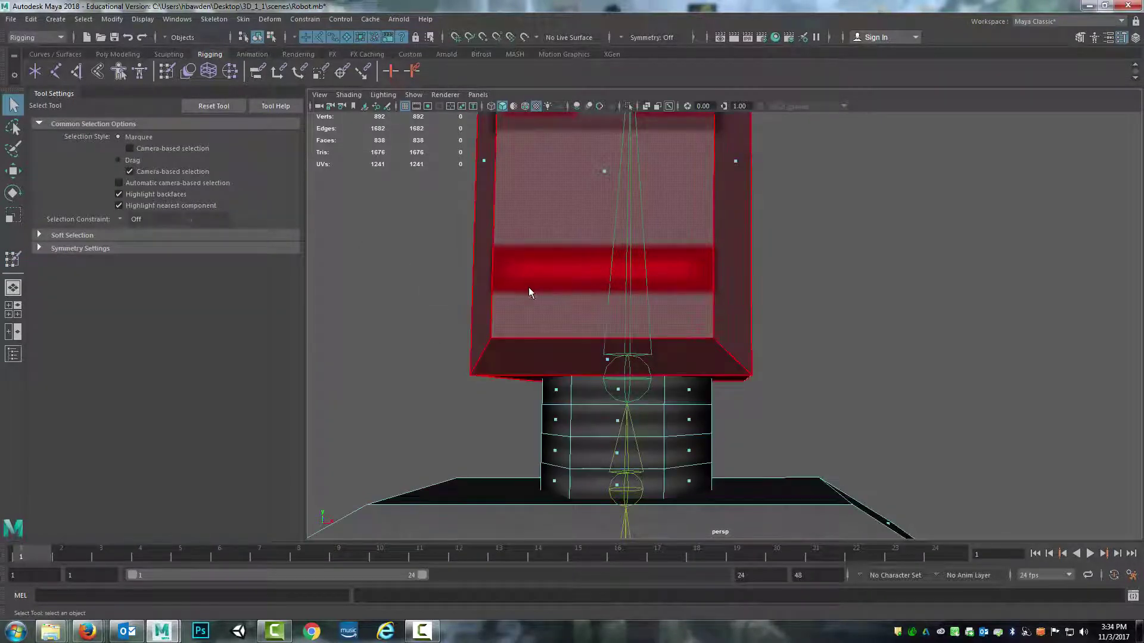
left_click(527, 287)
left_click(13, 259)
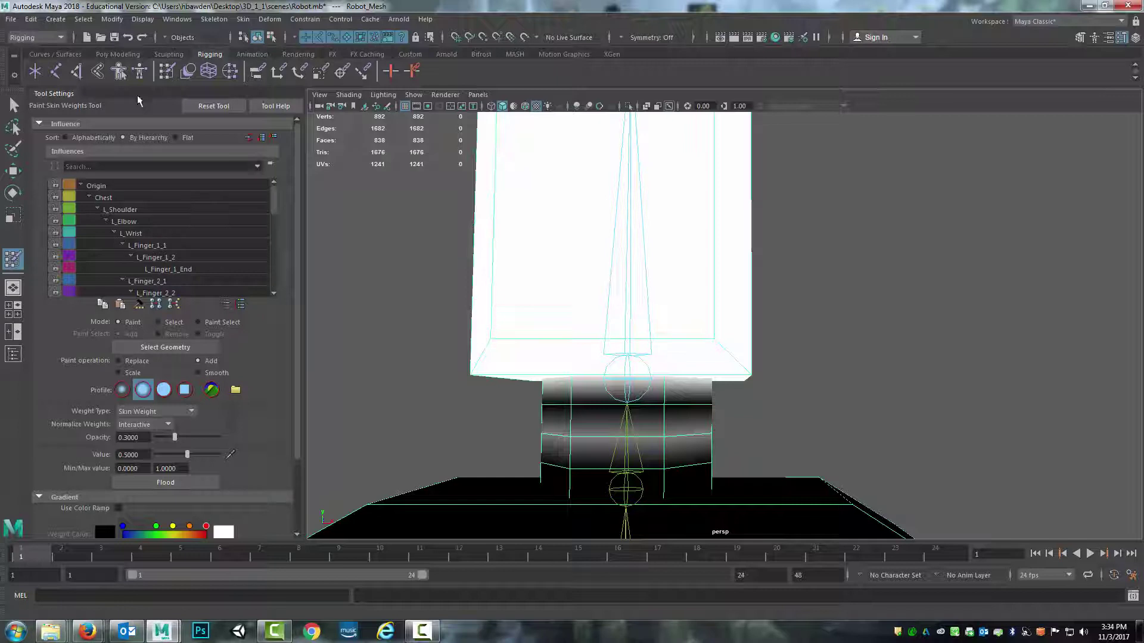
Step: Choose Head as the influence joint and try adding its weight to the neck rings at opacity 0.3
left_click_drag(274, 200, 276, 228)
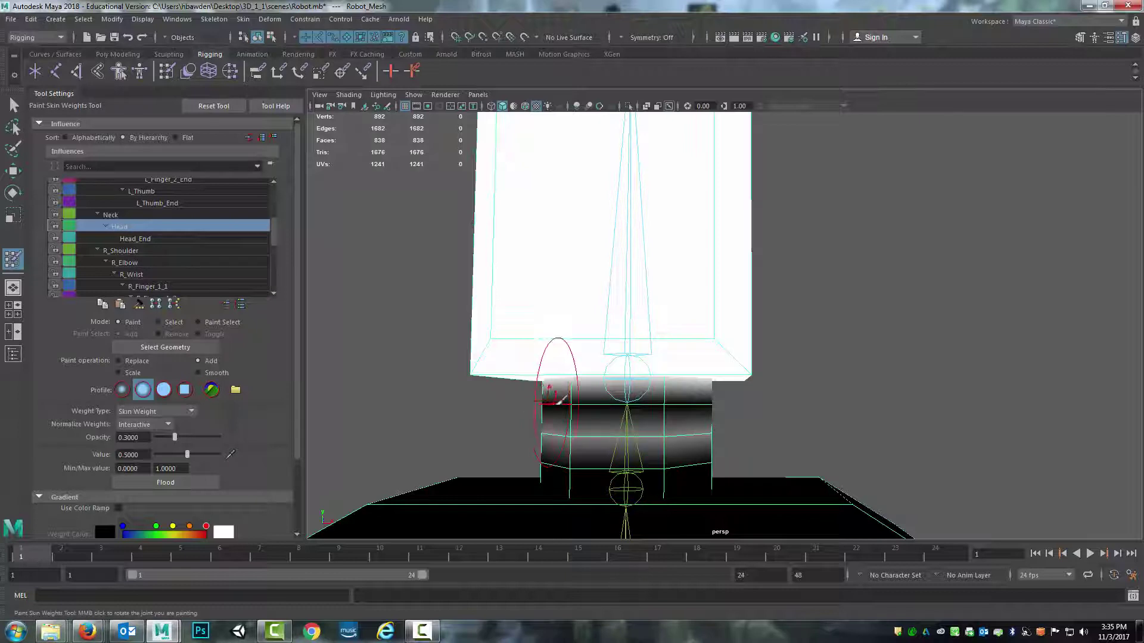
mouse_move(560, 407)
left_mouse_down()
mouse_move(566, 441)
mouse_move(553, 389)
left_mouse_up()
mouse_move(560, 428)
left_mouse_down()
mouse_move(589, 455)
mouse_move(656, 411)
mouse_move(691, 500)
mouse_move(697, 471)
mouse_move(650, 437)
left_mouse_up()
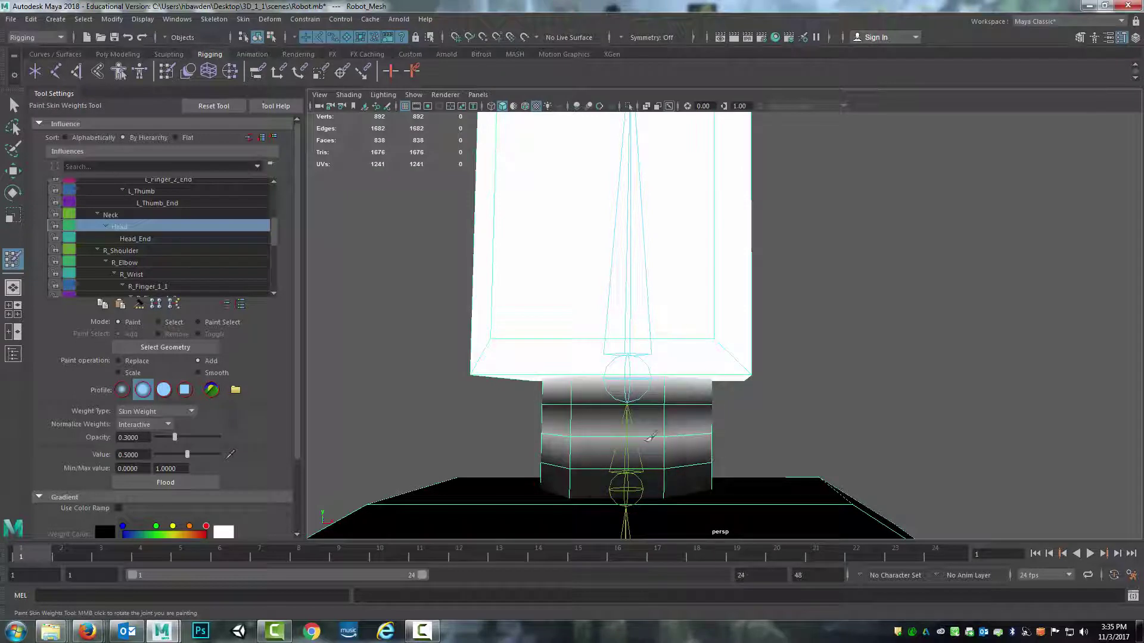
key("ctrl+z")
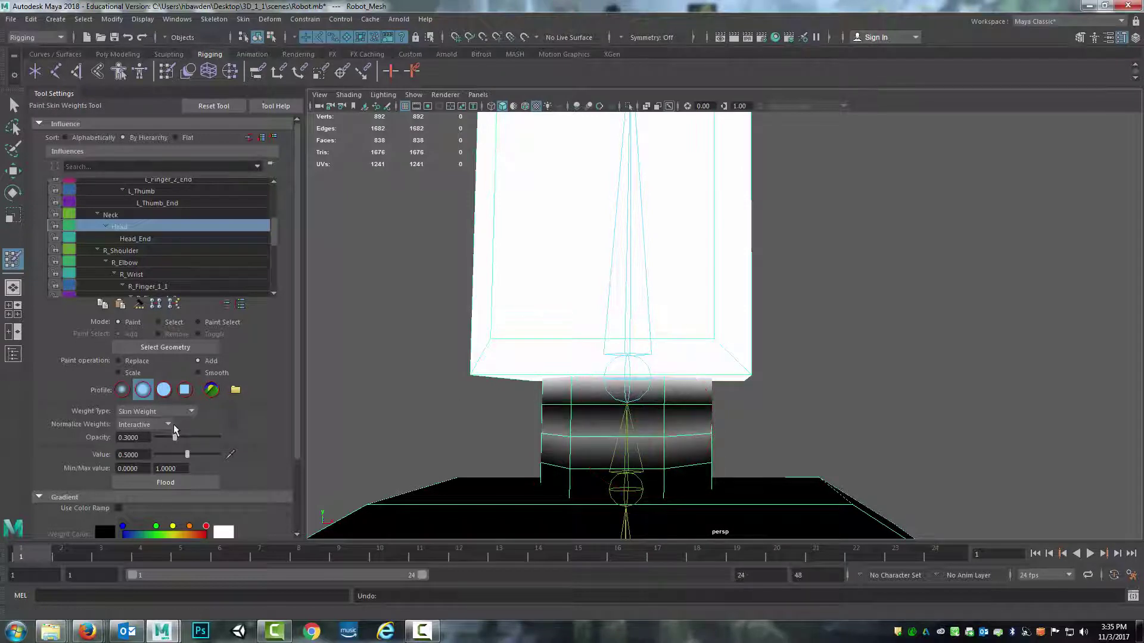
Step: Raise the brush opacity to 1 and try adding Head weight across the front of the neck
left_click_drag(175, 436, 219, 437)
mouse_move(579, 411)
left_mouse_down()
mouse_move(587, 376)
mouse_move(679, 389)
mouse_move(726, 453)
mouse_move(621, 434)
left_mouse_up()
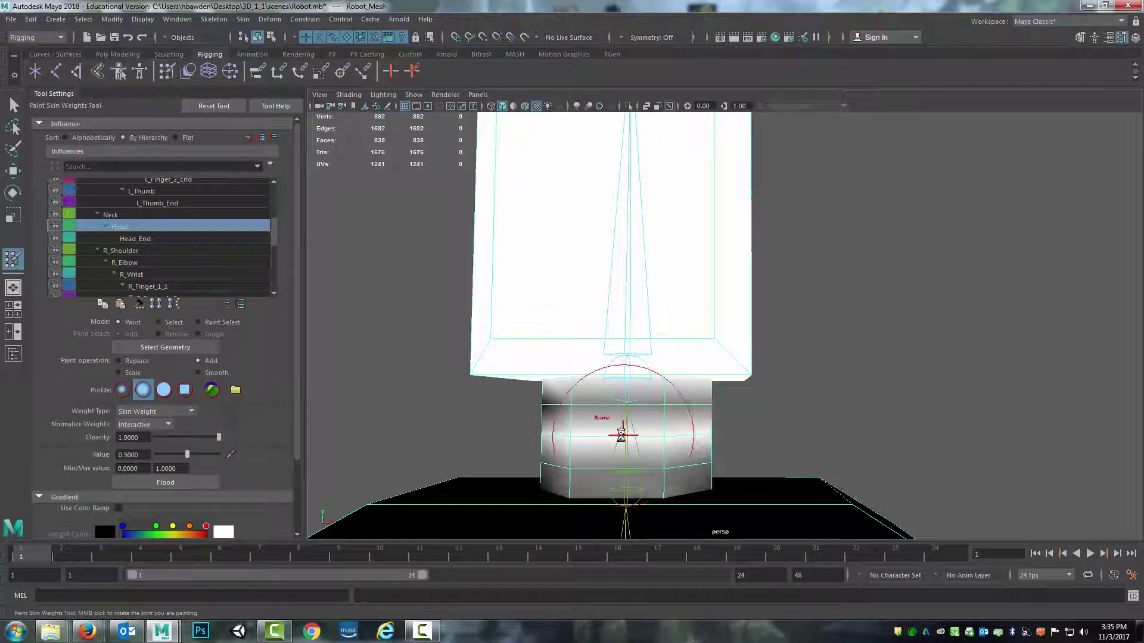
key("ctrl+z")
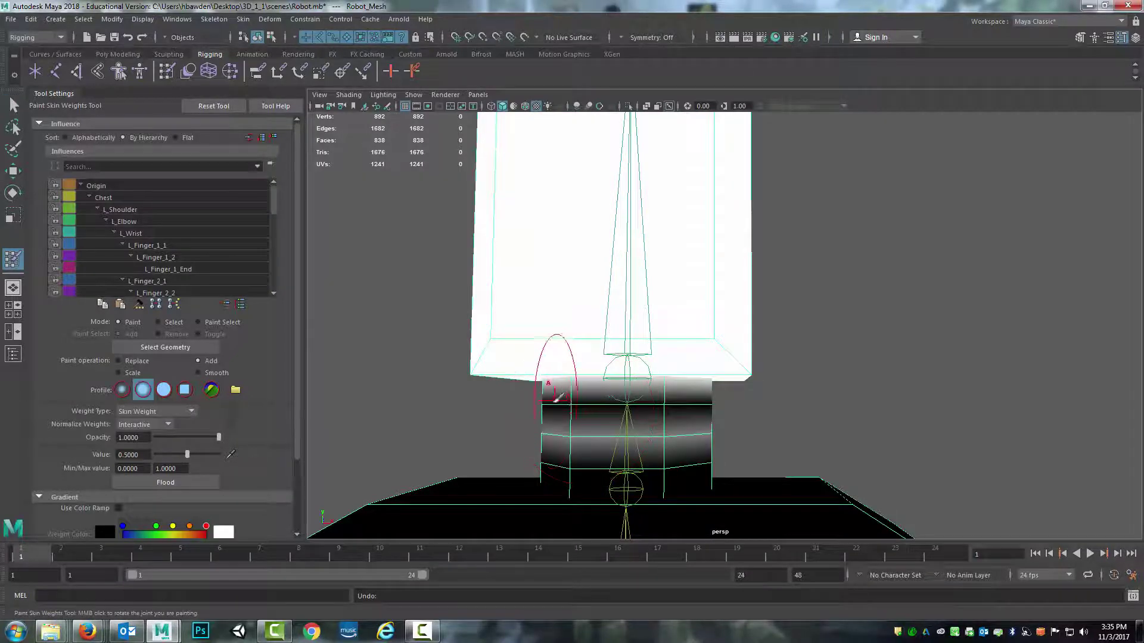
Step: Set the brush's upper radius to 0.25 in the stroke settings
scroll(257, 368, "down", 2)
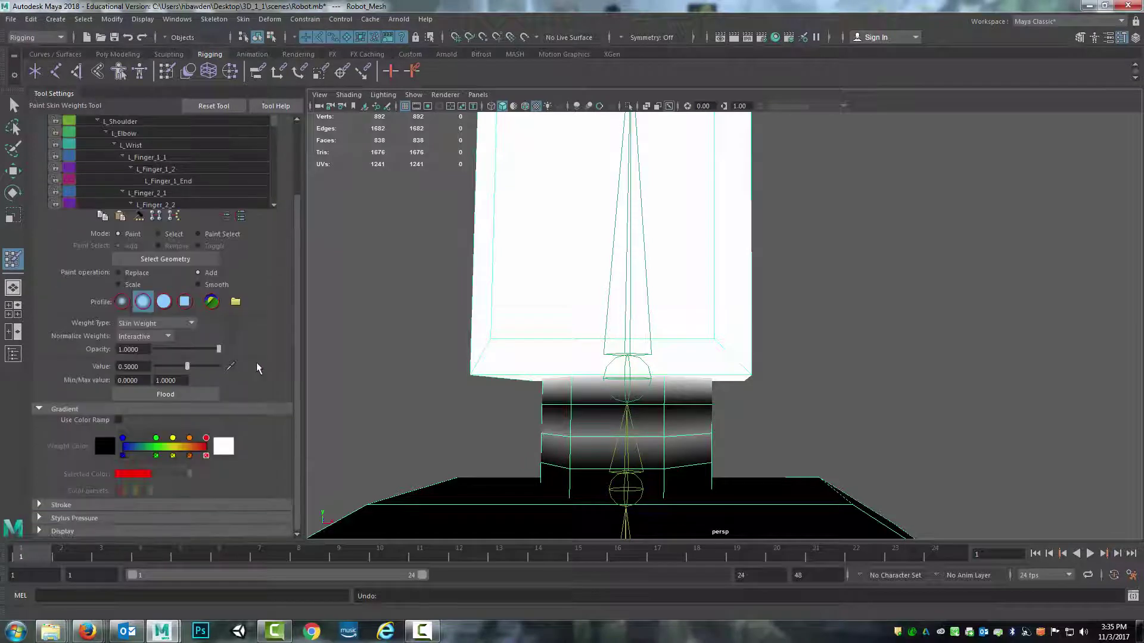
left_click(39, 505)
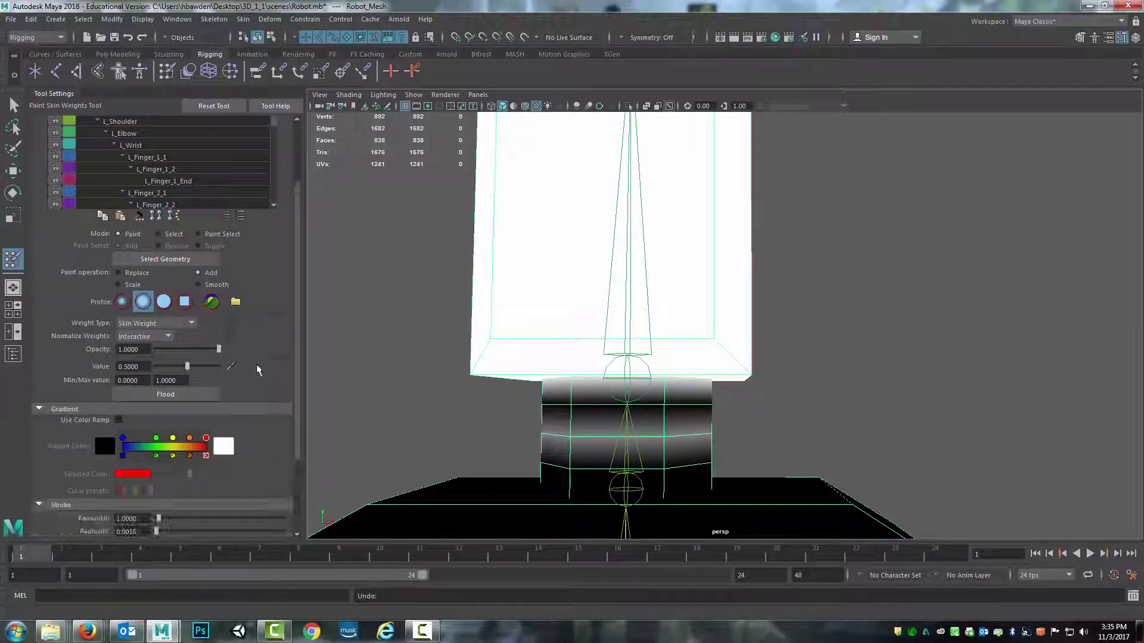
scroll(197, 423, "down", 2)
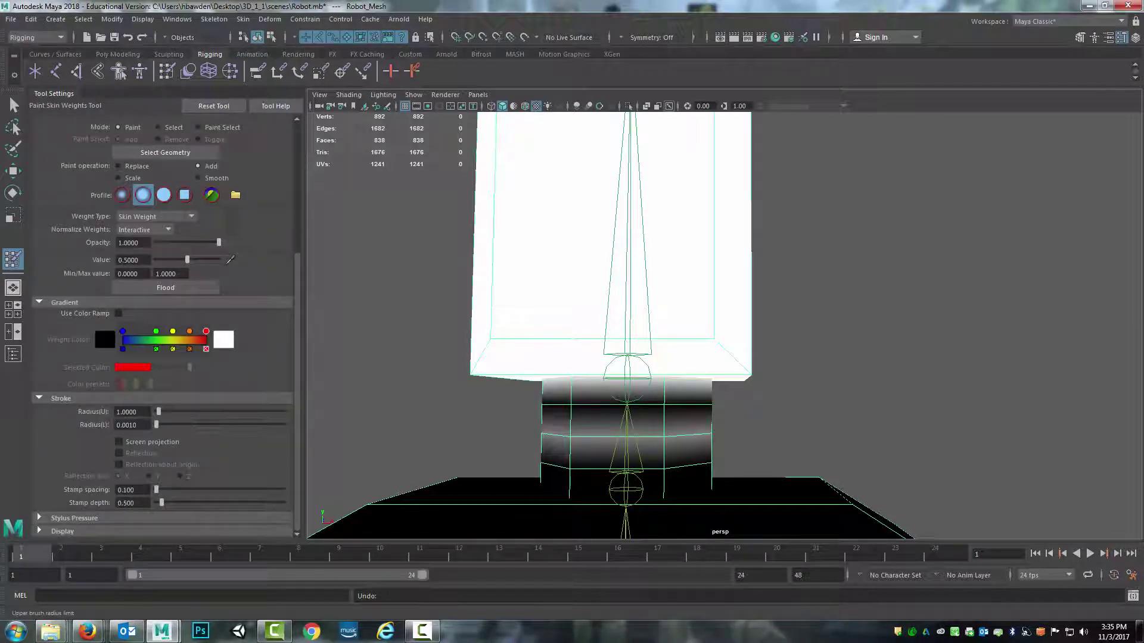
left_click_drag(145, 412, 38, 417)
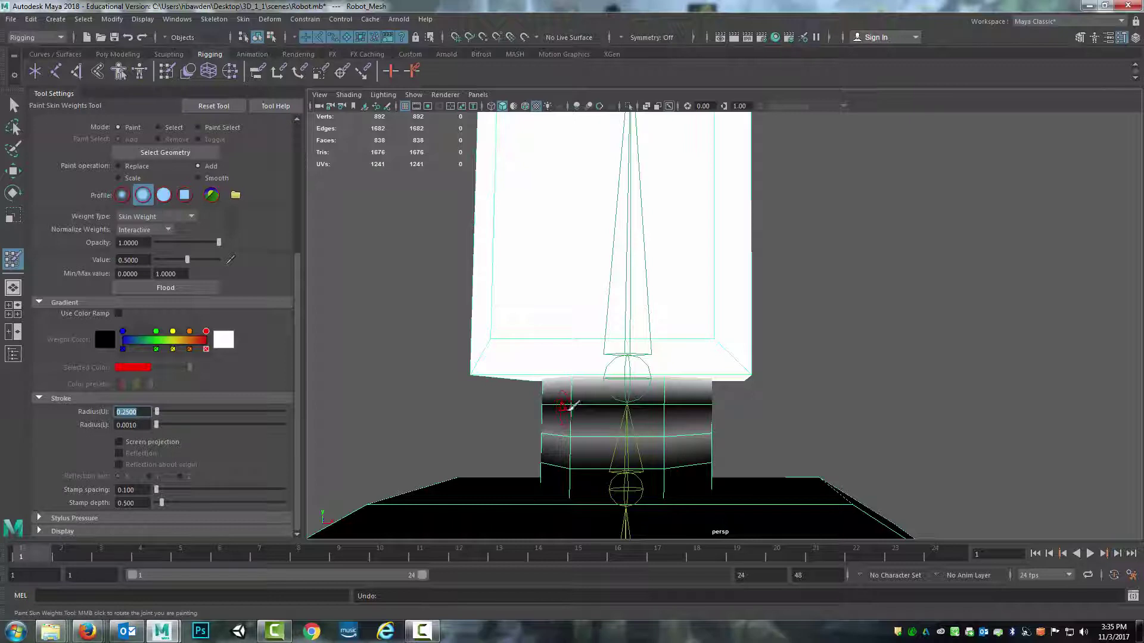
Step: Try painting Head weight around the neck's upper ring with the small brush at value 0.5, and undo it
mouse_move(578, 401)
left_mouse_down()
mouse_move(396, 439)
mouse_move(444, 434)
mouse_move(473, 413)
mouse_move(473, 423)
mouse_move(639, 410)
left_mouse_up()
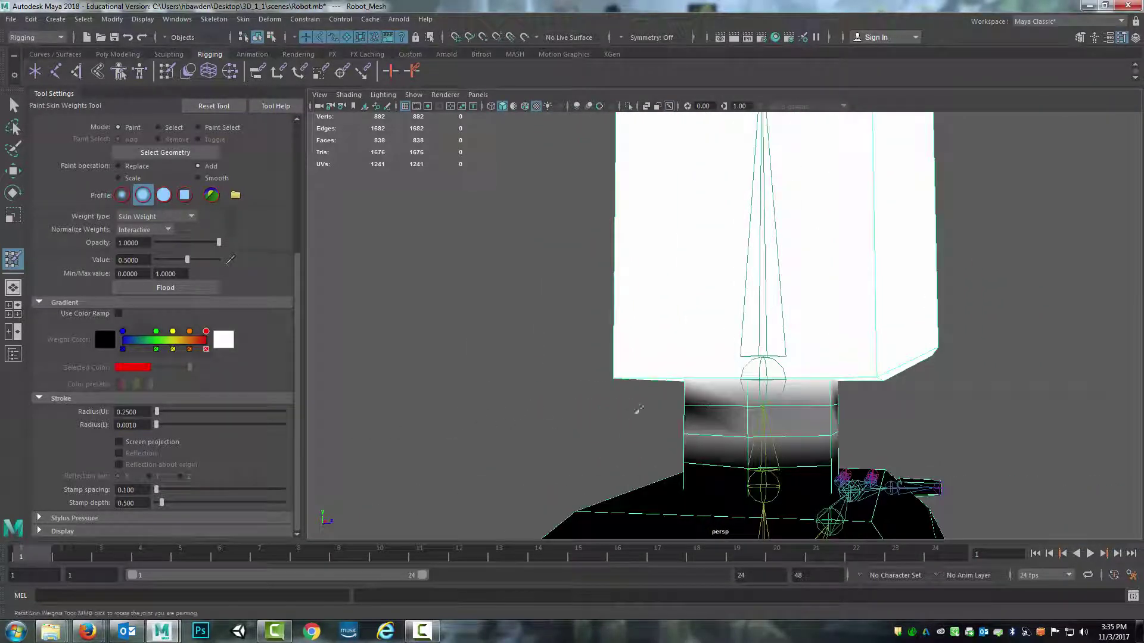
mouse_move(707, 395)
left_mouse_down()
mouse_move(715, 411)
mouse_move(672, 403)
mouse_move(312, 464)
mouse_move(257, 325)
left_mouse_up()
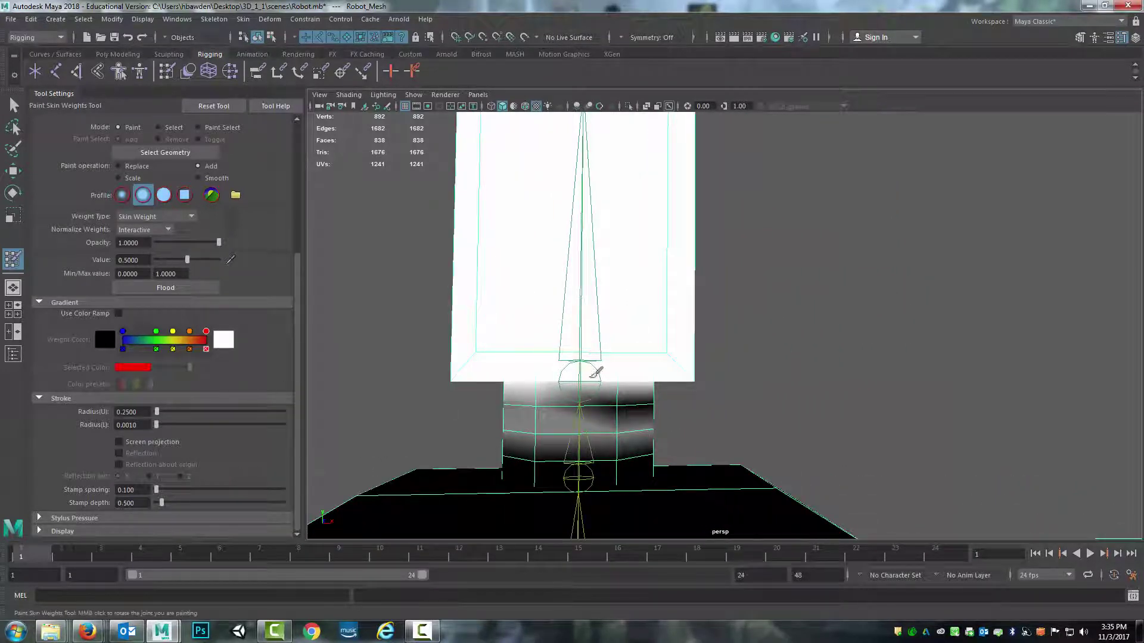
left_click_drag(667, 407, 589, 421, "alt")
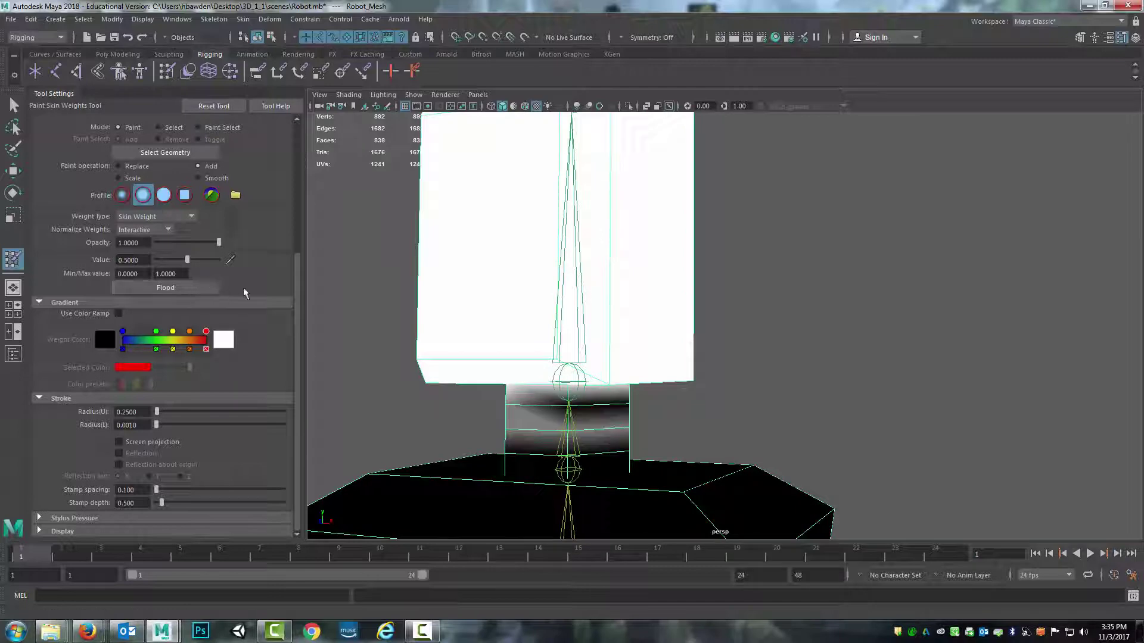
key("ctrl+z")
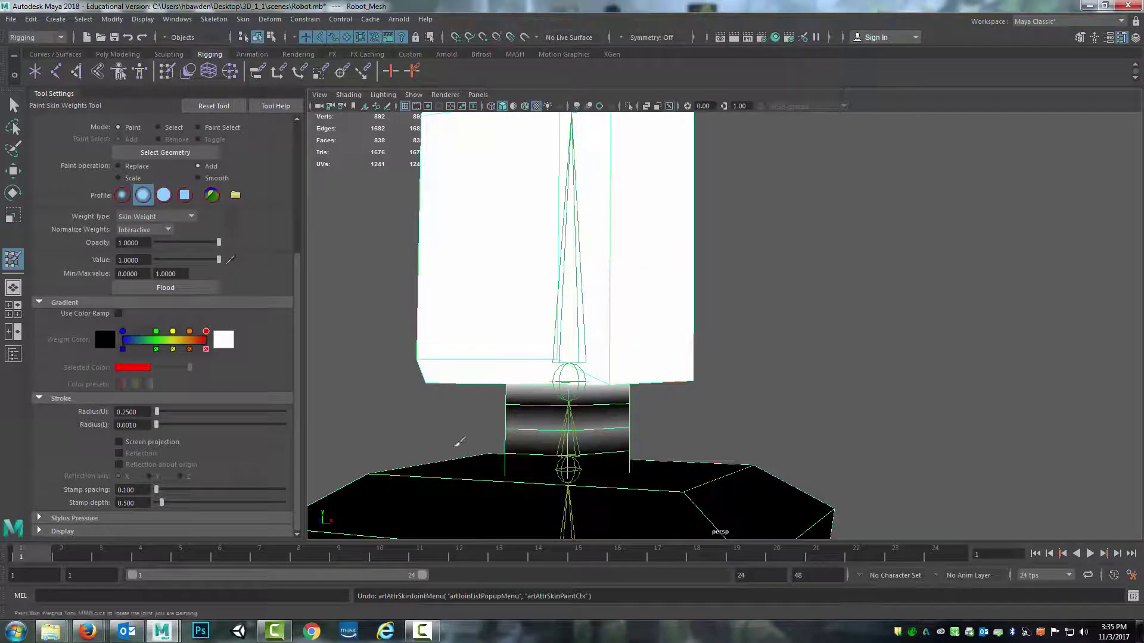
Step: Try painting Head weight around the upper neck ring with the value raised to 1, and undo the strokes
mouse_move(459, 439)
left_mouse_down("alt")
mouse_move(534, 460)
mouse_move(478, 463)
mouse_move(582, 422)
mouse_move(525, 410)
left_mouse_up("alt")
left_click_drag(596, 408, 538, 408)
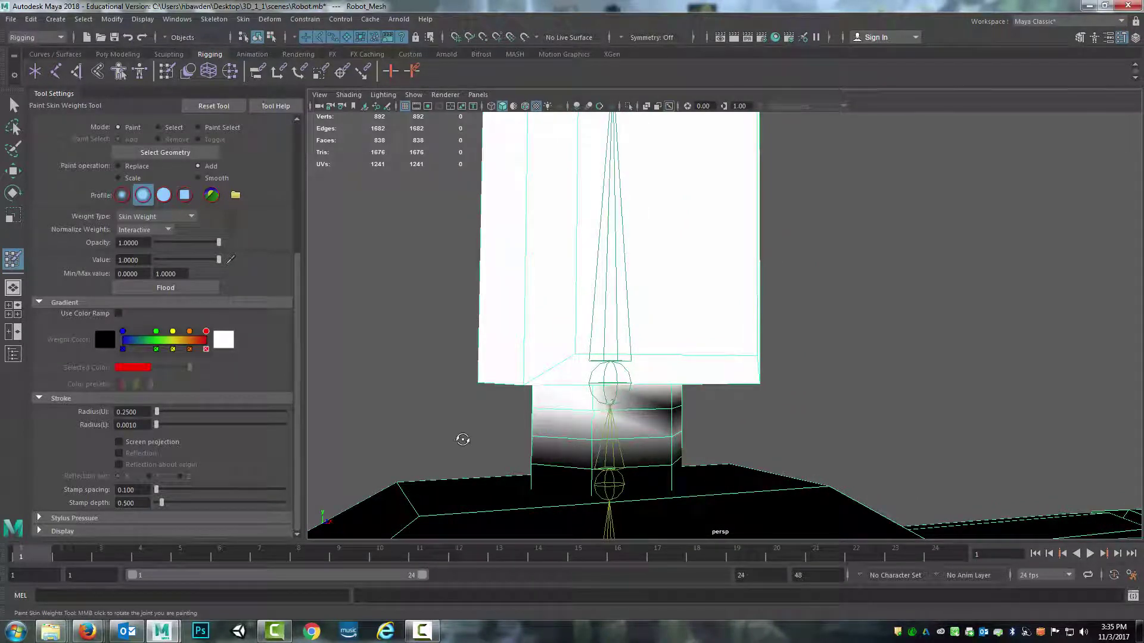
left_click_drag(462, 439, 503, 439, "alt")
left_click_drag(645, 407, 337, 448)
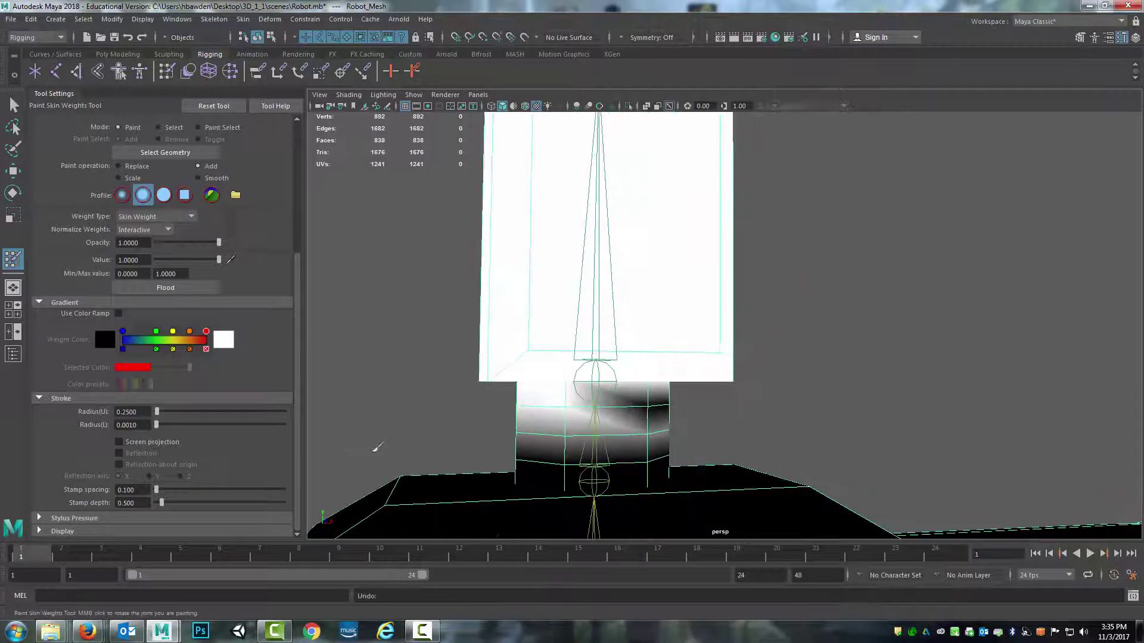
key("ctrl+z")
Step: Set the brush opacity to 0.7 and paint Head weight onto the upper neck ring's vertices from several sides
left_click_drag(572, 431, 546, 433, "alt")
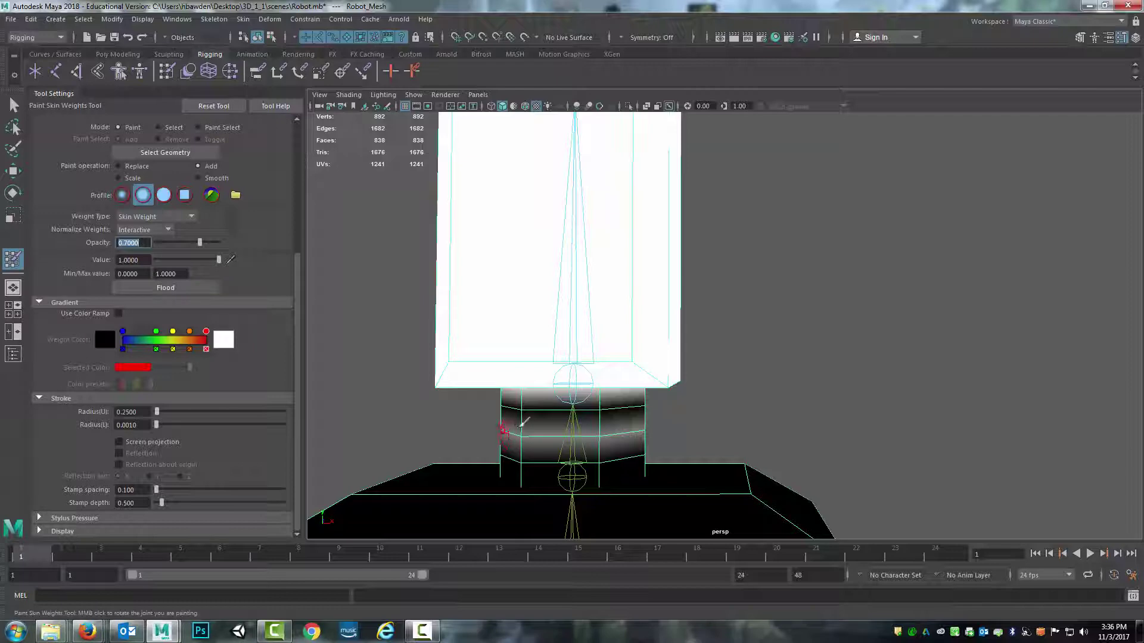
mouse_move(522, 420)
left_mouse_down("alt")
mouse_move(510, 434)
mouse_move(576, 425)
mouse_move(635, 480)
left_mouse_up("alt")
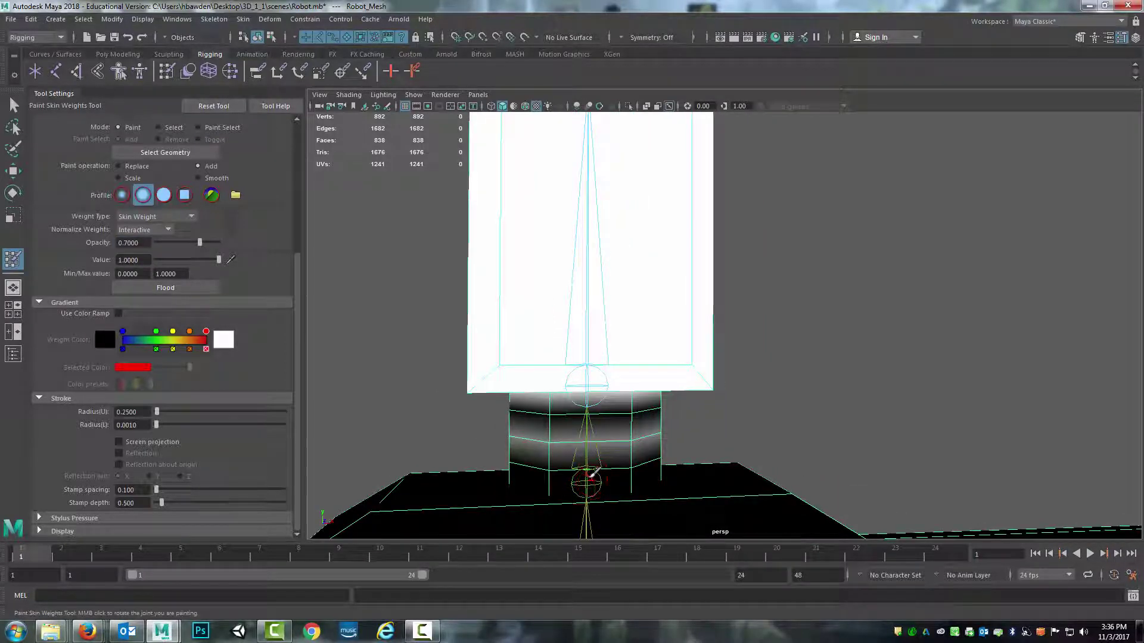
mouse_move(547, 410)
left_mouse_down()
mouse_move(558, 417)
mouse_move(513, 404)
left_mouse_up()
left_click_drag(435, 430, 563, 428, "alt")
left_click_drag(657, 402, 635, 416)
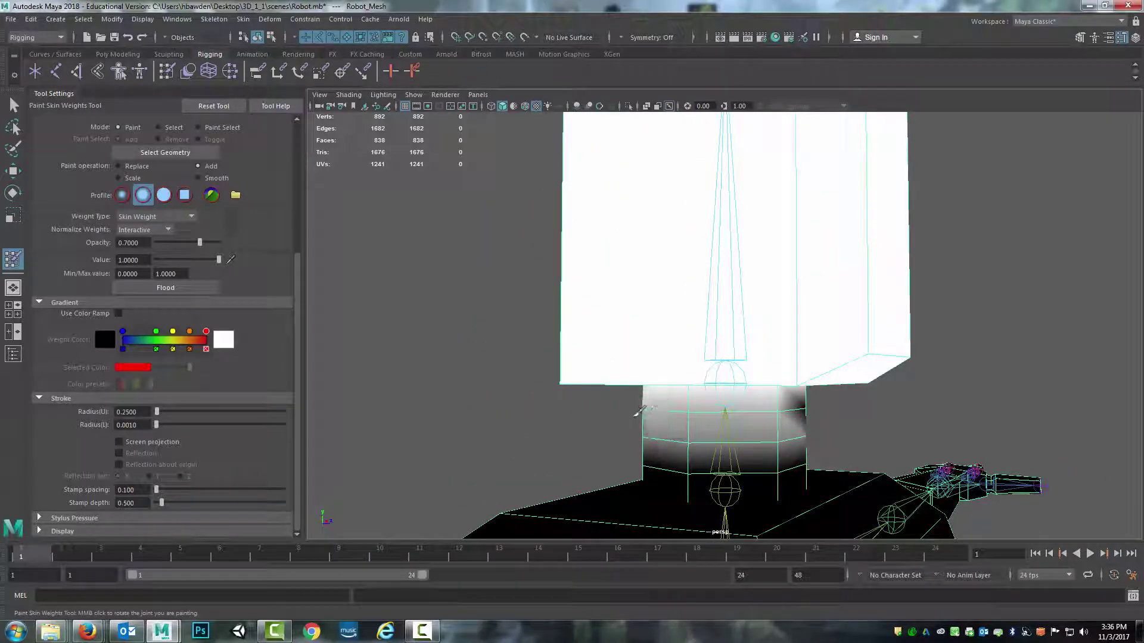
left_click_drag(534, 424, 411, 424, "alt")
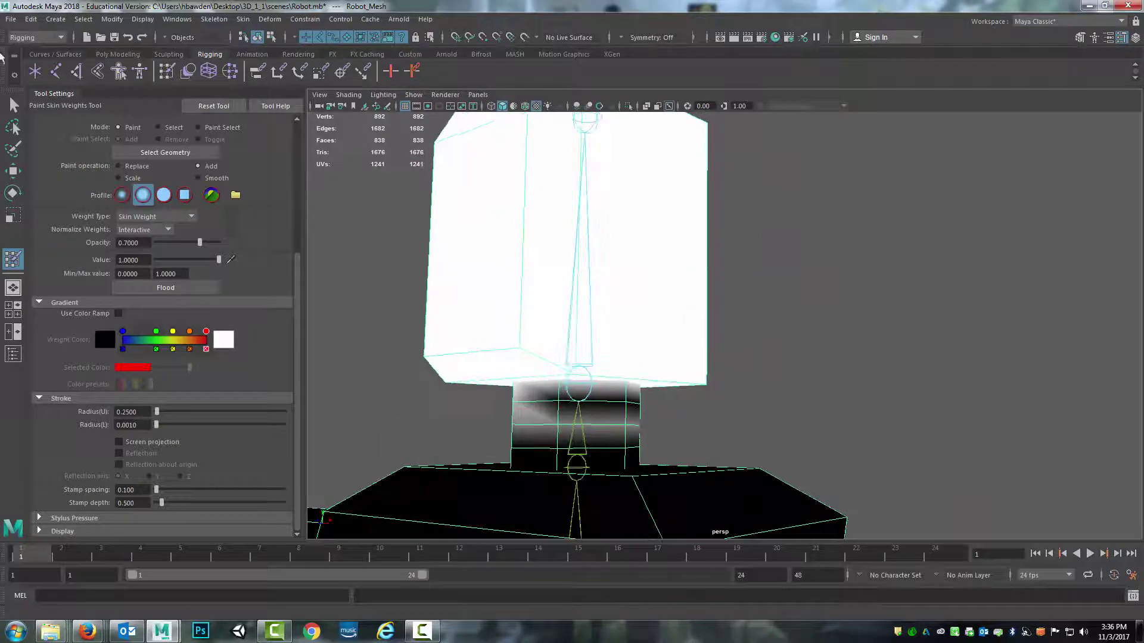
Step: Leave weight painting and select the three still dark vertices of the upper neck ring in vertex mode
left_click(12, 106)
right_click_drag(561, 288, 510, 280)
right_click_drag(552, 353, 494, 356)
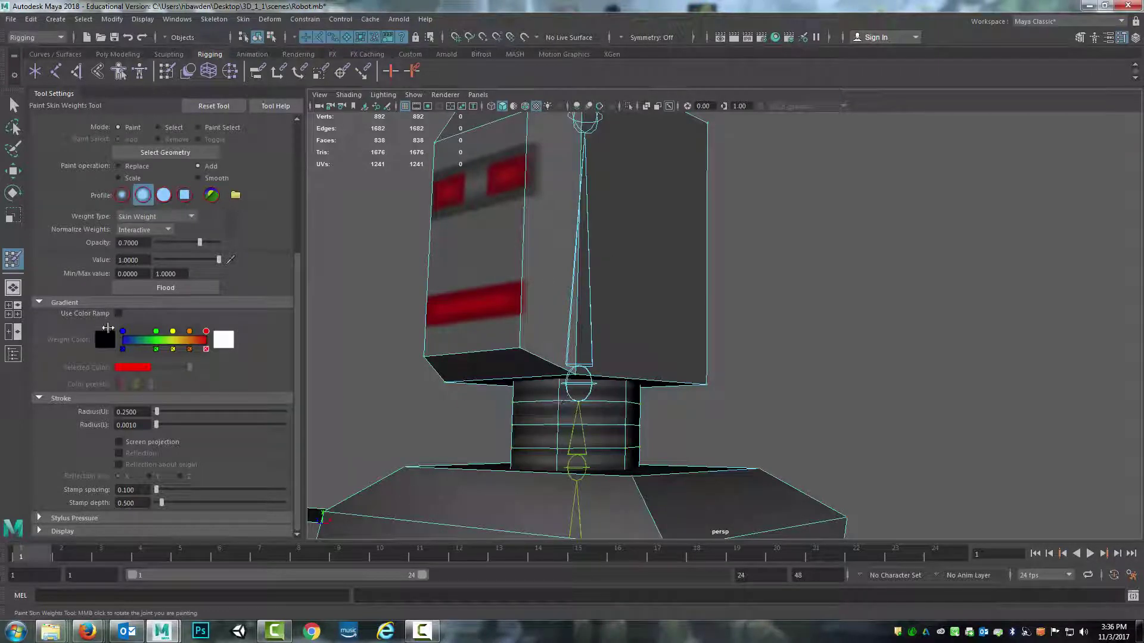
key("q")
right_click_drag(540, 288, 516, 409)
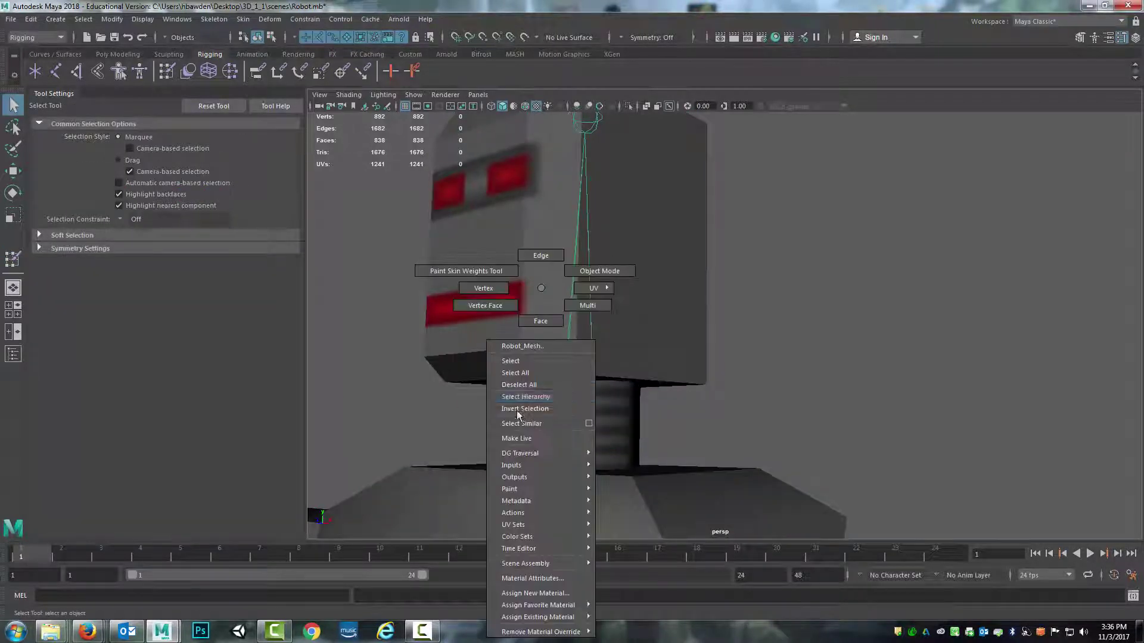
right_click_drag(477, 294, 480, 303)
left_click(559, 403)
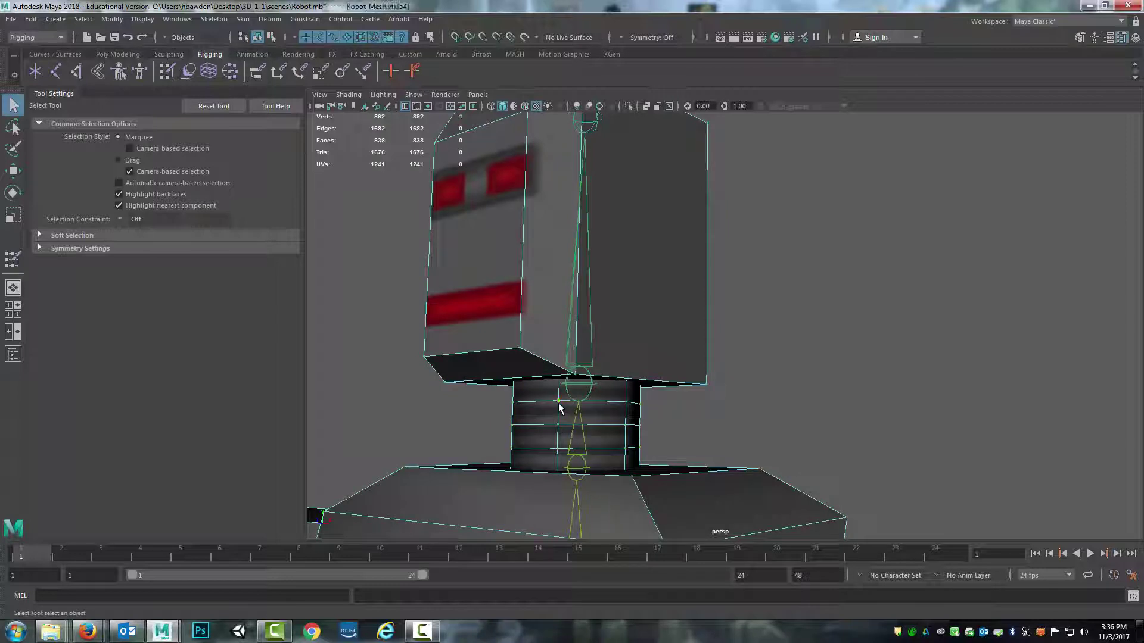
left_click(630, 405, "shift")
left_click(638, 402, "shift")
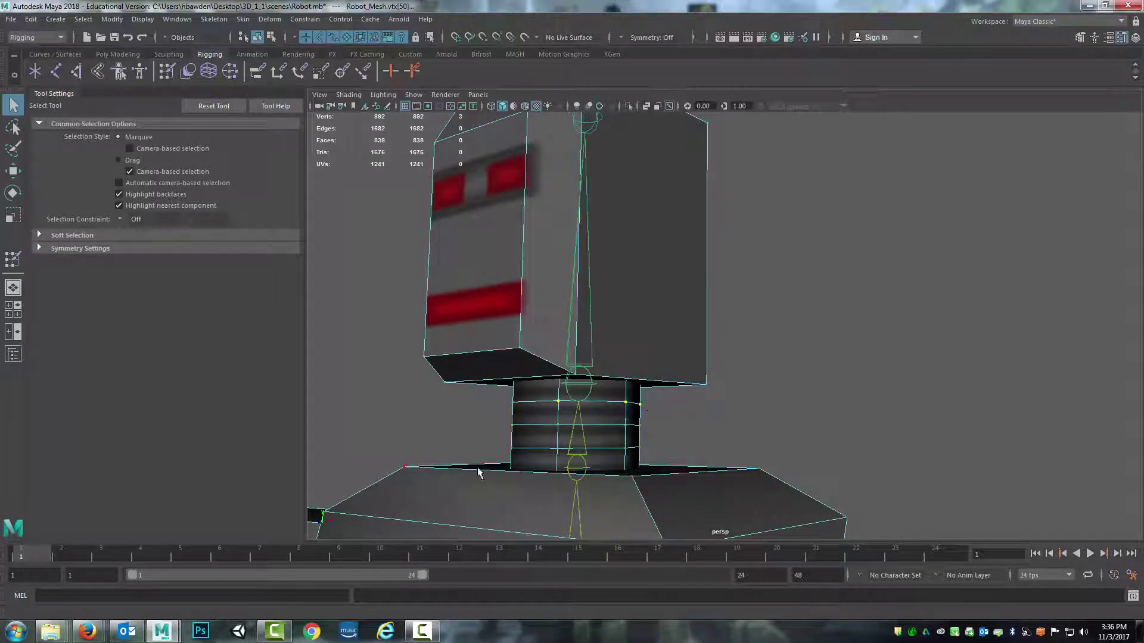
left_click_drag(480, 473, 494, 475, "alt")
Step: Enlarge the brush's upper radius to 5.8411 and paint Head weight onto the three selected neck vertices
left_click(13, 260)
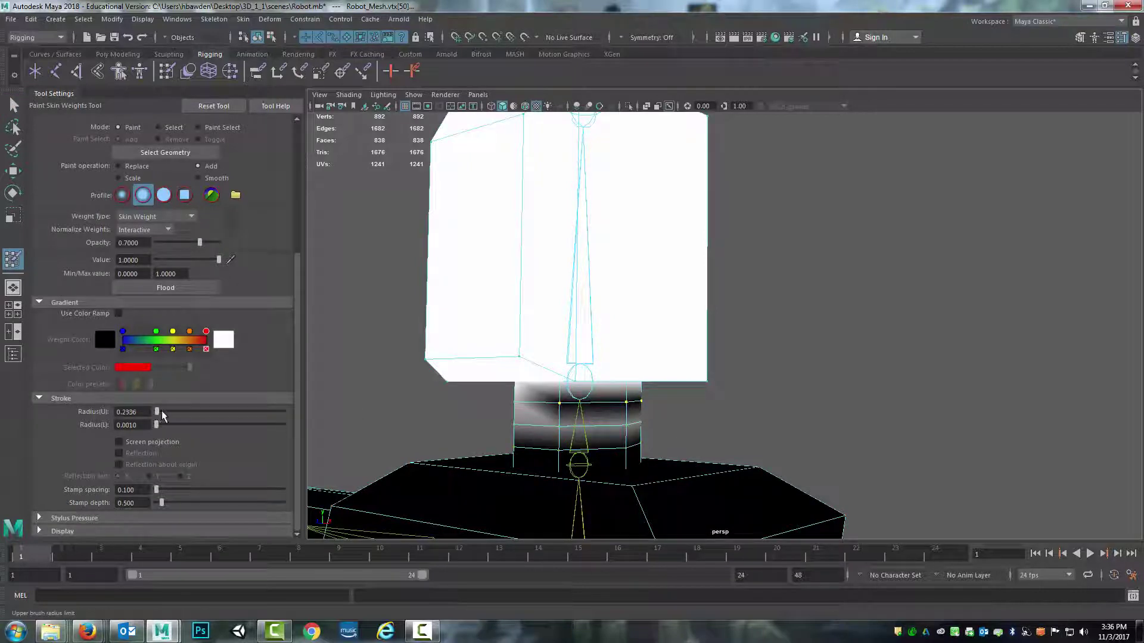
mouse_move(569, 404)
left_mouse_down()
mouse_move(548, 391)
mouse_move(625, 403)
left_mouse_up()
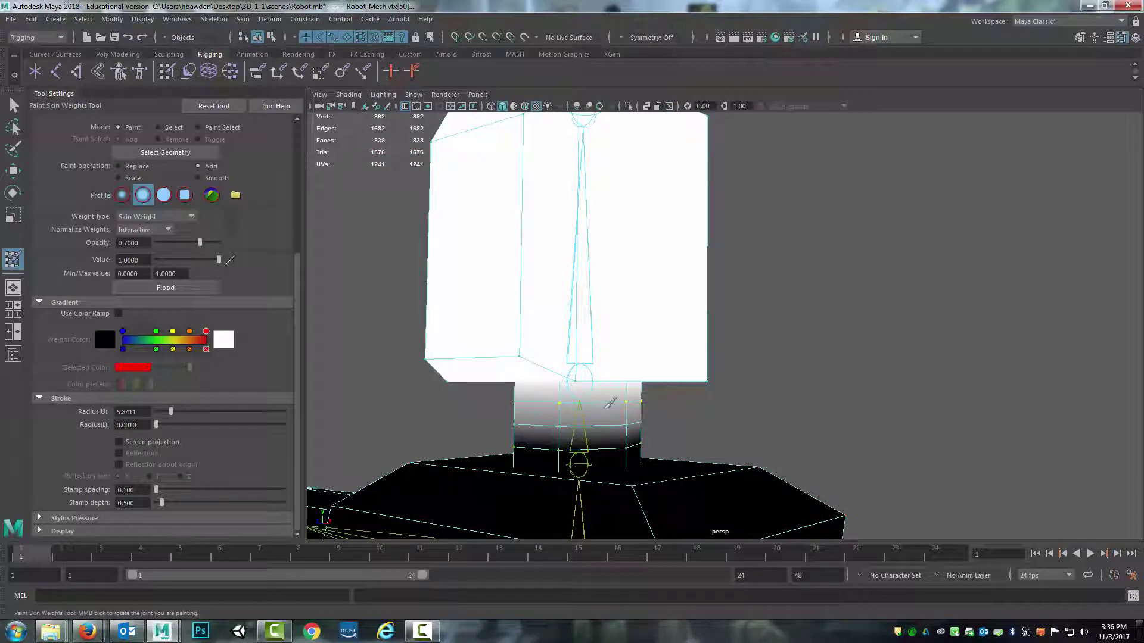
left_click_drag(939, 374, 790, 362, "alt")
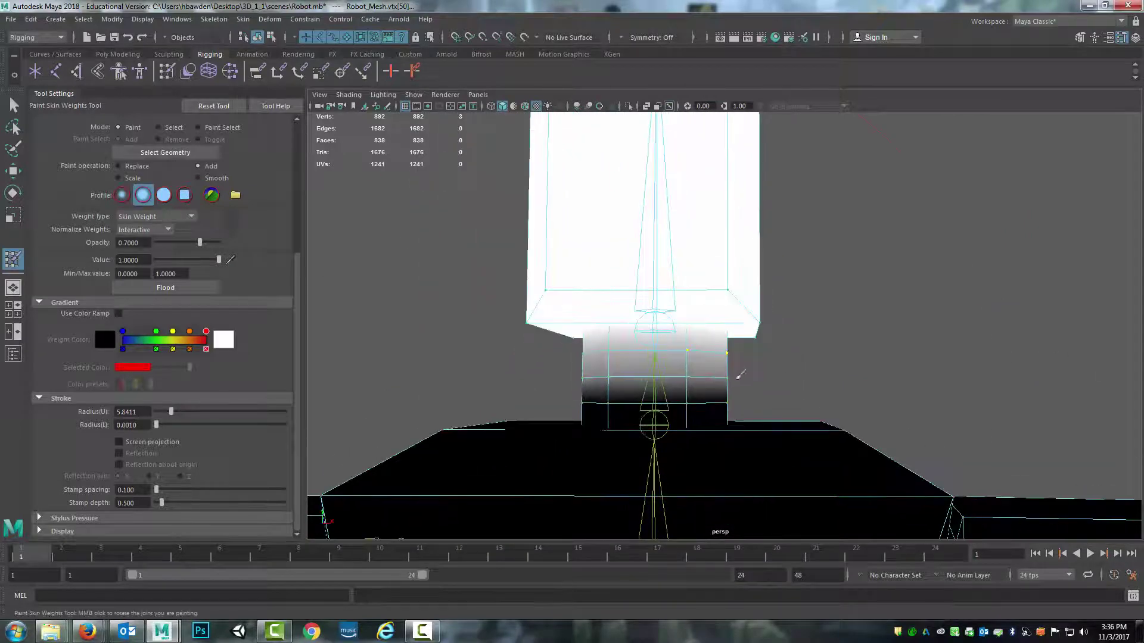
Step: Select the robot mesh with the Select tool and examine the neck in shaded, wireframe and textured display
left_click(13, 105)
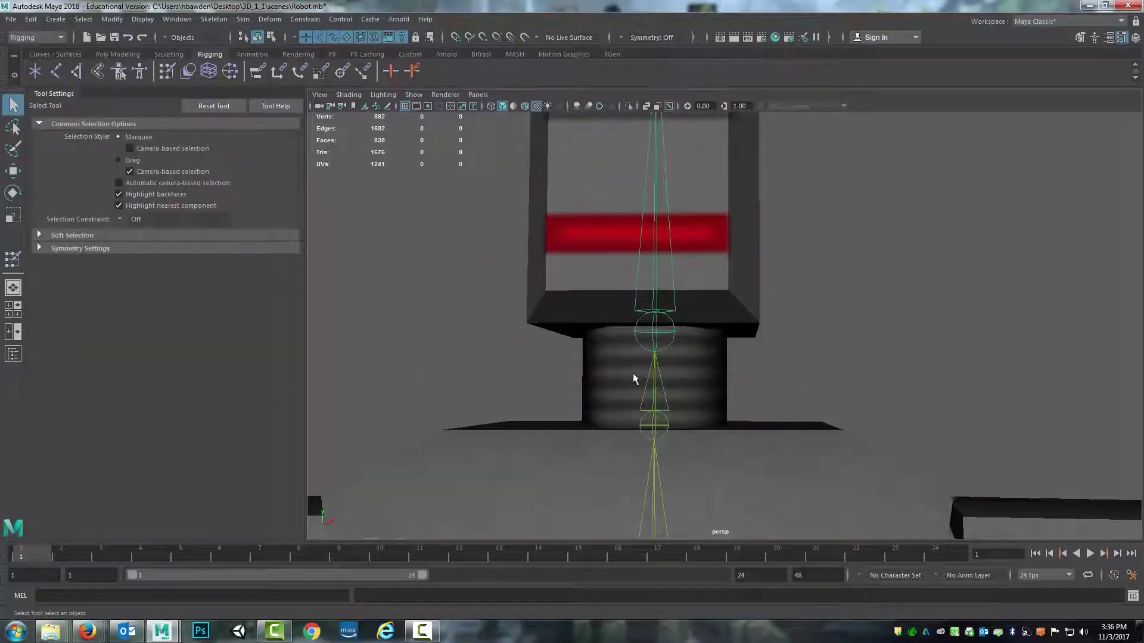
left_click(633, 373)
left_click_drag(634, 373, 453, 382, "alt")
key("5")
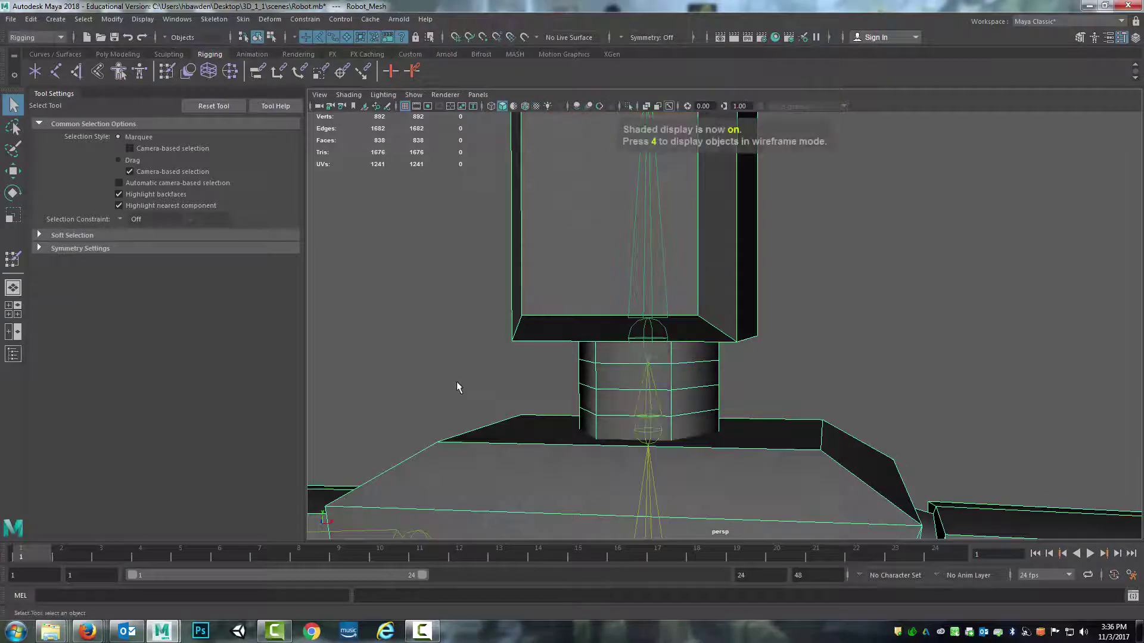
key("4")
key("6")
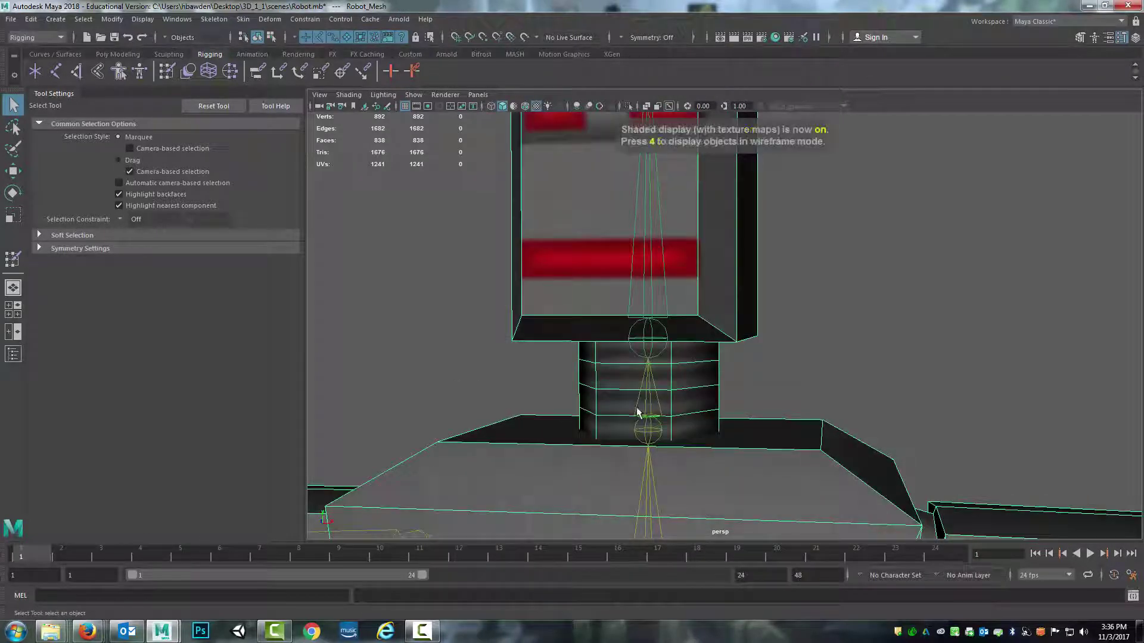
mouse_move(581, 398)
left_mouse_down("alt")
mouse_move(566, 401)
mouse_move(582, 398)
left_mouse_up("alt")
Step: Test the neck deformation by rotating the Head and Neck joints, and undo the Neck rotation
left_click(650, 341)
left_click_drag(628, 353, 541, 330, "alt")
key("e")
left_click_drag(691, 342, 647, 334, "alt")
left_click(641, 419)
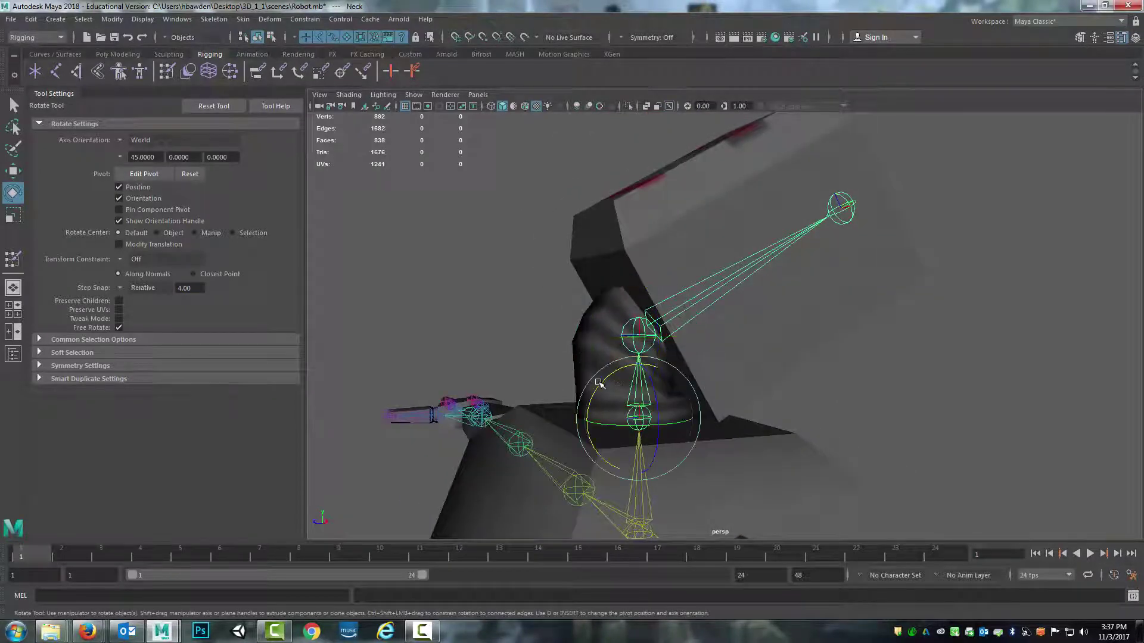
left_click_drag(599, 383, 678, 307)
key("ctrl+z")
key("ctrl+z")
key("ctrl+z")
Step: Test the neck bend by rotating the Head joint alone, and return the head to its upright pose
left_click_drag(598, 305, 651, 434)
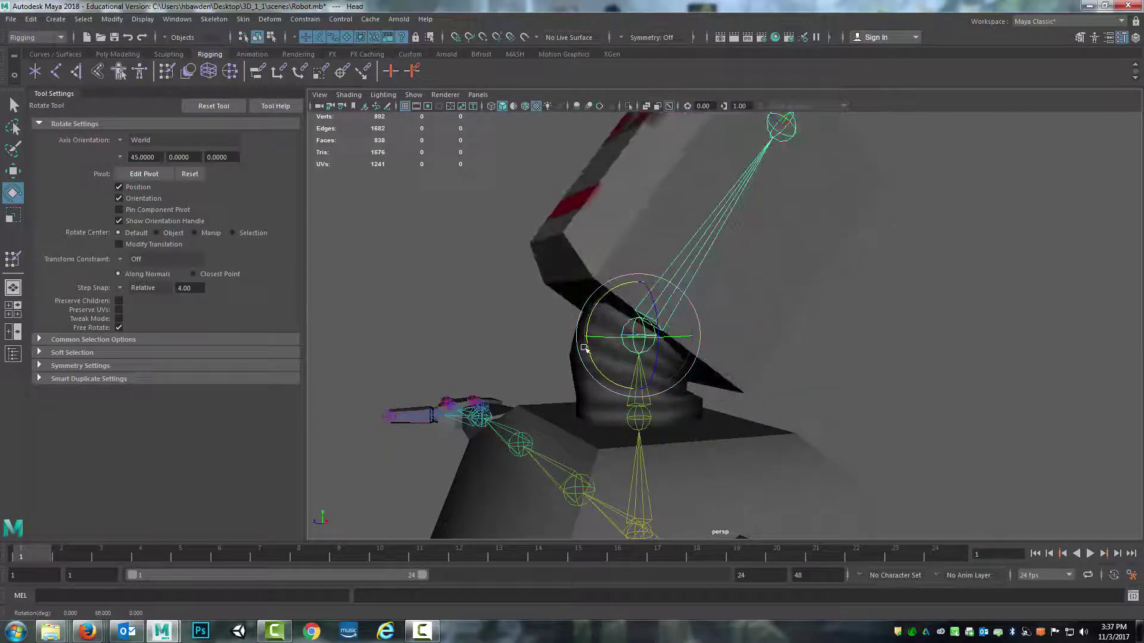
key("ctrl+z")
key("ctrl+z")
key("ctrl+z")
key("ctrl+z")
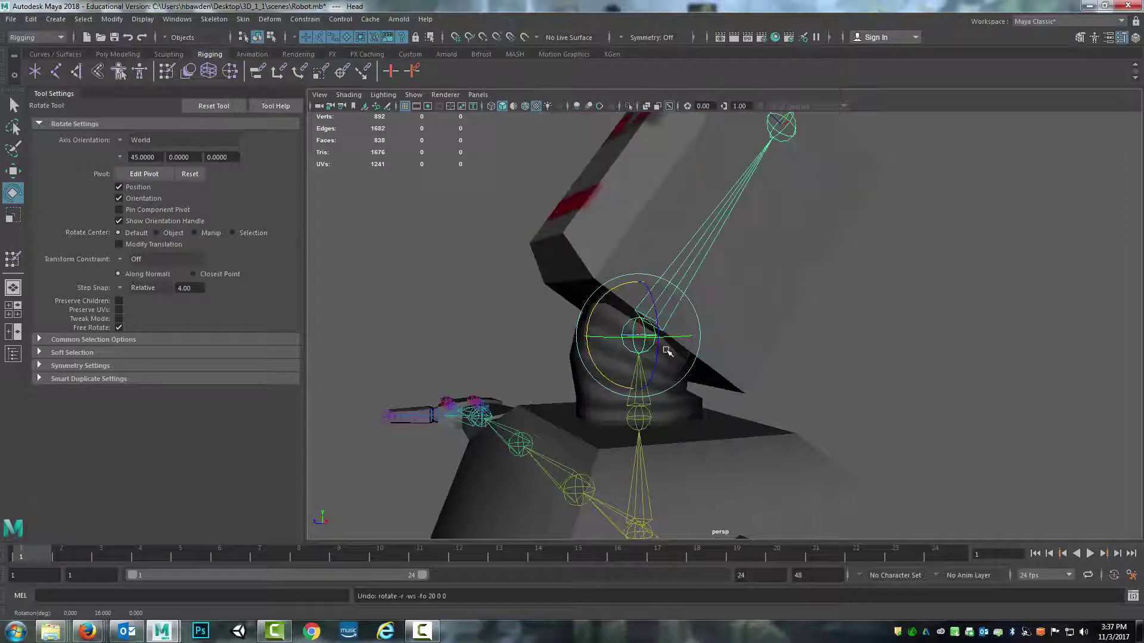
Step: Select the robot mesh again and show the neck in textured shading
left_click_drag(670, 352, 709, 363, "alt")
middle_click_drag(707, 362, 735, 339, "alt")
scroll(735, 342, "down", 3)
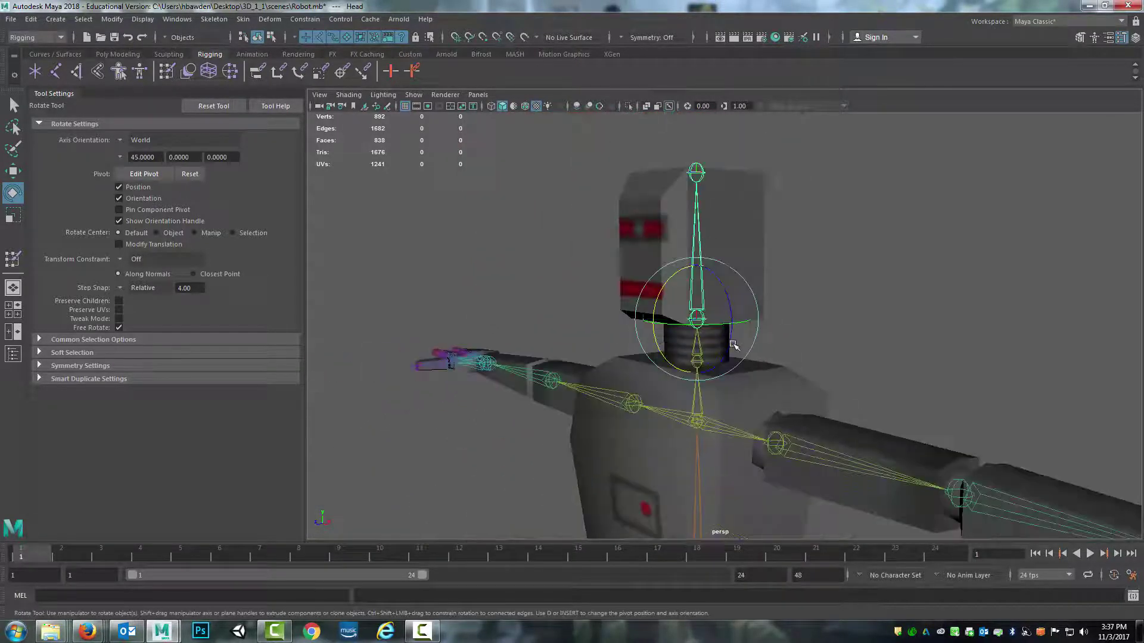
scroll(733, 345, "up", 5)
left_click_drag(598, 367, 656, 358, "alt")
left_click(583, 366)
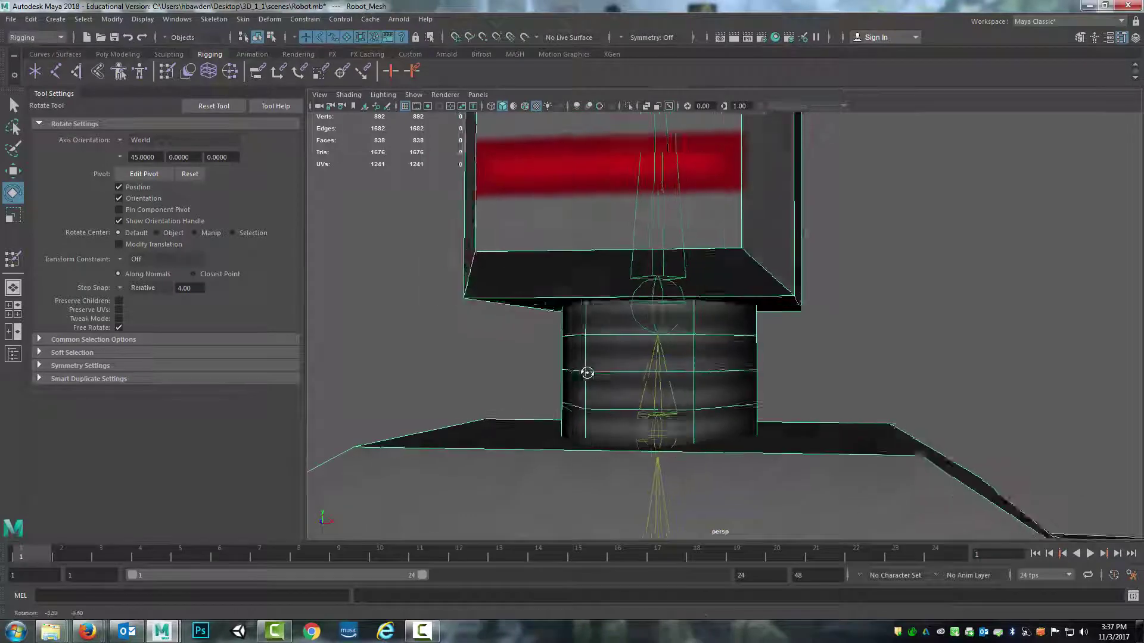
middle_click_drag(581, 375, 617, 352, "alt")
mouse_move(592, 364)
left_mouse_down("alt")
mouse_move(672, 339)
mouse_move(625, 355)
left_mouse_up("alt")
key("4")
key("6")
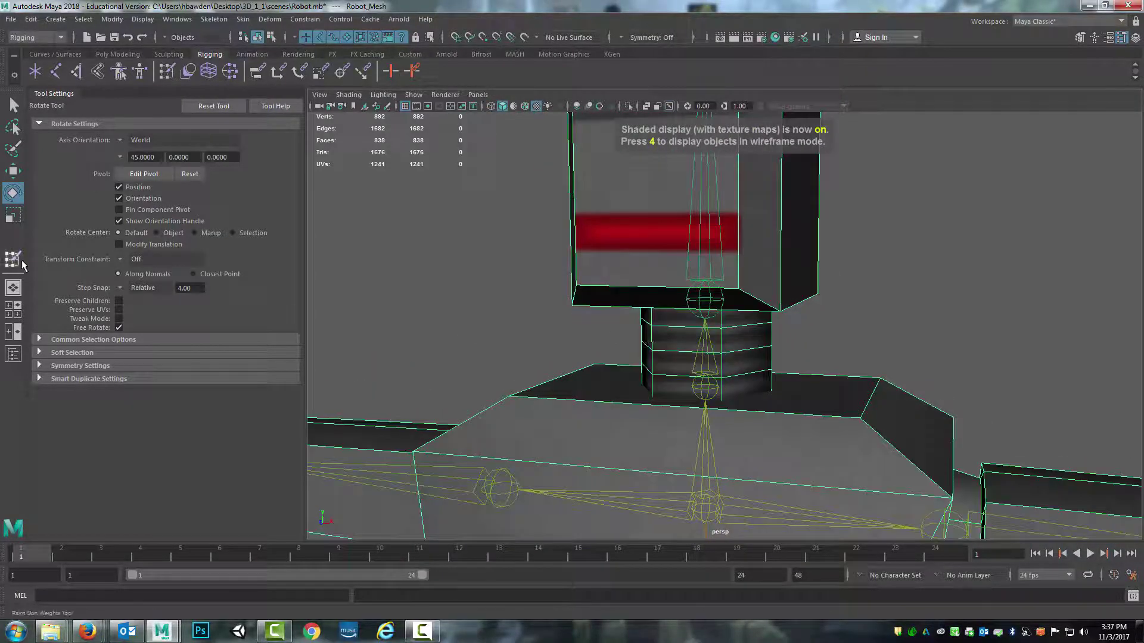
Step: Set the skin weight brush to radius 0.25 and opacity 0.25, add Head weight on the upper neck, and undo the last stroke
left_click(21, 261)
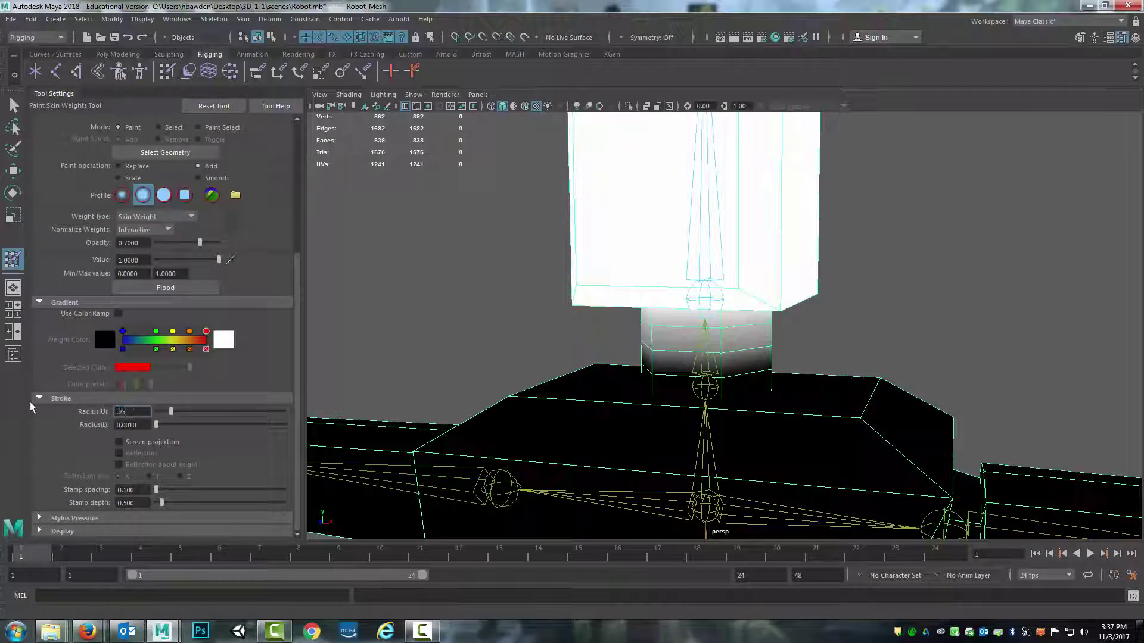
middle_click_drag(557, 237, 462, 299, "alt")
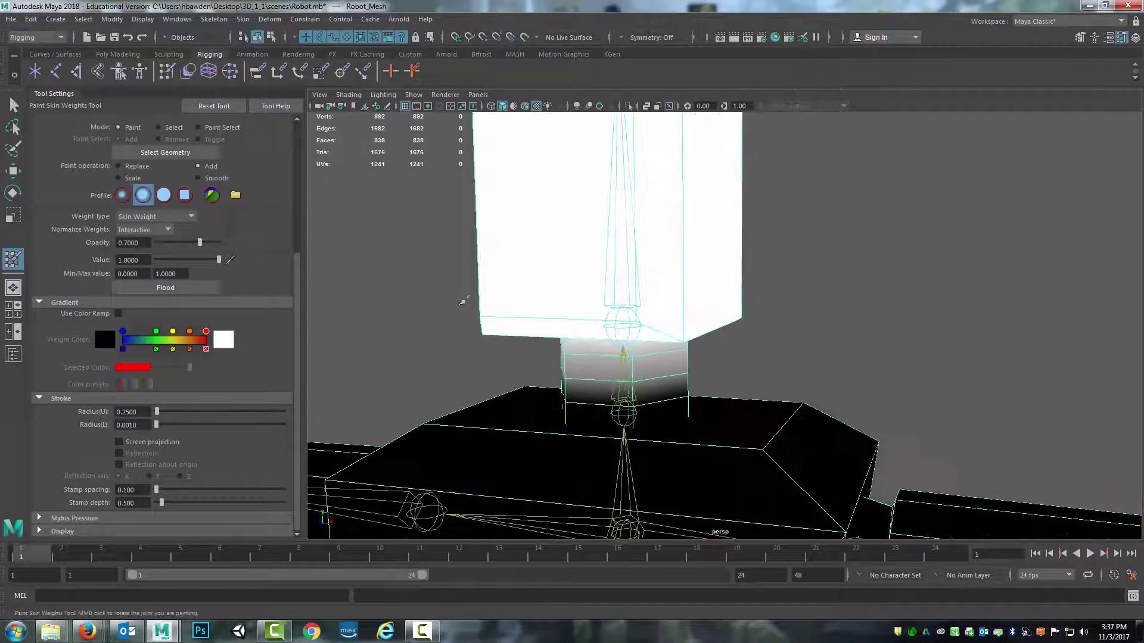
left_click_drag(462, 298, 453, 280, "alt")
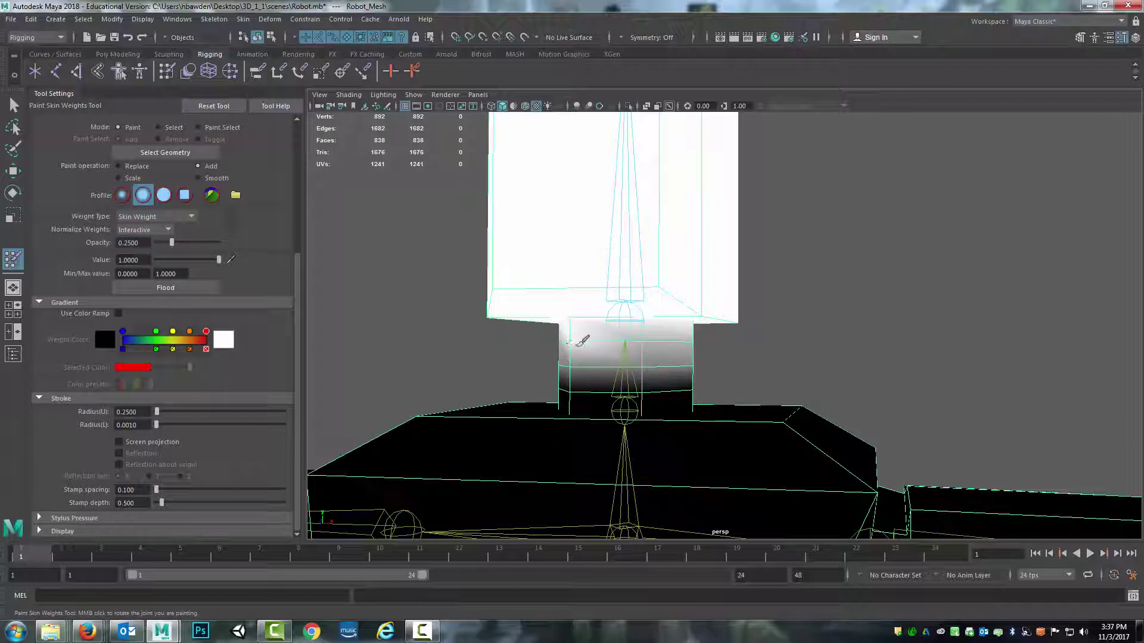
mouse_move(651, 332)
left_mouse_down("alt")
mouse_move(695, 334)
mouse_move(673, 337)
left_mouse_up("alt")
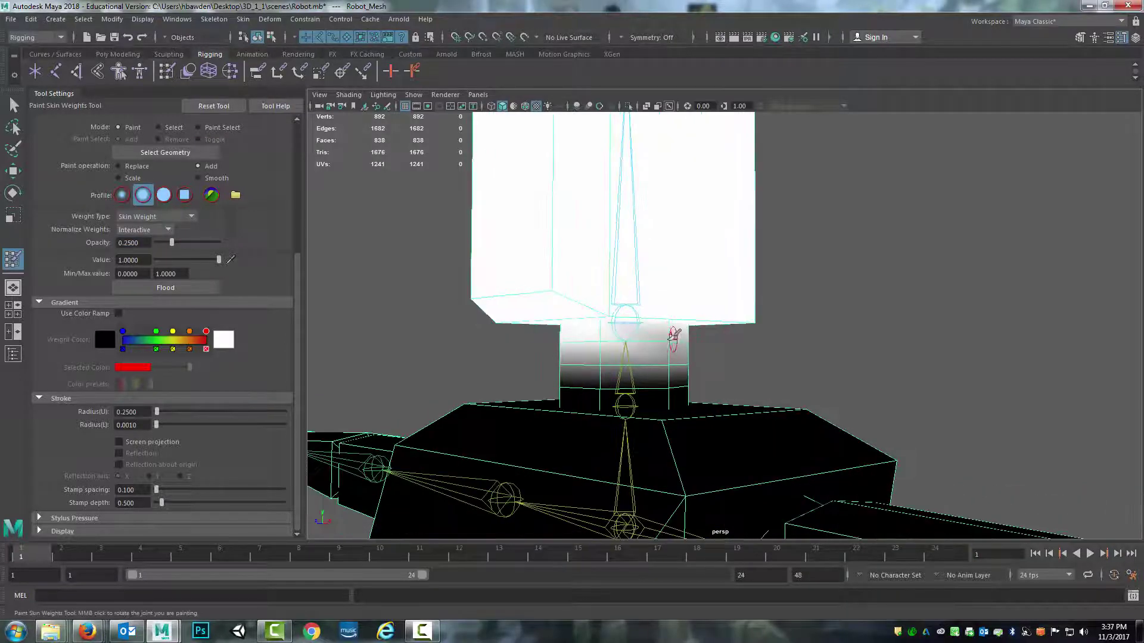
key("ctrl+z")
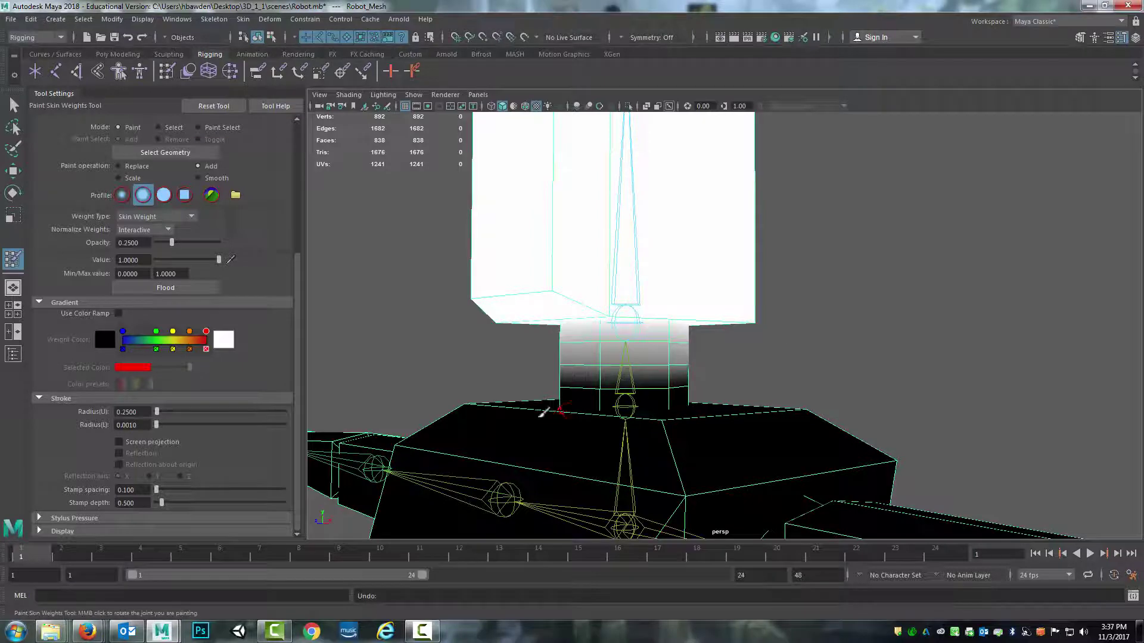
Step: Add light Head weight to the lower rings all the way around the neck
left_click_drag(543, 412, 596, 388, "alt")
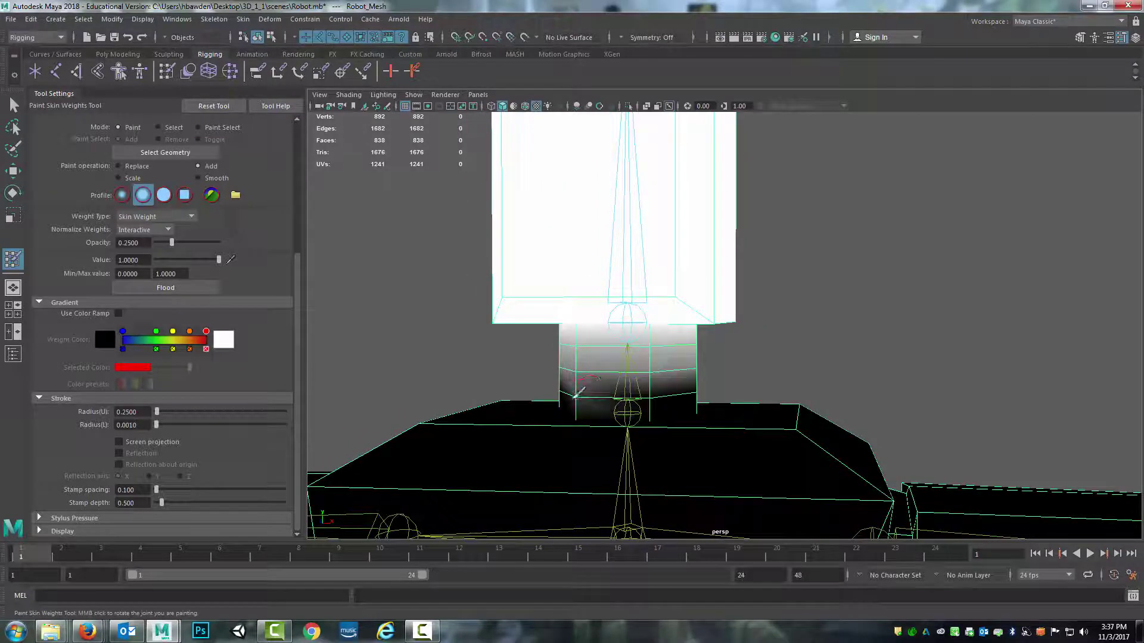
left_click_drag(673, 382, 649, 381, "alt")
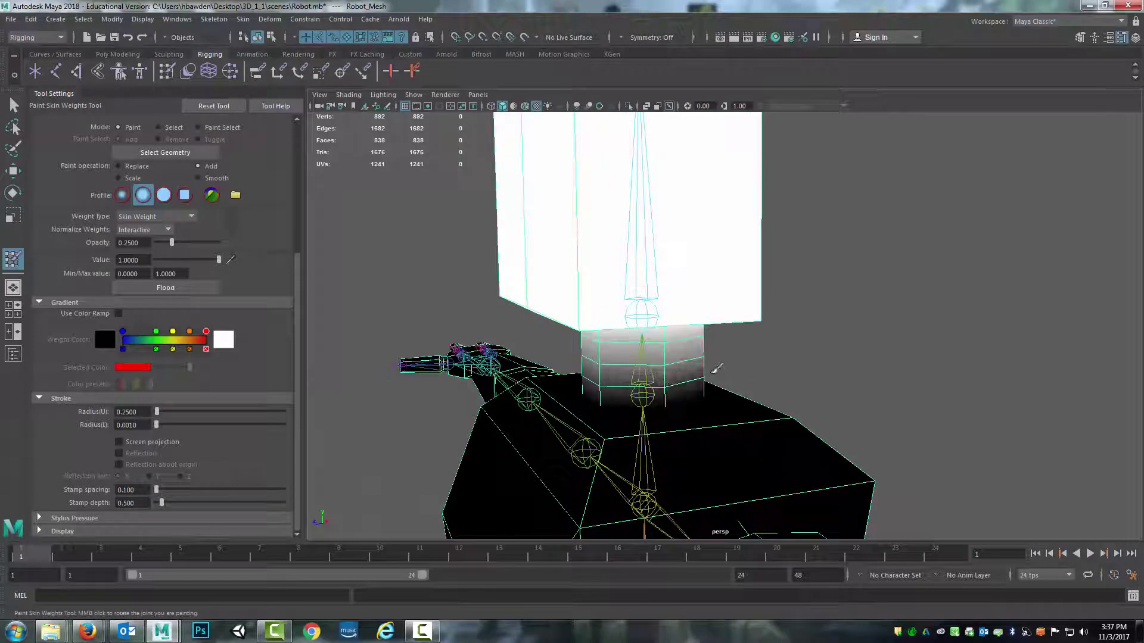
mouse_move(723, 373)
left_mouse_down("alt")
mouse_move(658, 366)
mouse_move(864, 388)
left_mouse_up("alt")
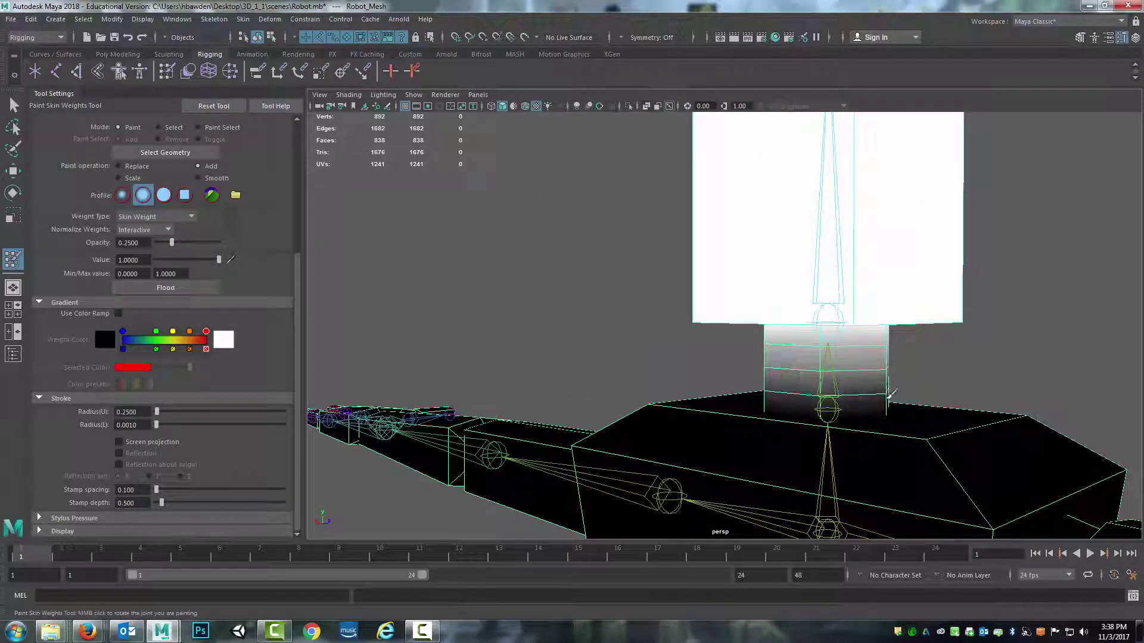
mouse_move(969, 379)
left_mouse_down("alt")
mouse_move(632, 386)
mouse_move(684, 340)
left_mouse_up("alt")
left_click_drag(693, 452, 587, 410, "alt")
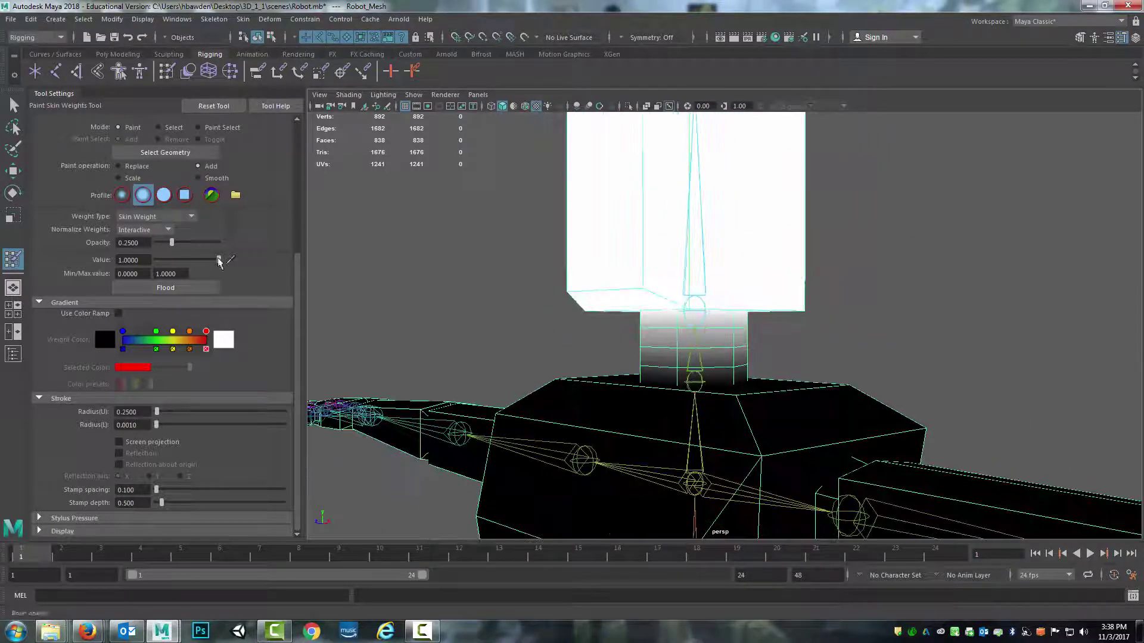
Step: Check the Chest influence's weights, and add Neck weight around the lower ring of the neck on all sides
left_click_drag(296, 277, 289, 129)
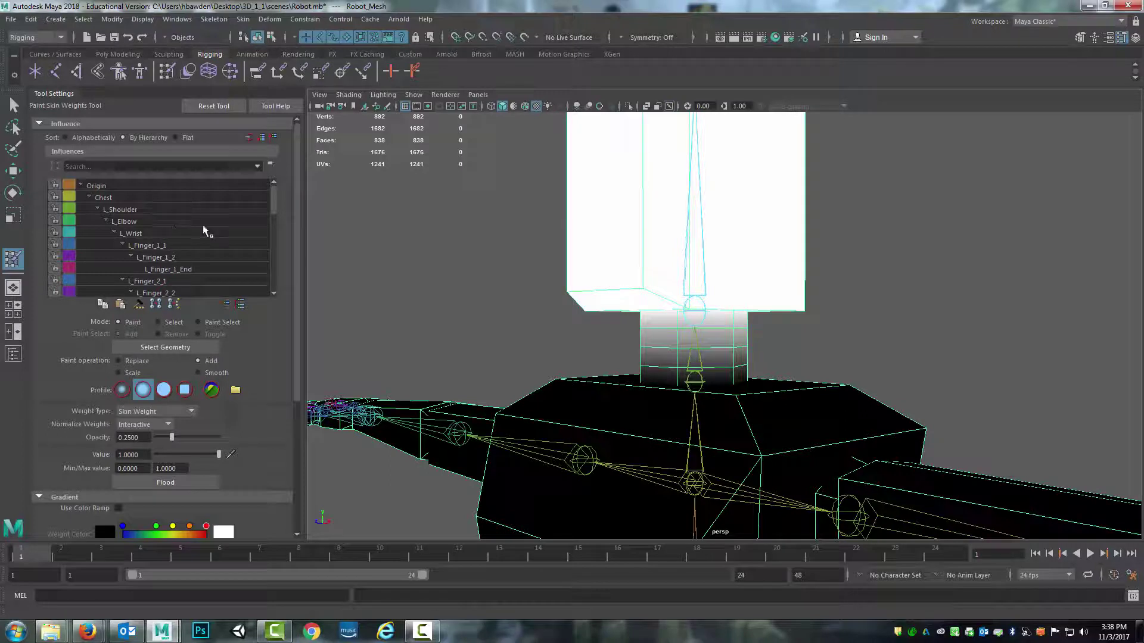
left_click(110, 199)
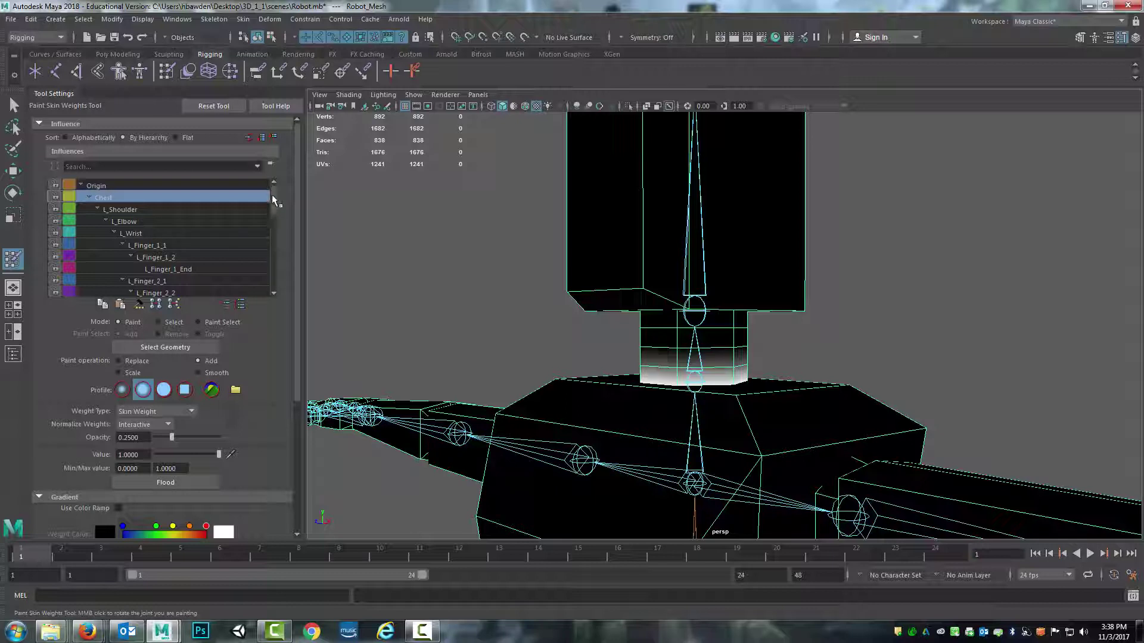
left_click_drag(274, 200, 276, 224)
left_click(113, 234)
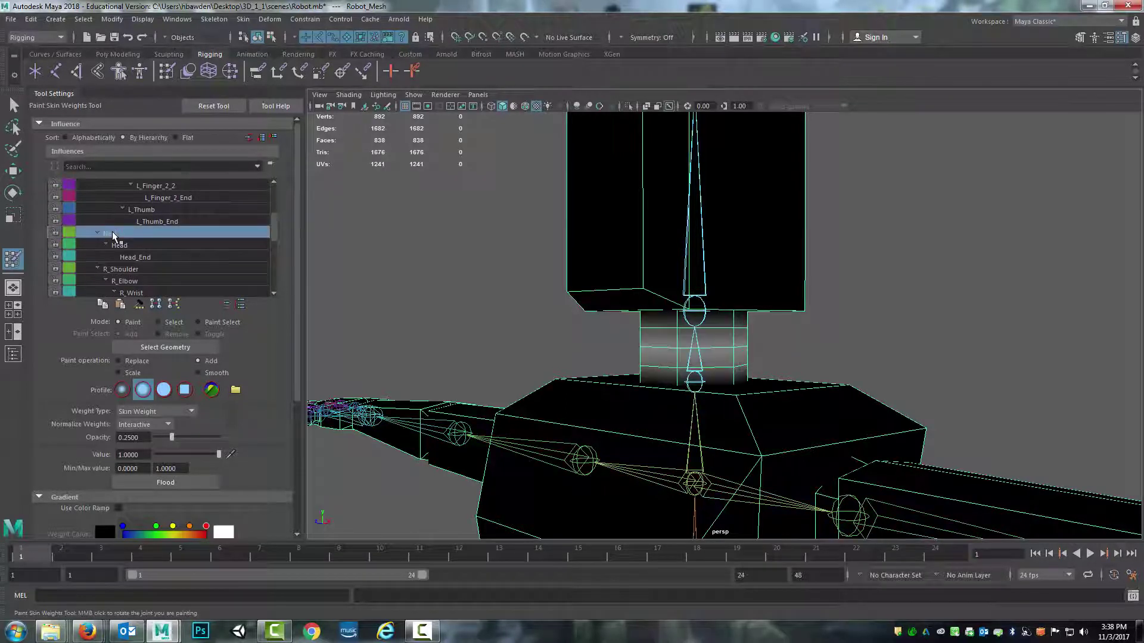
scroll(698, 339, "up", 4)
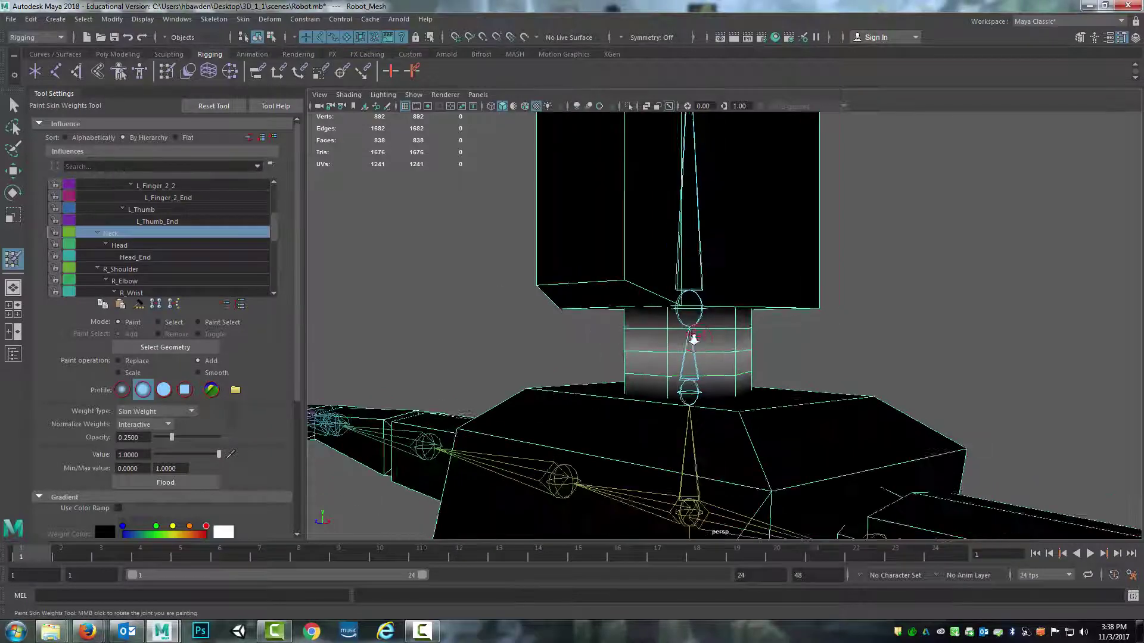
left_click_drag(581, 366, 620, 387, "alt")
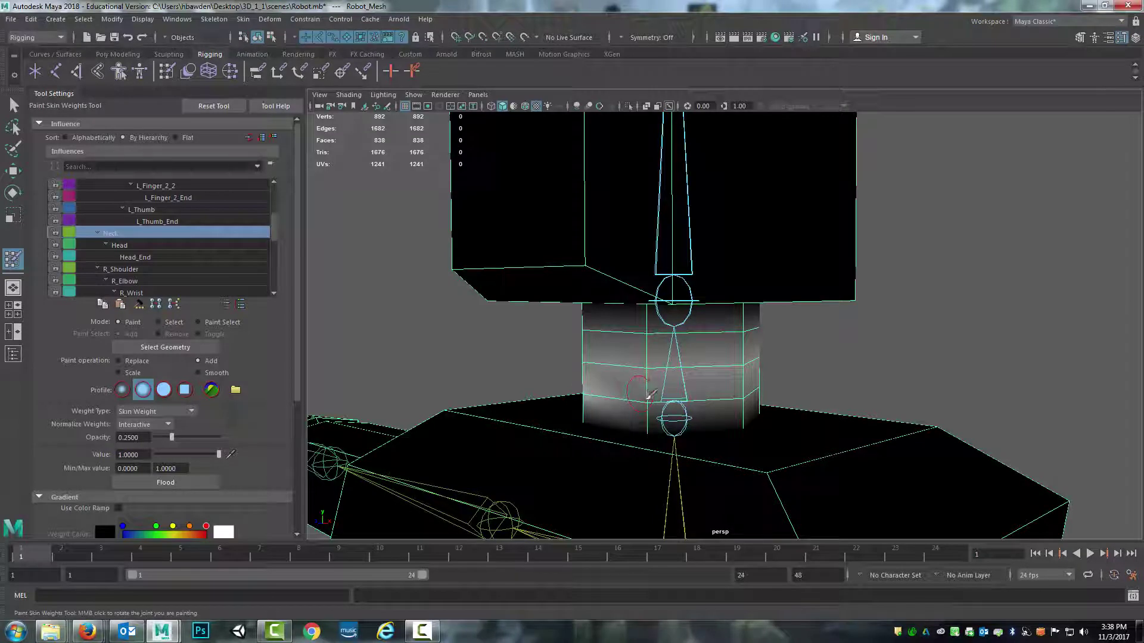
mouse_move(649, 394)
left_mouse_down("alt")
mouse_move(667, 405)
mouse_move(685, 387)
mouse_move(792, 392)
mouse_move(613, 370)
mouse_move(643, 402)
mouse_move(752, 400)
mouse_move(778, 388)
mouse_move(725, 387)
left_mouse_up("alt")
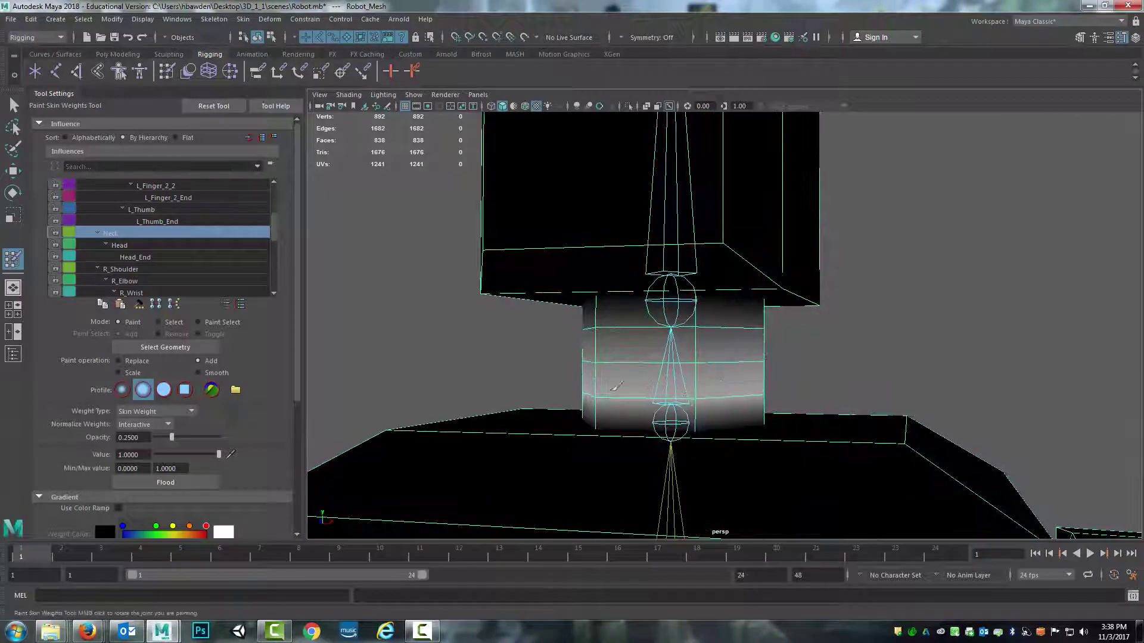
left_click_drag(617, 387, 539, 396, "alt")
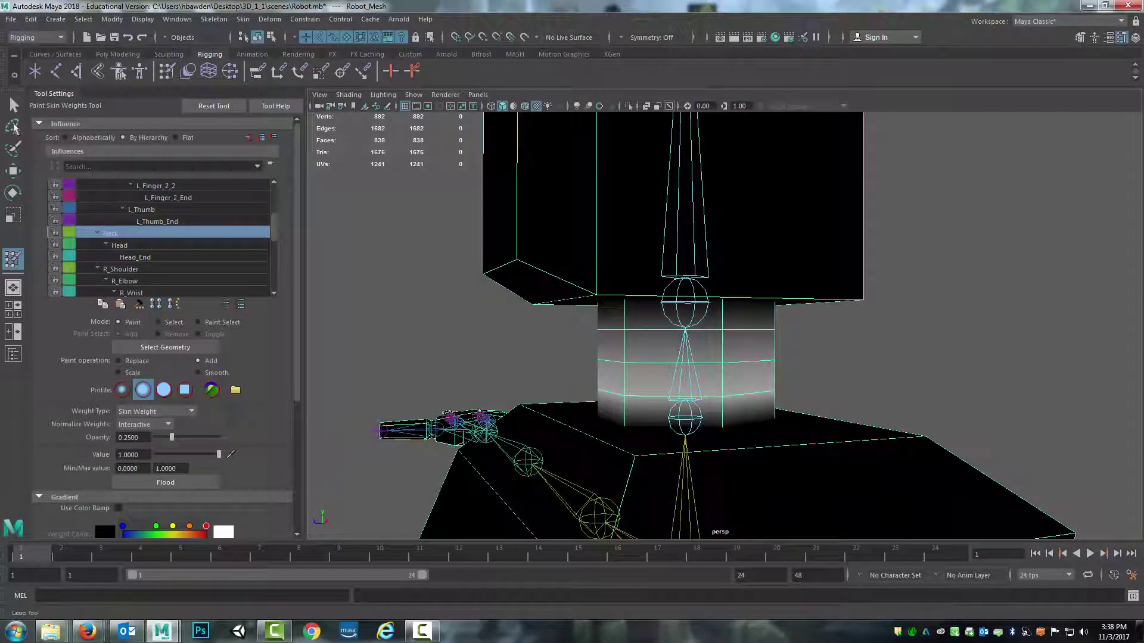
Step: Test the repainted neck by rotating the Neck joint and the Head joint forward
left_click(13, 104)
left_click(677, 411)
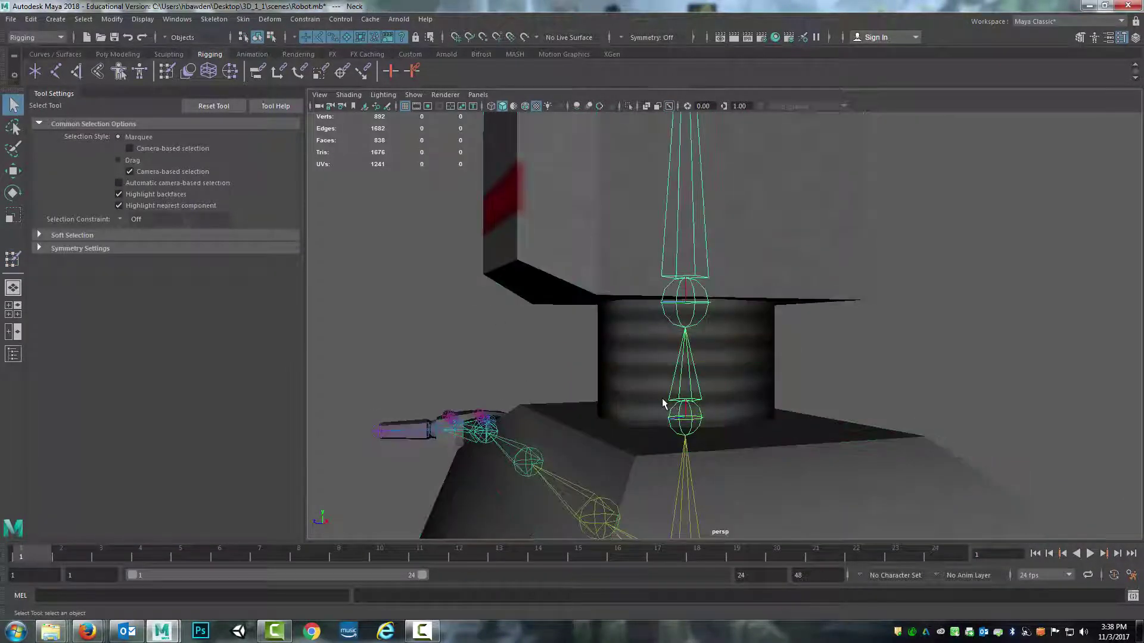
key("e")
left_click_drag(656, 379, 668, 372)
left_click(693, 299)
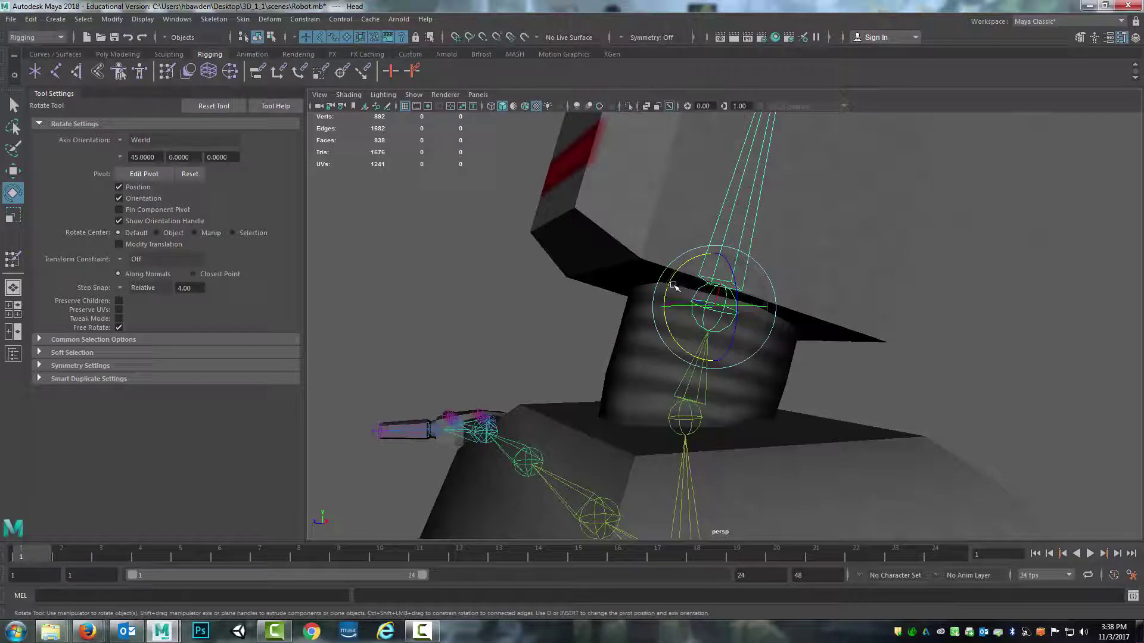
mouse_move(674, 286)
left_mouse_down()
mouse_move(725, 273)
mouse_move(657, 300)
mouse_move(688, 274)
left_mouse_up()
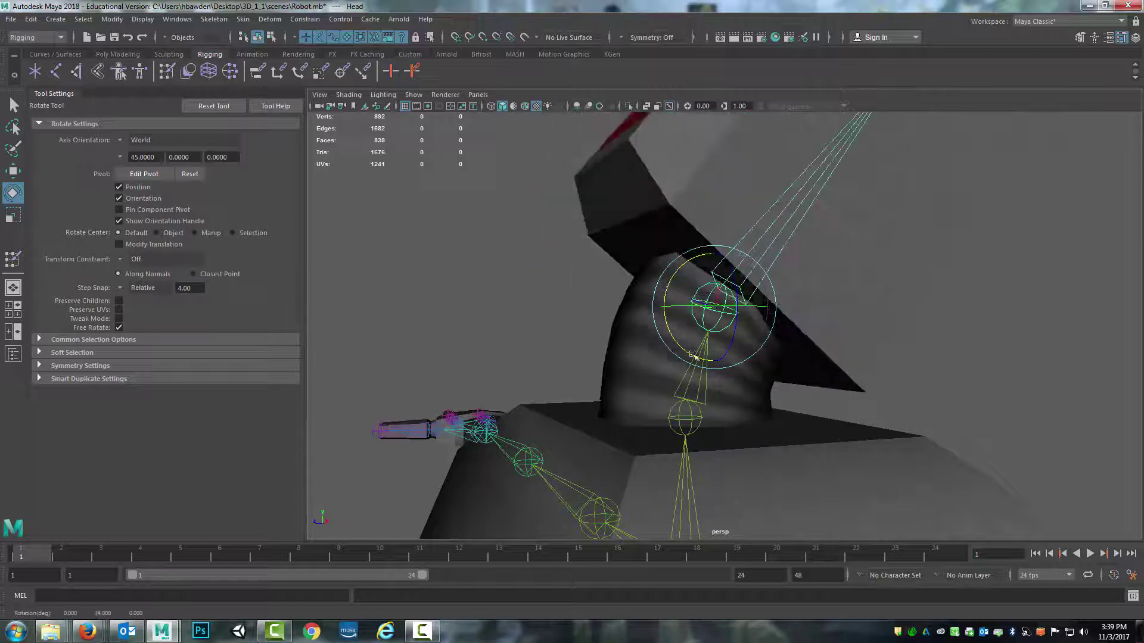
Step: Rotate the Neck joint once more as a test, and undo the test rotations until the head is upright
left_click(668, 421)
left_click(681, 416)
mouse_move(664, 370)
left_mouse_down()
mouse_move(691, 363)
mouse_move(654, 380)
mouse_move(743, 378)
mouse_move(716, 413)
mouse_move(673, 387)
left_mouse_up()
key("ctrl+z")
key("ctrl+z")
key("ctrl+z")
key("ctrl+z")
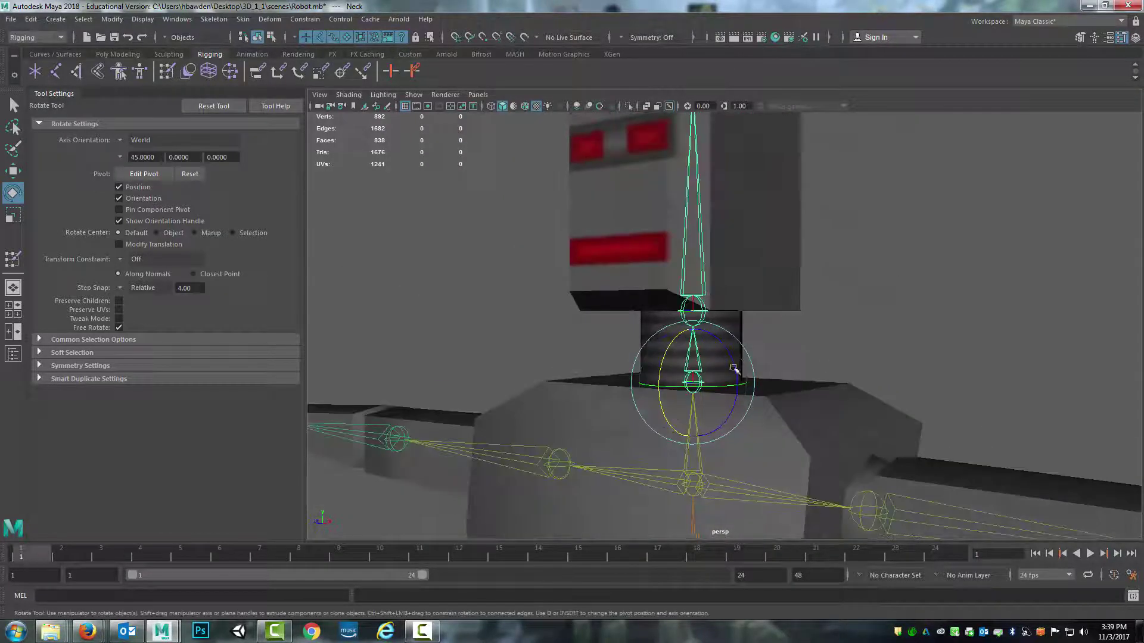
Step: Inspect the upright neck up close and test its bend by rotating the Head joint
middle_click_drag(736, 373, 715, 393, "alt")
scroll(715, 393, "down", 5)
scroll(697, 388, "up", 8)
left_click_drag(683, 384, 743, 324, "alt")
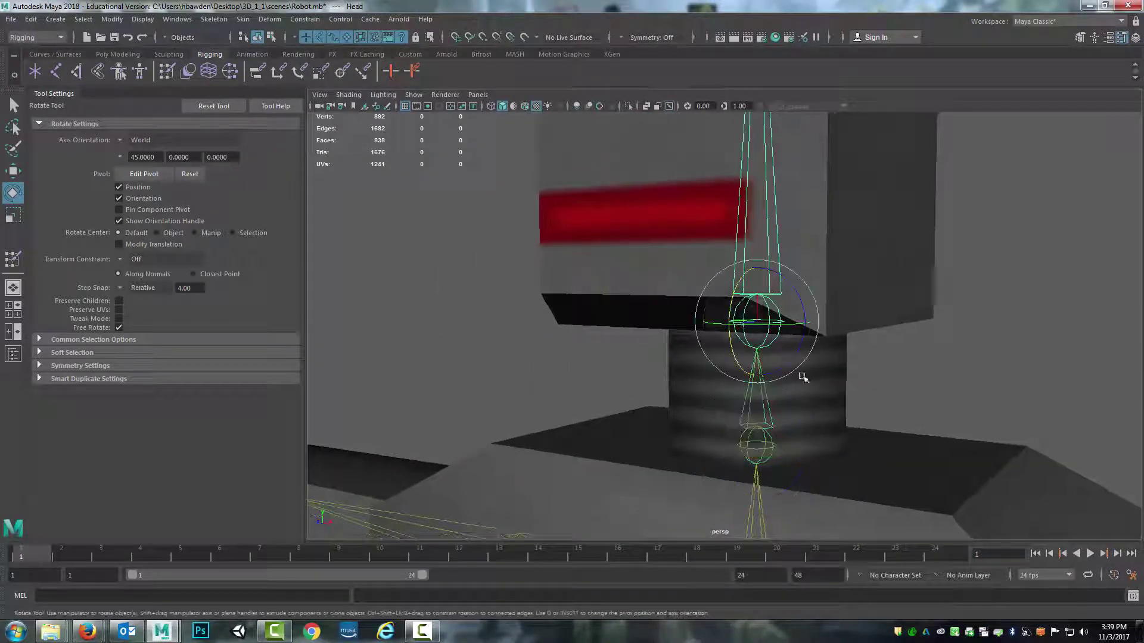
left_click_drag(803, 377, 668, 389, "alt")
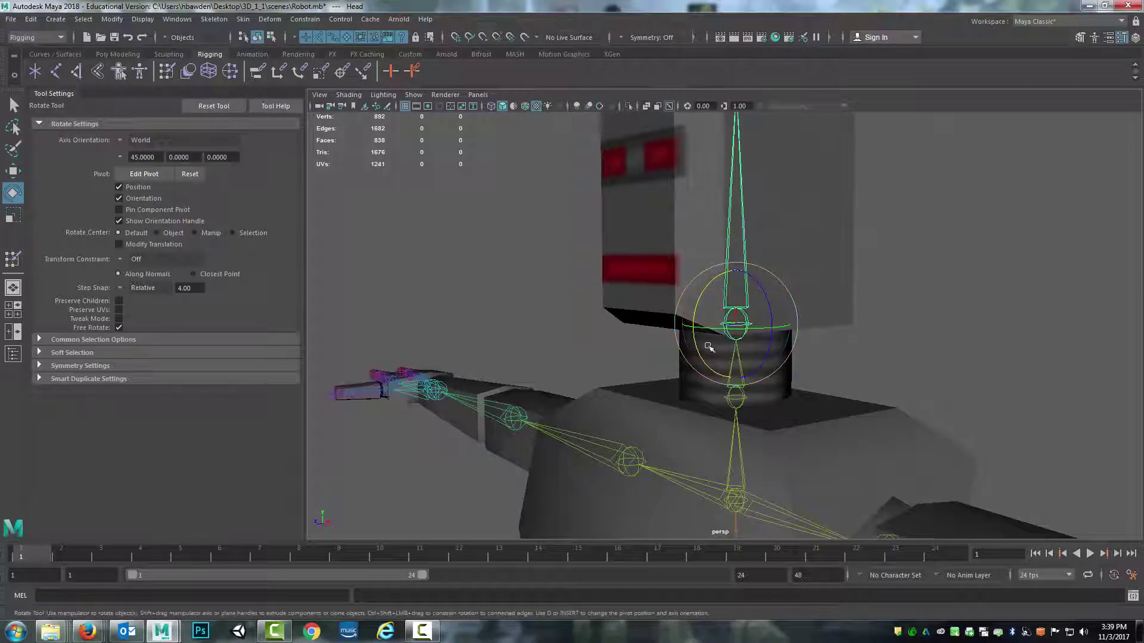
mouse_move(709, 347)
left_mouse_down()
mouse_move(698, 328)
mouse_move(712, 287)
mouse_move(696, 340)
mouse_move(728, 359)
left_mouse_up()
Step: Test a combined sideways bend by rotating the Neck joint freely and counter-rotating the Head joint
left_click(732, 396)
left_click_drag(595, 411, 716, 357, "alt")
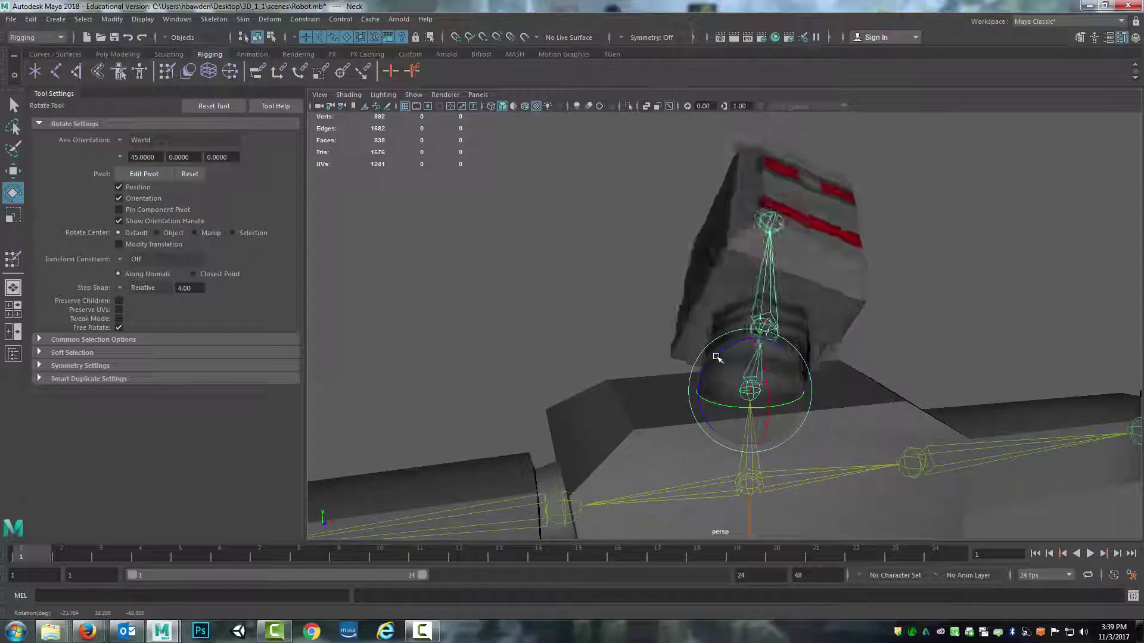
left_click_drag(670, 403, 765, 362)
left_click(762, 324)
left_click_drag(646, 358, 715, 366, "alt")
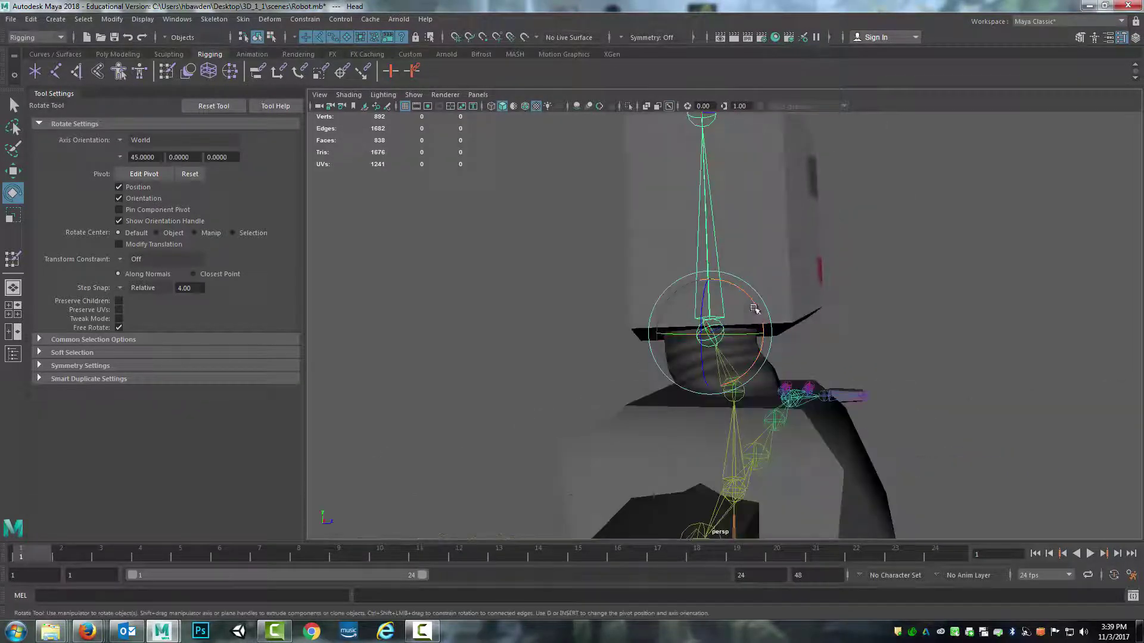
left_click_drag(755, 308, 618, 417)
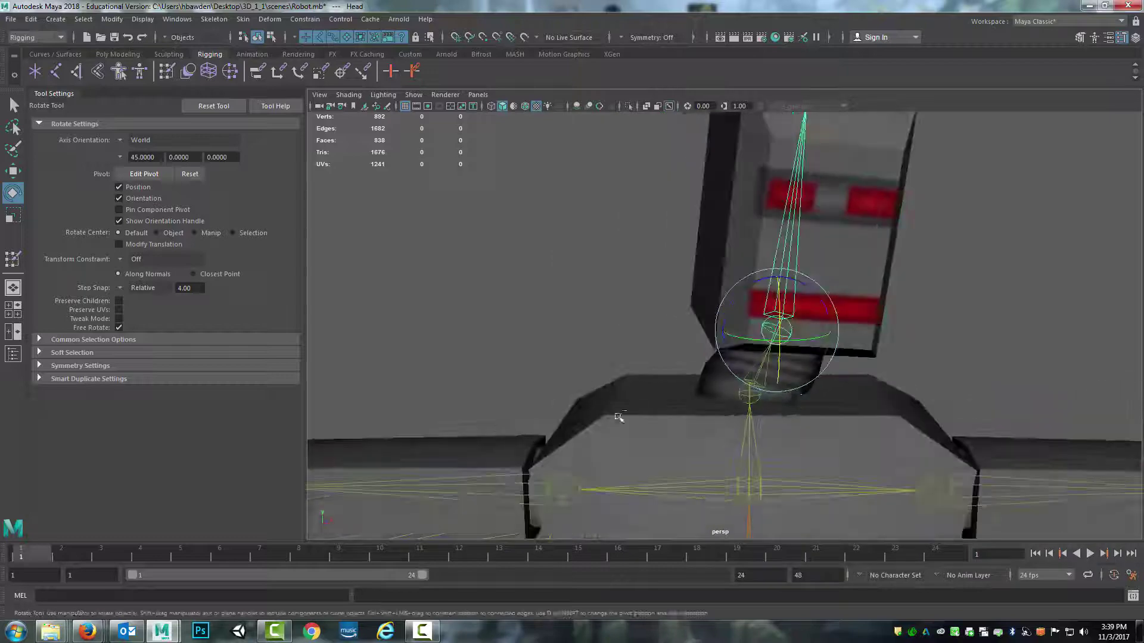
Step: Undo the Head and Neck test rotations to return the robot to its upright pose
key("ctrl+z")
key("ctrl+z")
key("ctrl+z")
key("ctrl+z")
key("ctrl+z")
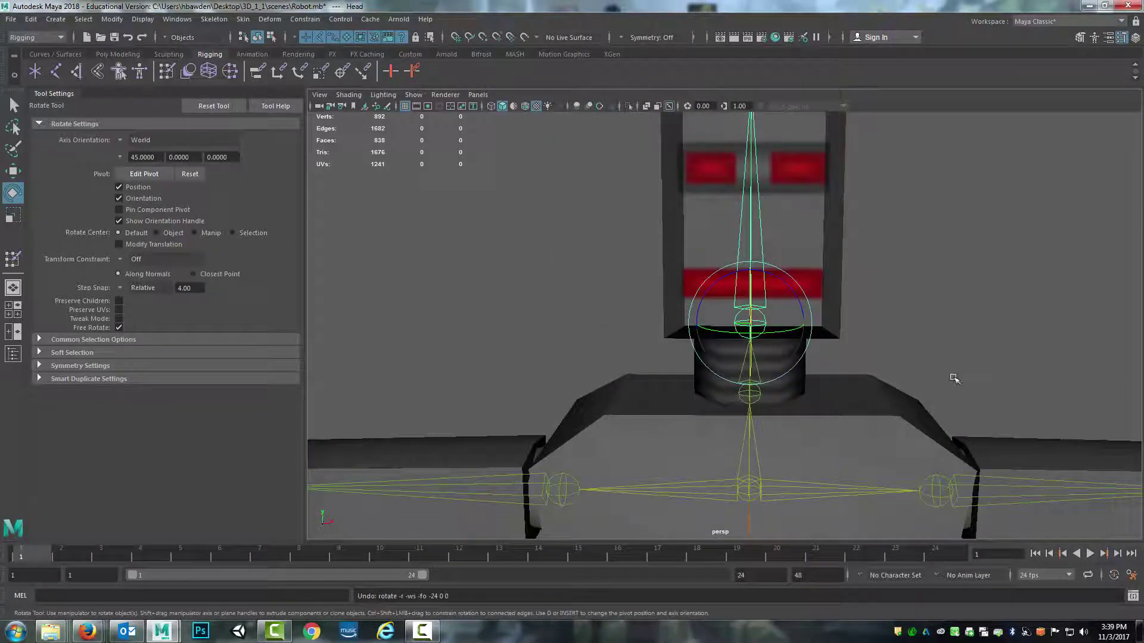
Step: Select the robot mesh with the Select tool, show the whole figure, and hide the joints in the viewport
left_click_drag(953, 379, 767, 434, "alt")
scroll(767, 441, "up", 4)
scroll(775, 405, "down", 5)
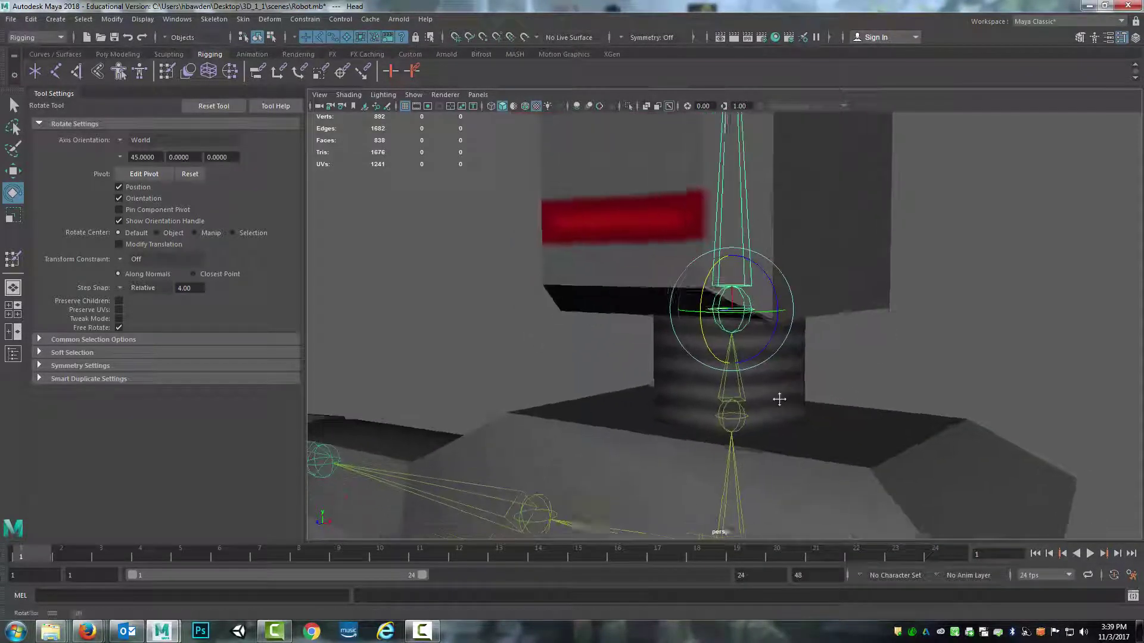
left_click(798, 391)
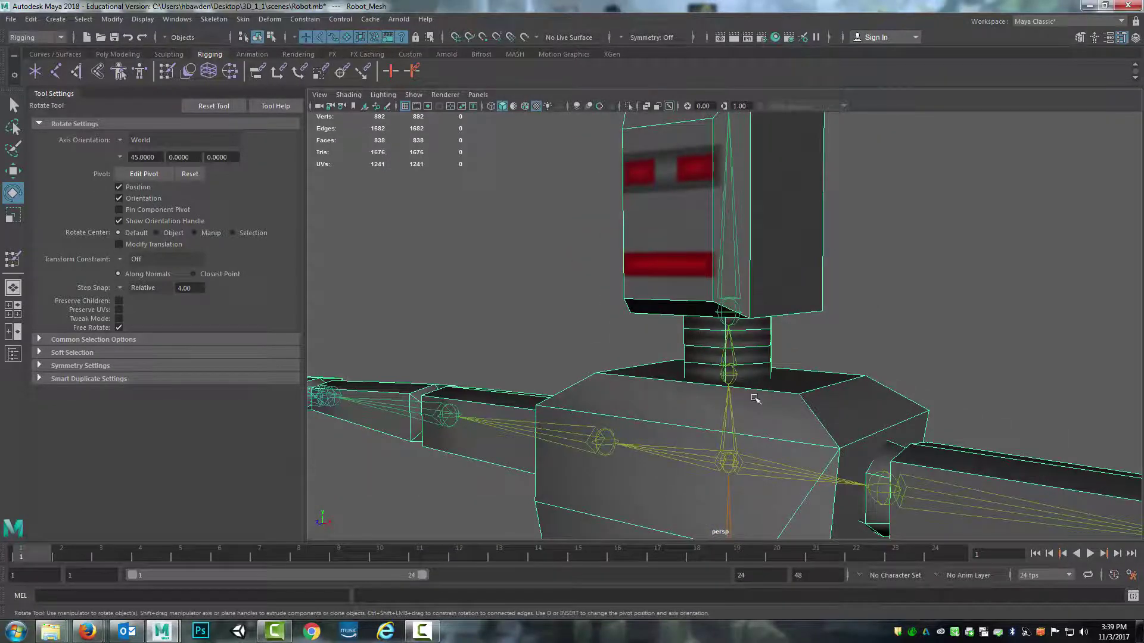
left_click_drag(755, 398, 774, 306, "alt")
scroll(739, 401, "down", 10)
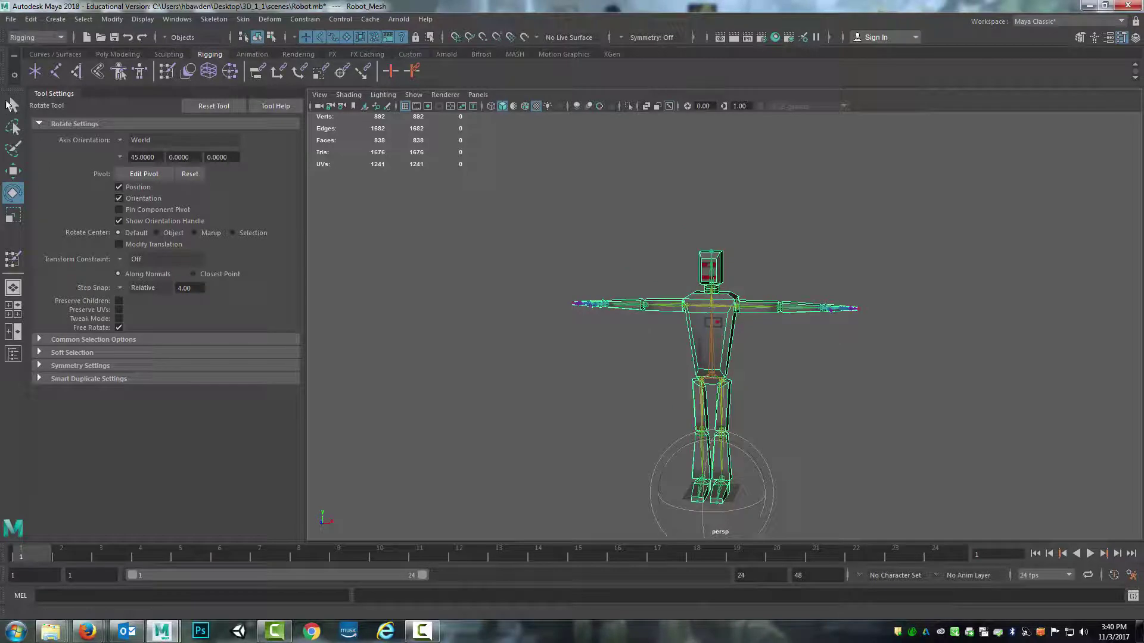
left_click(11, 105)
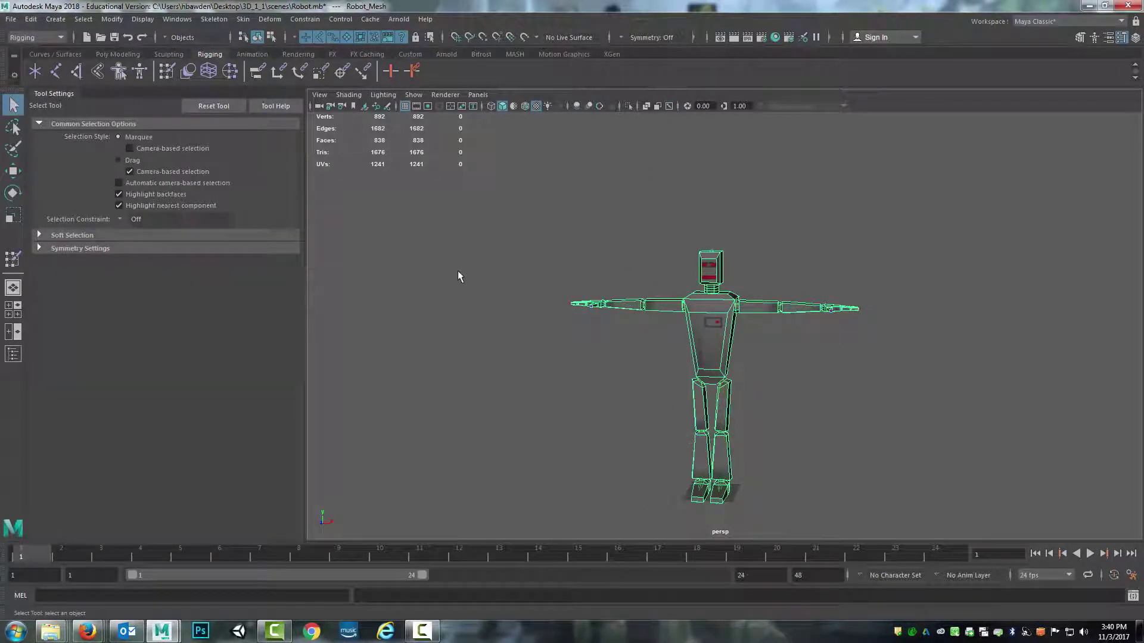
Step: Hide the tool settings and show the full robot at an angle in the enlarged perspective view
key("space")
key("space")
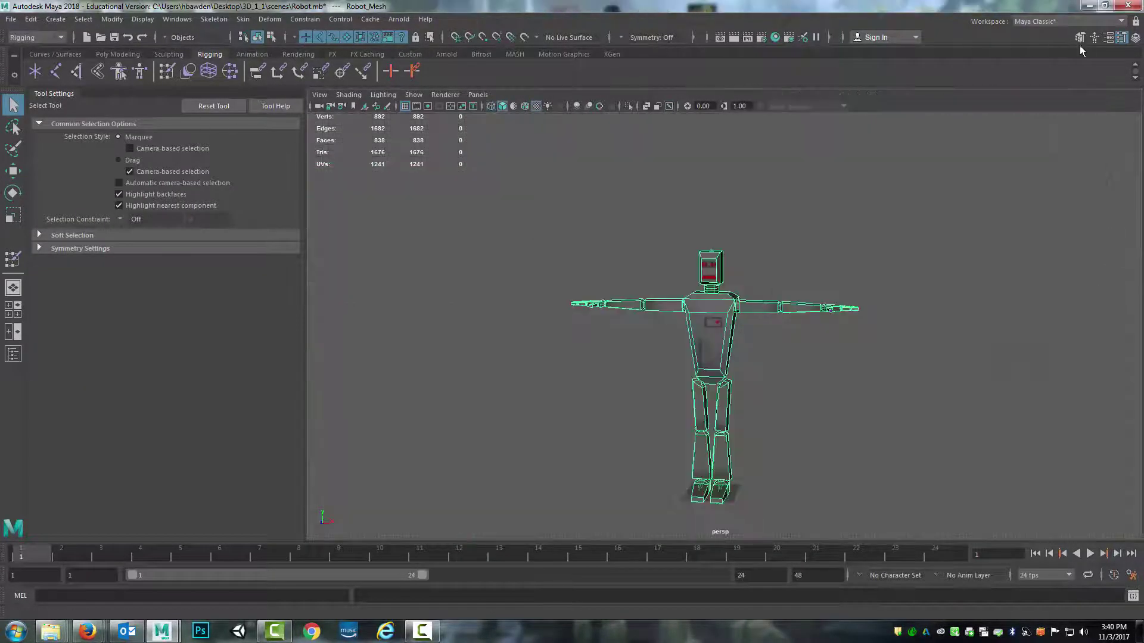
left_click(1121, 39)
scroll(761, 373, "up", 5)
scroll(761, 373, "down", 4)
middle_click_drag(733, 404, 785, 349, "alt")
left_click_drag(745, 358, 633, 358, "alt")
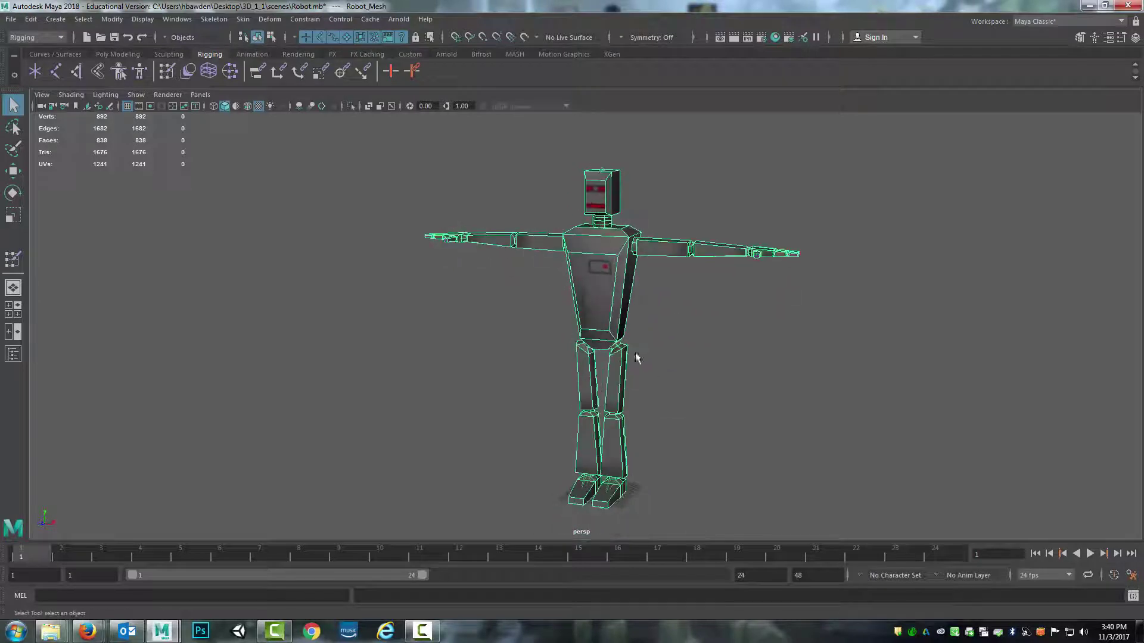
Step: Keep the robot mesh selected and save the scene as Robot.mb
left_click(631, 357)
left_click(627, 275)
left_click(11, 19)
left_click(24, 60)
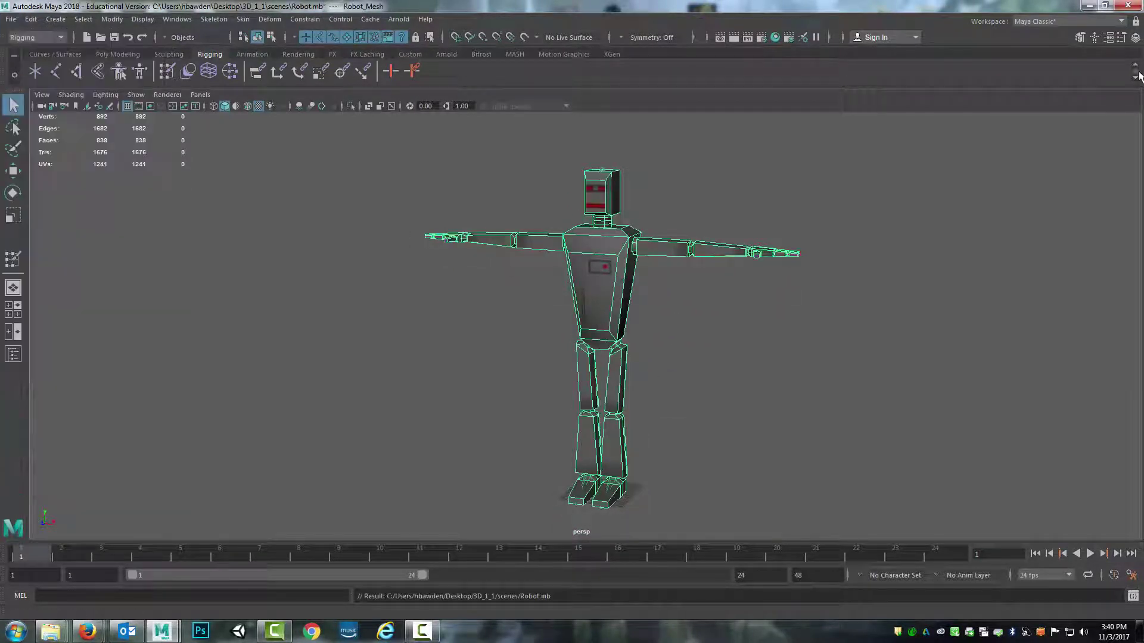